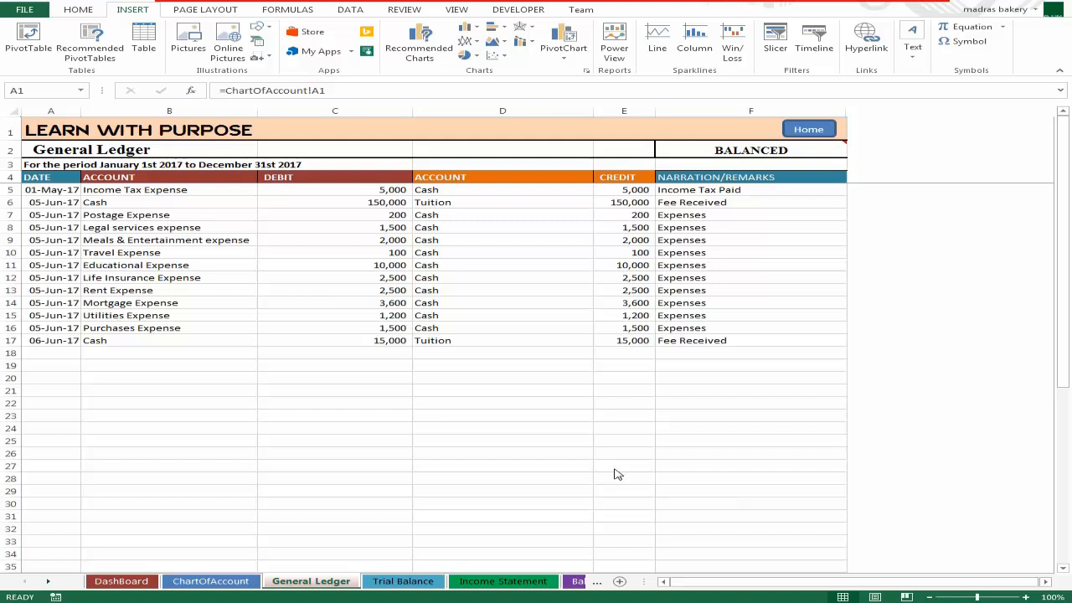
Look through the chart of accounts, the general ledger entries and the trial balance sheet
click(235, 584)
click(236, 584)
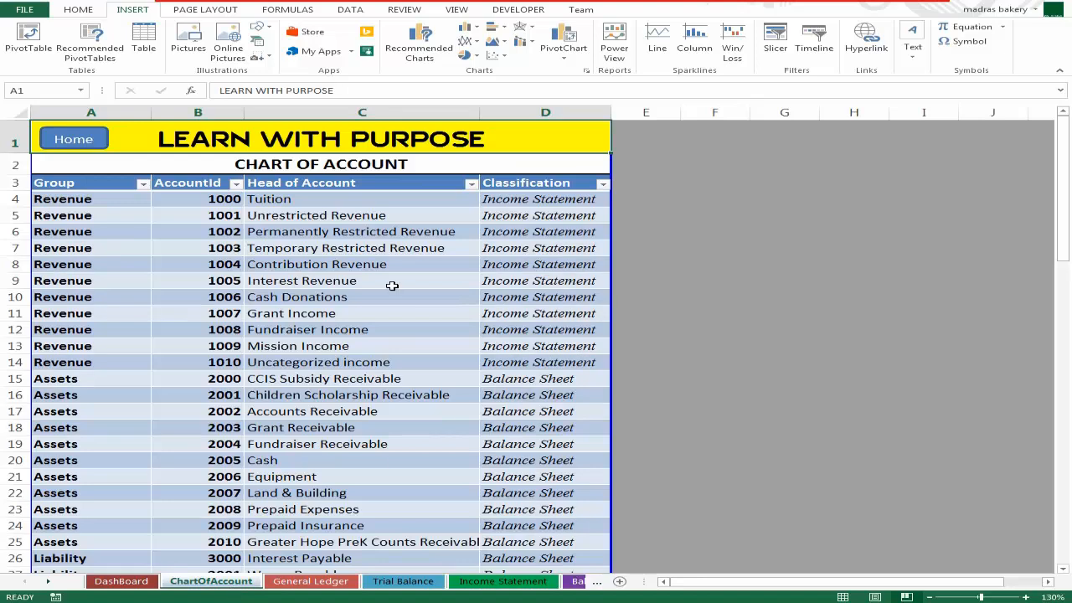
scroll(397, 286, down, 3)
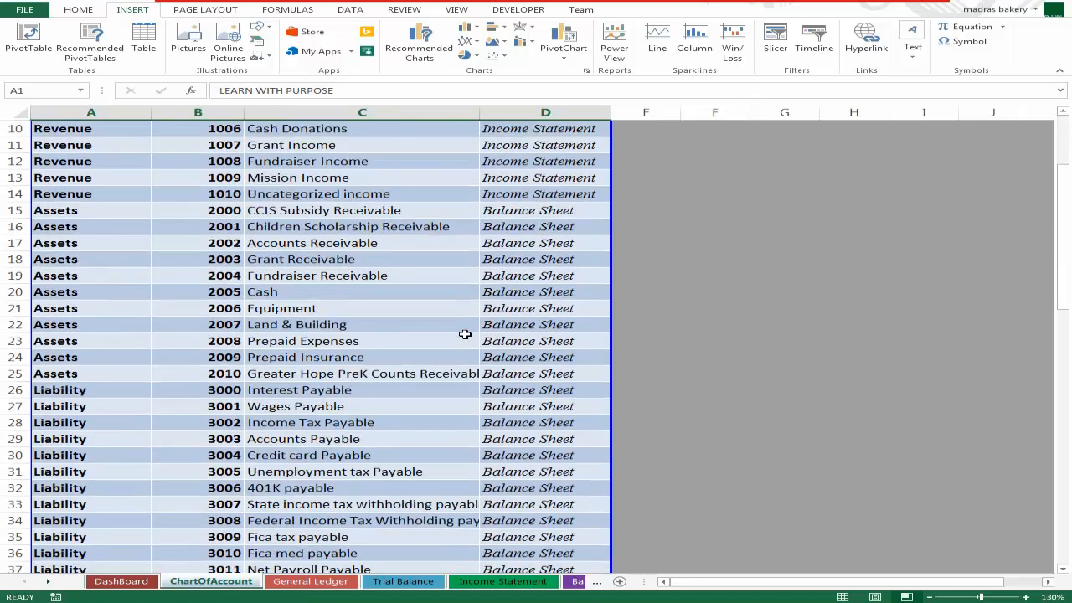
scroll(464, 333, up, 2)
click(310, 583)
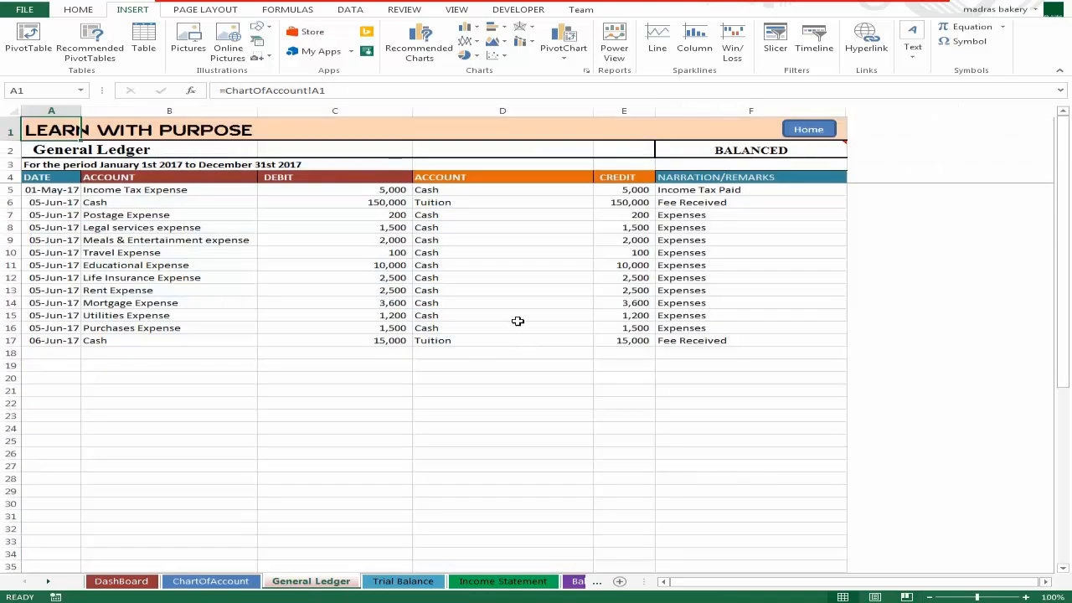
click(404, 583)
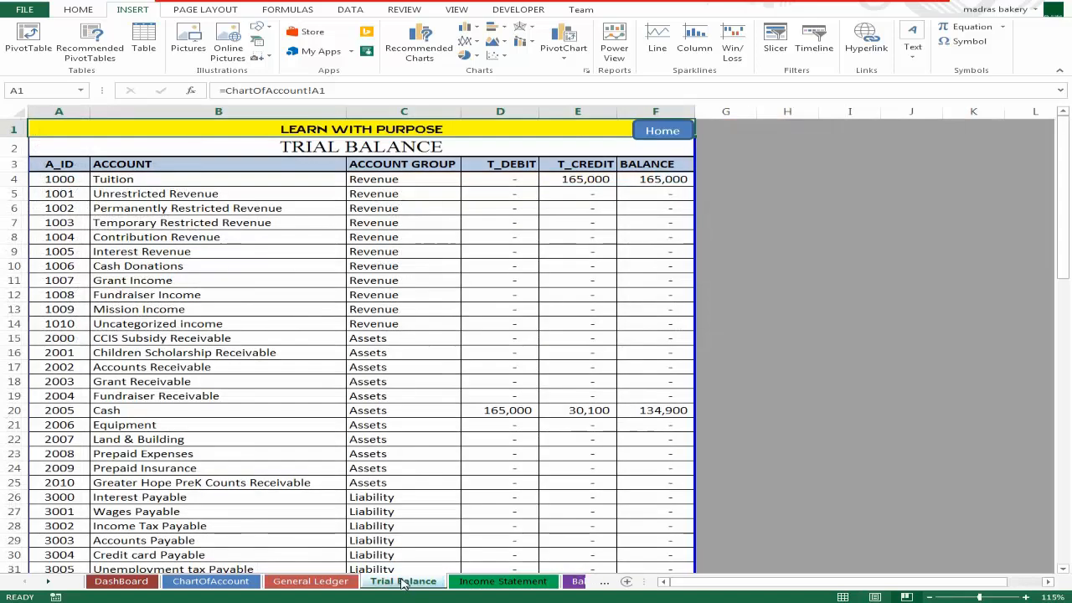
click(316, 584)
click(404, 583)
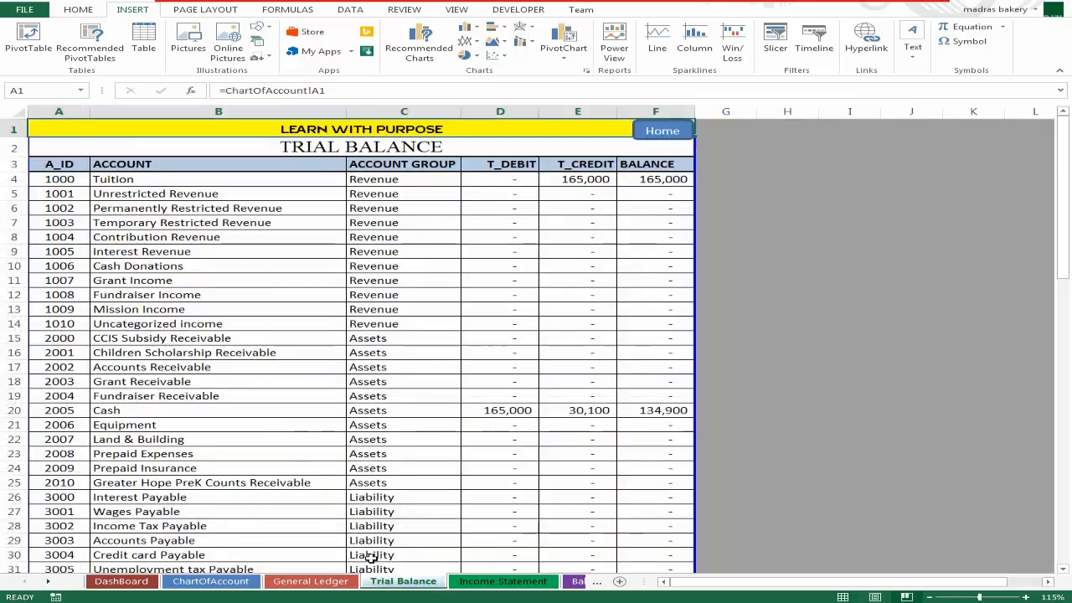
Start a new entry in row 18 of the General Ledger dated 7 June, with Cash as the debit account
click(317, 583)
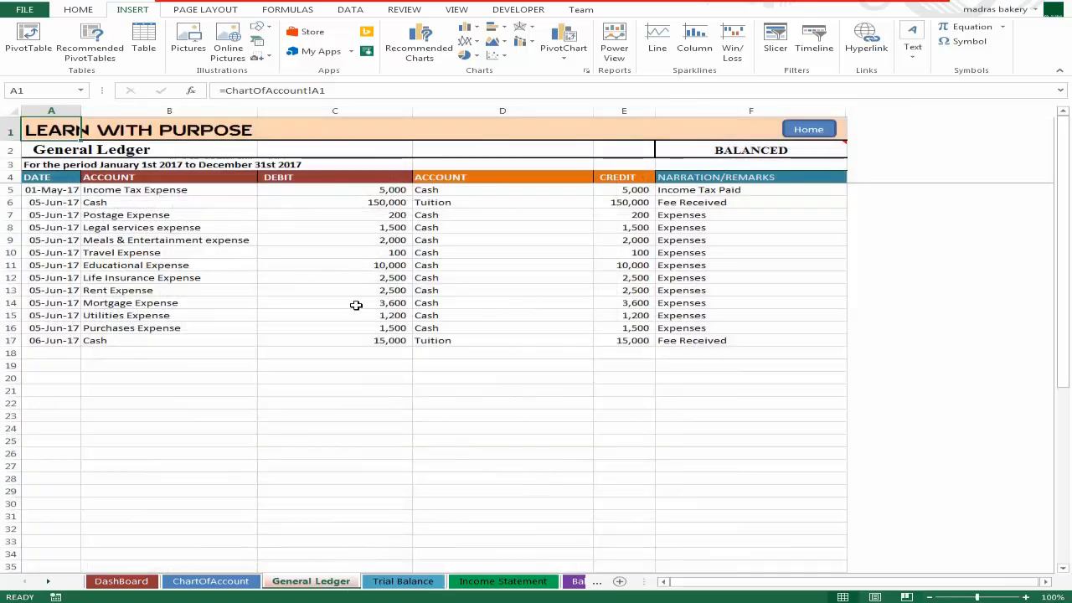
click(304, 357)
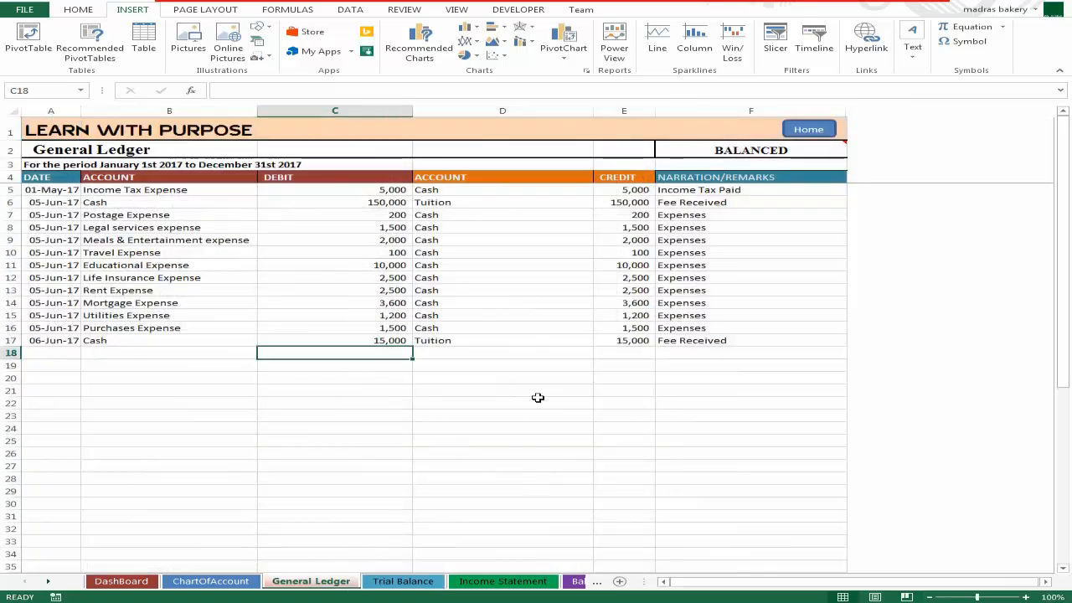
key(Home)
text(7j)
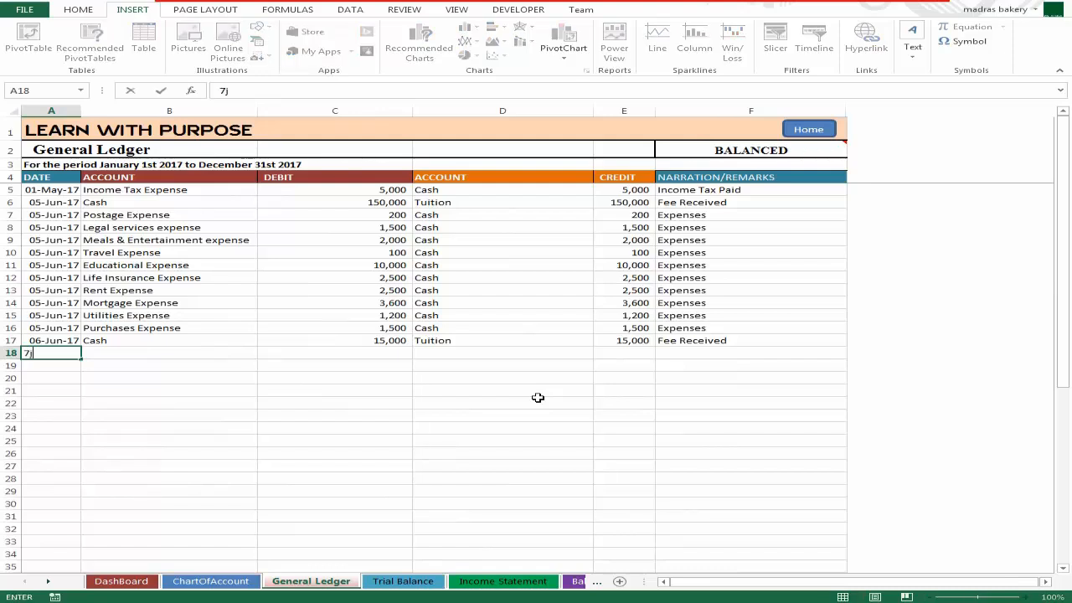
text(une)
key(Tab)
text(Cash)
key(ctrl+Return)
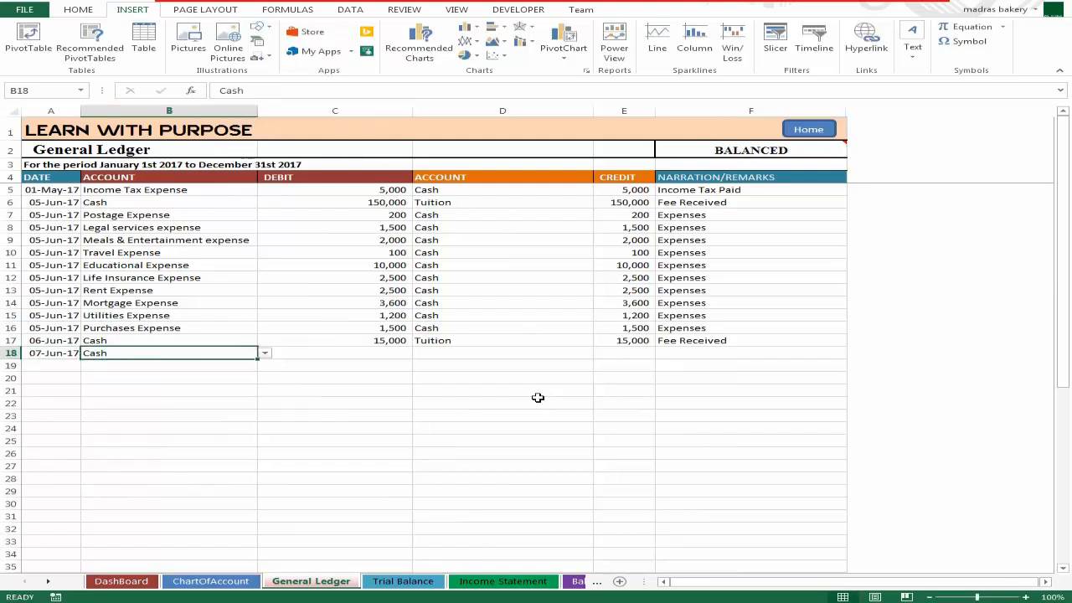
Enter 12000 as the debit amount of the 7 June entry
key(Tab)
text(12000)
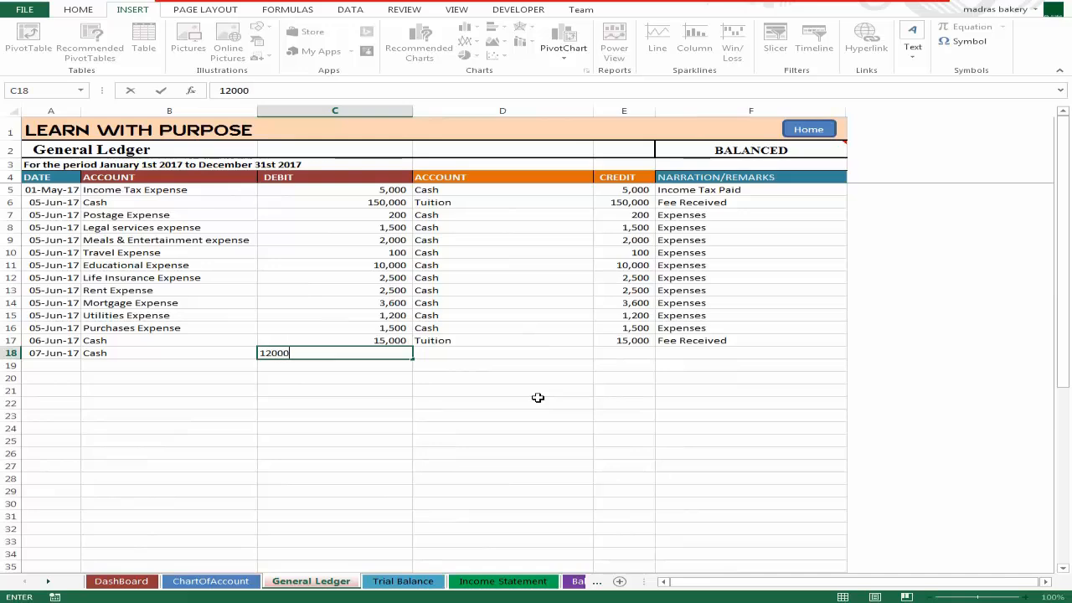
key(ctrl+Return)
key(Tab)
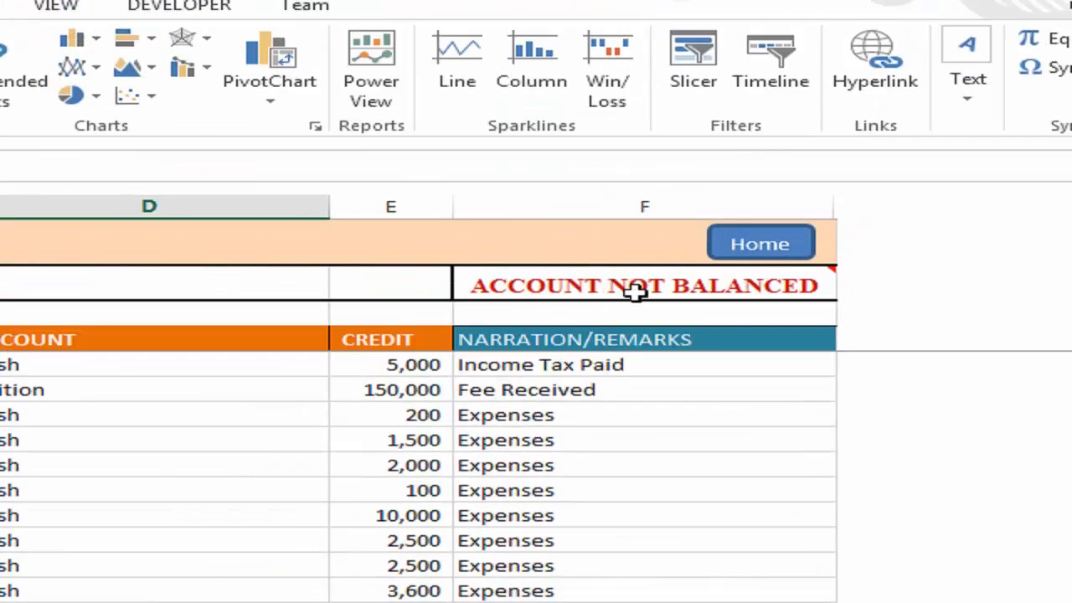
mouse_move(750, 156)
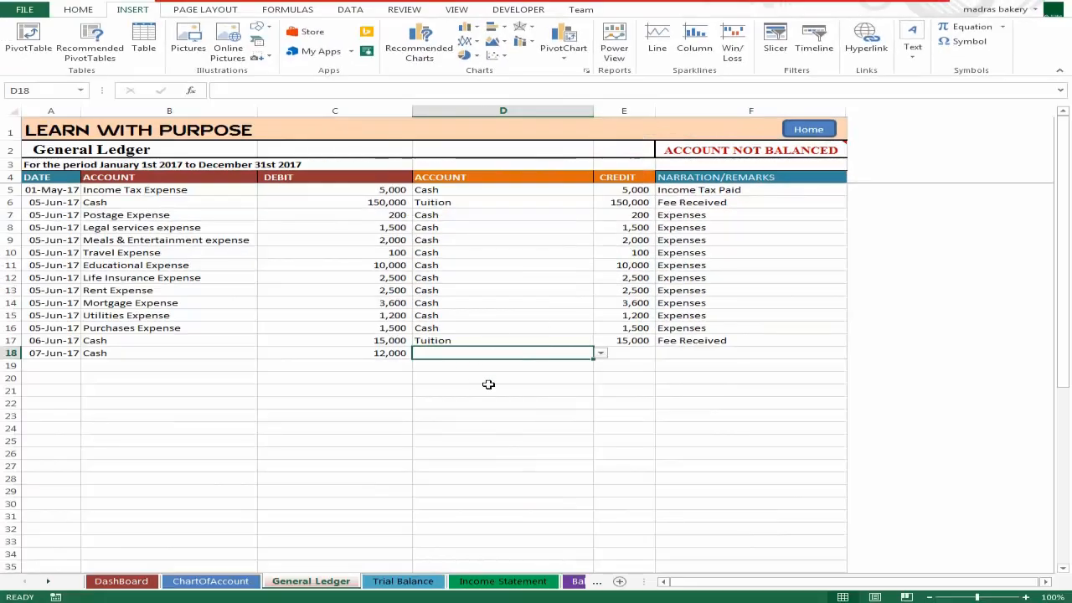
key(Up)
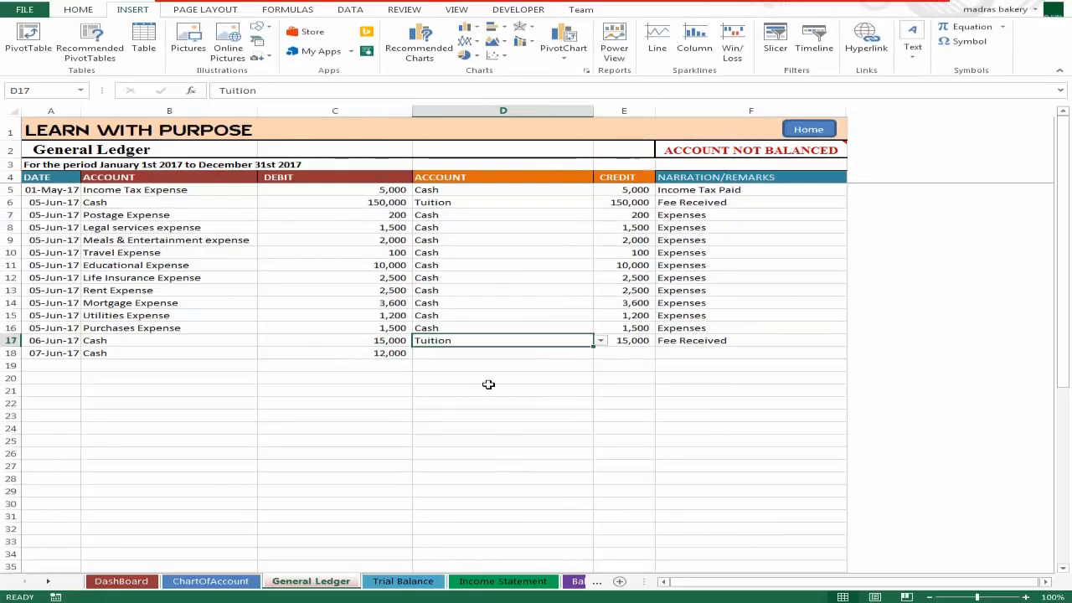
key(ctrl+c)
key(Down)
key(Return)
key(Down)
key(Up)
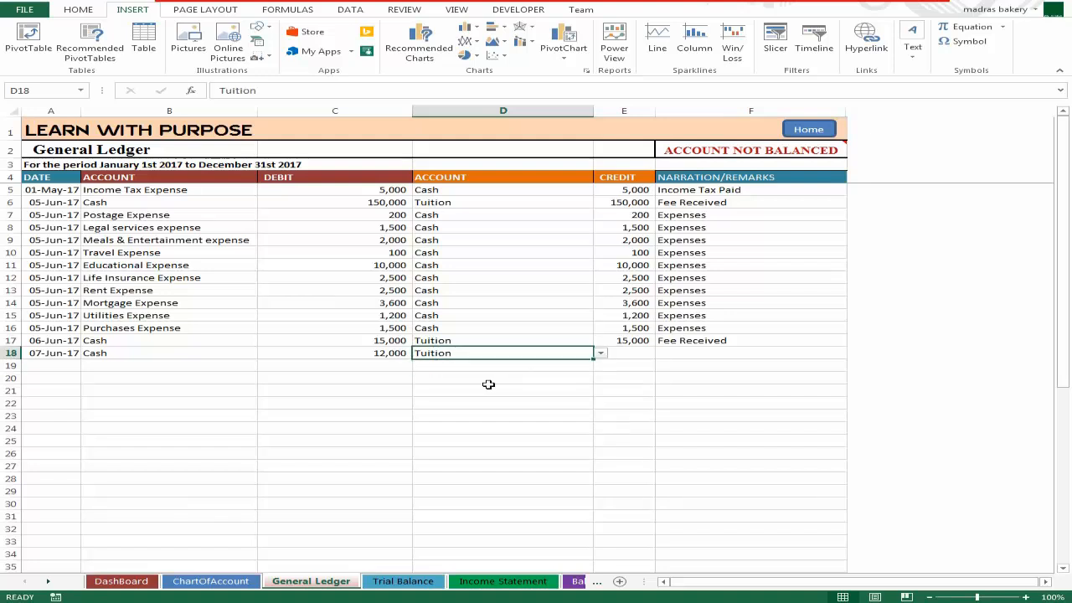
key(Delete)
key(Down)
key(Up)
Choose Unrestricted Revenue as the credit account of the 7 June entry and enter 12000 as its credit amount
click(601, 353)
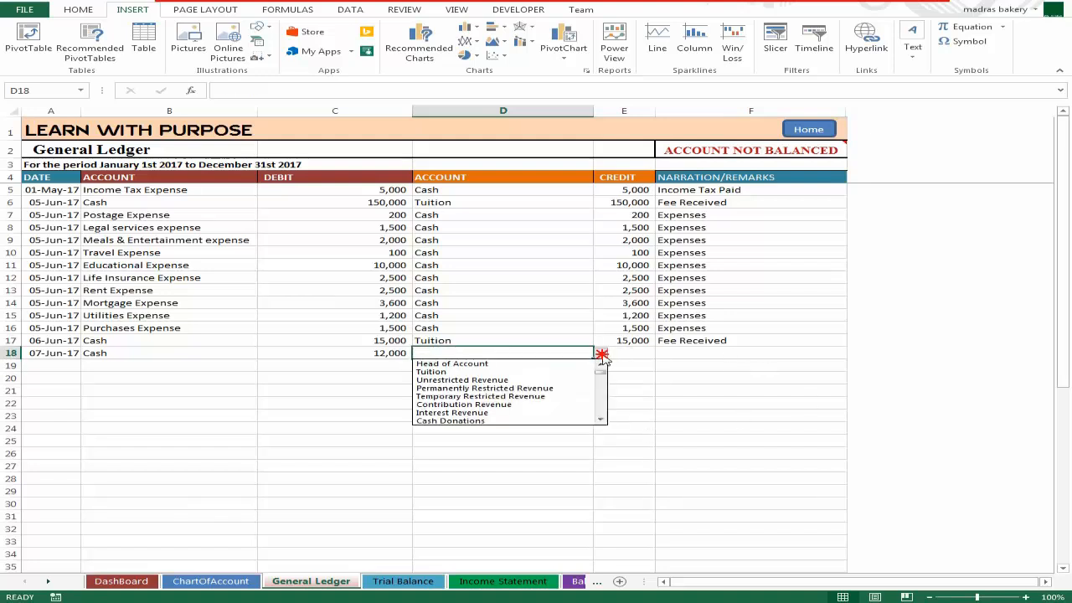
click(568, 380)
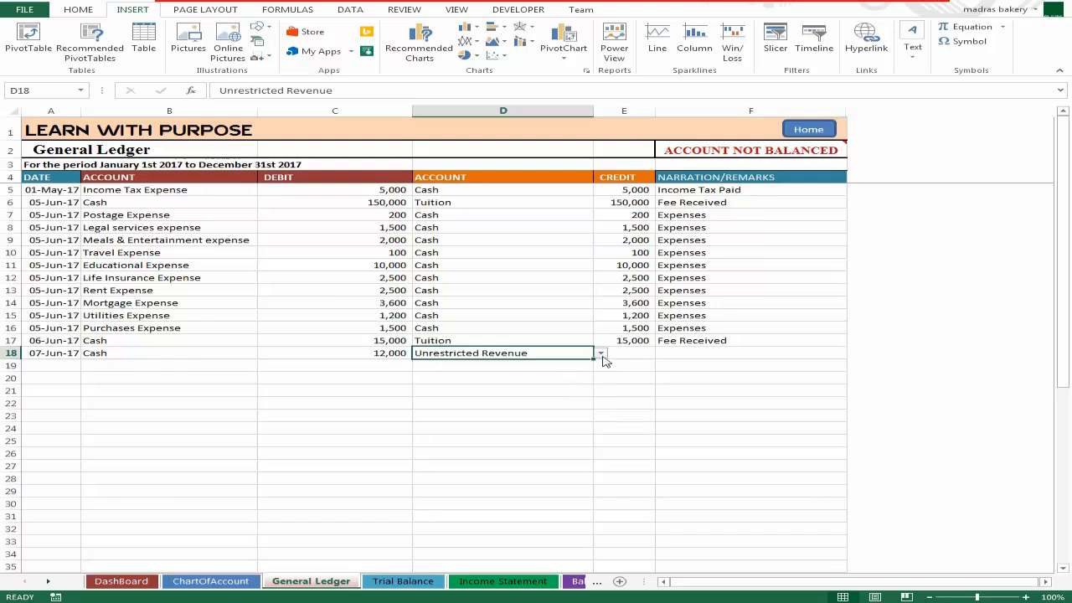
key(Right)
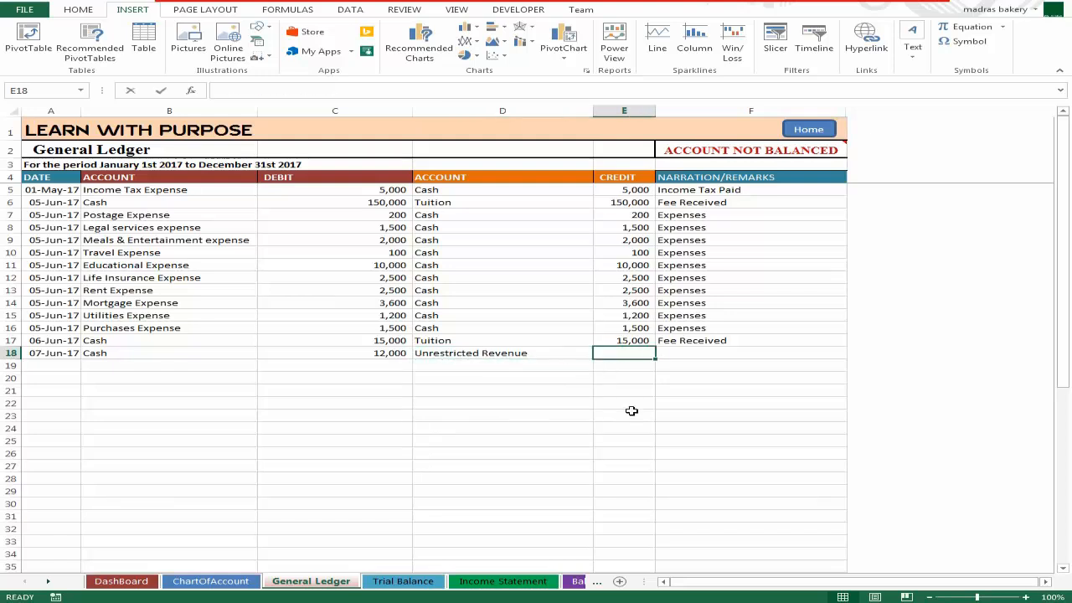
text(12000)
key(ctrl+Return)
Enter "Income" as the narration of the 7 June entry and check the ledger's balance status
key(Right)
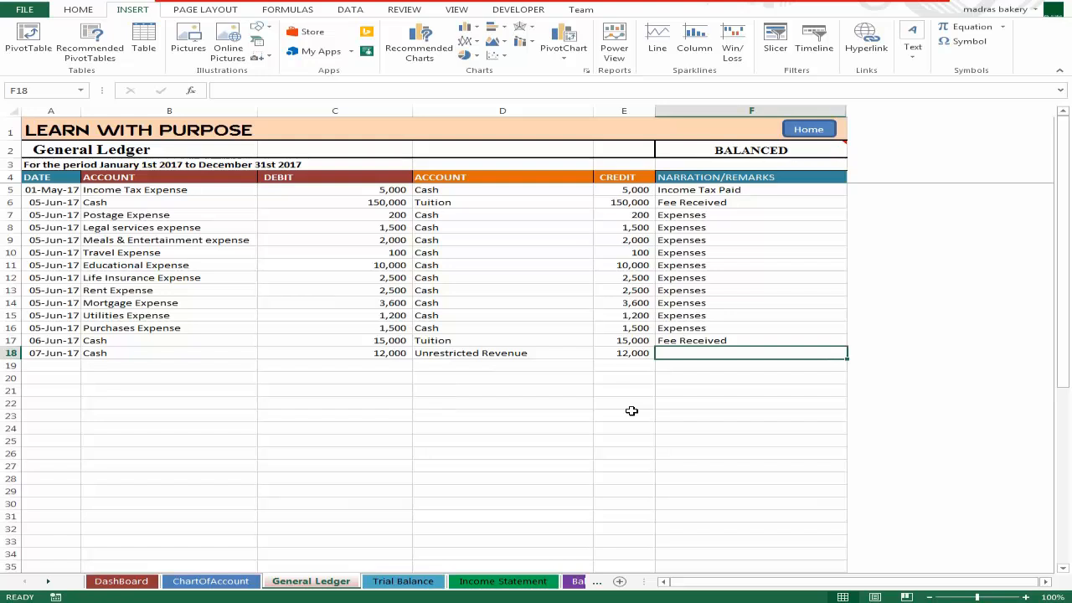
text(I)
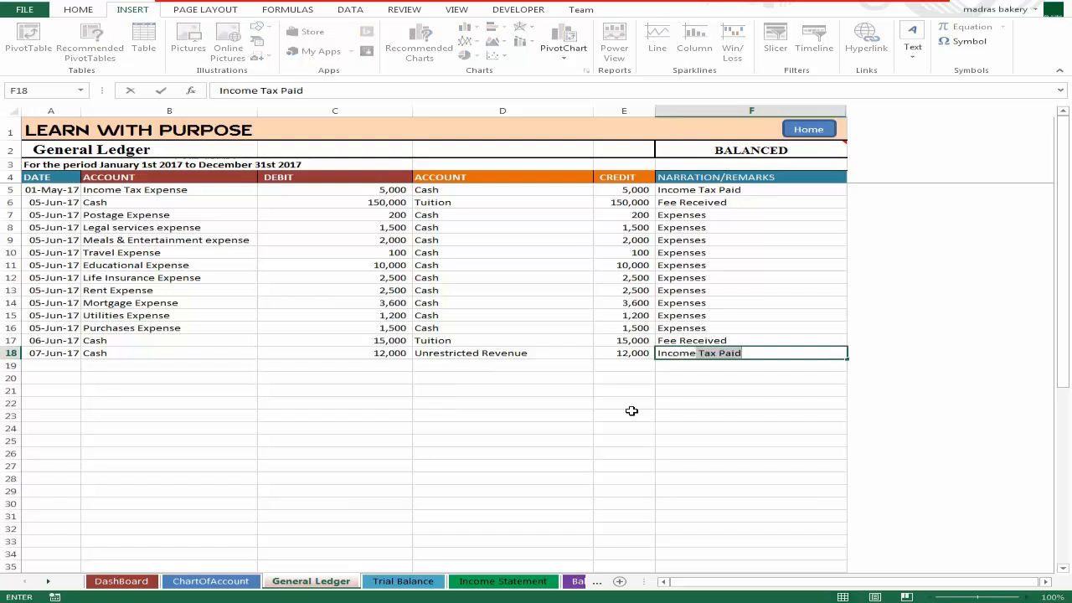
text(ncome)
key(BackSpace)
key(ctrl+Return)
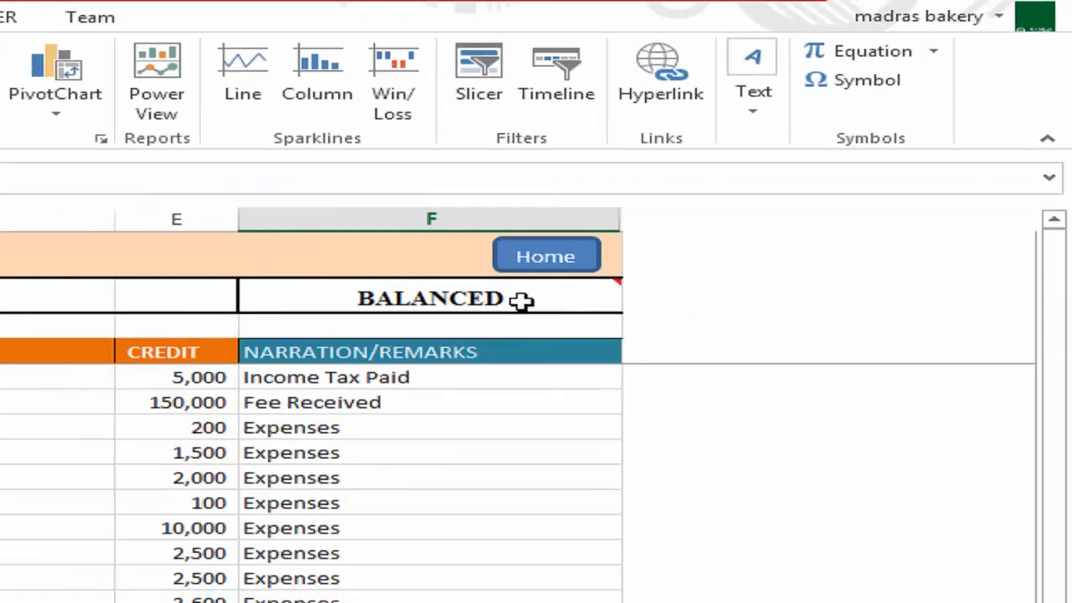
mouse_move(777, 151)
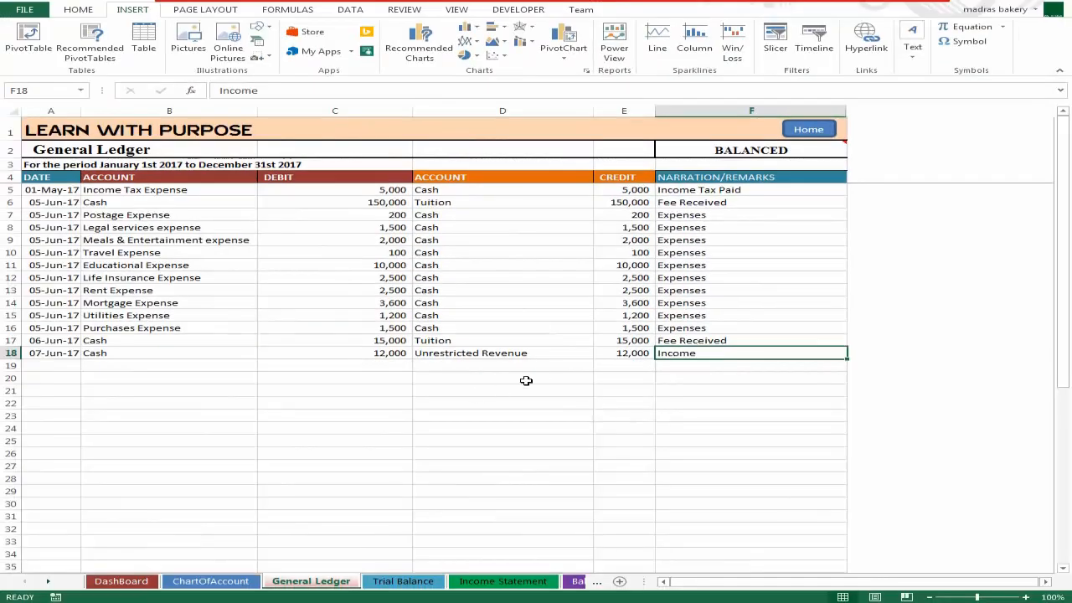
Examine the Trial Balance sheet for the Cash account, the expense accounts and the debit and credit totals
click(403, 581)
scroll(623, 242, down, 12)
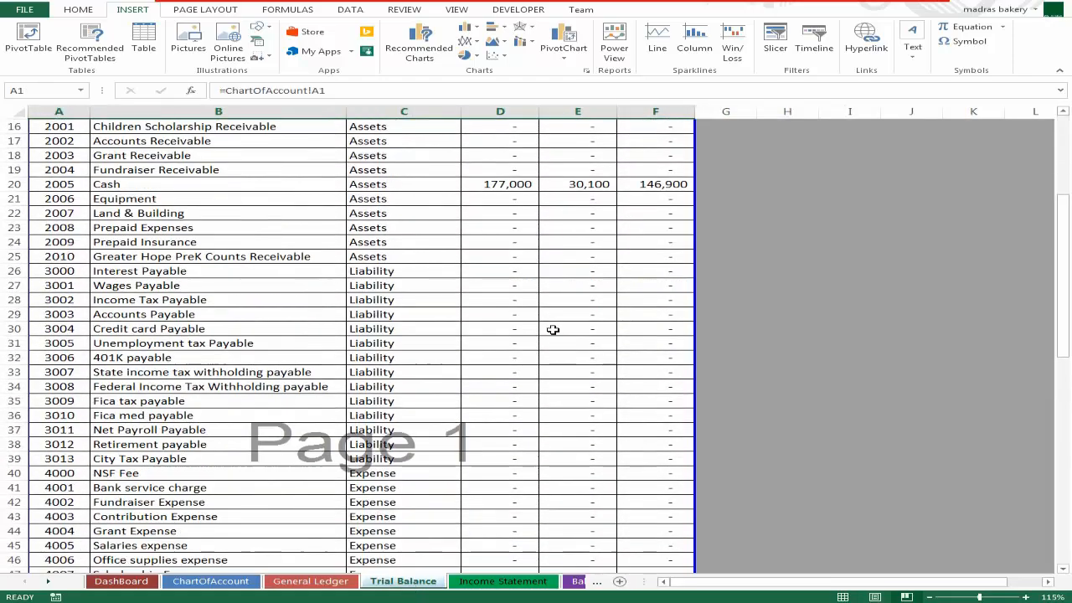
scroll(494, 319, down, 8)
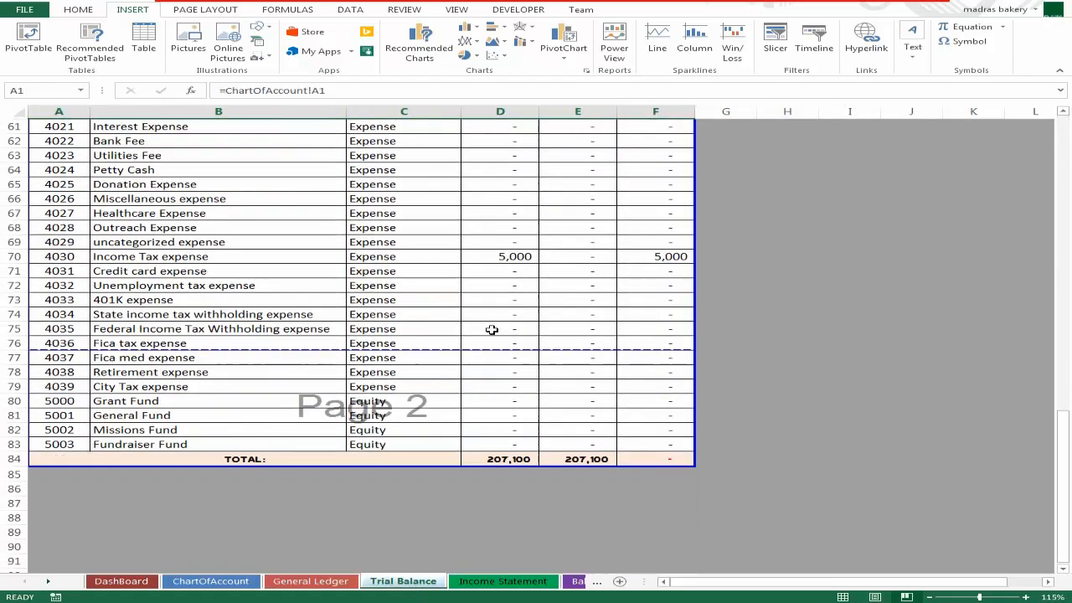
scroll(342, 308, up, 5)
scroll(348, 310, up, 10)
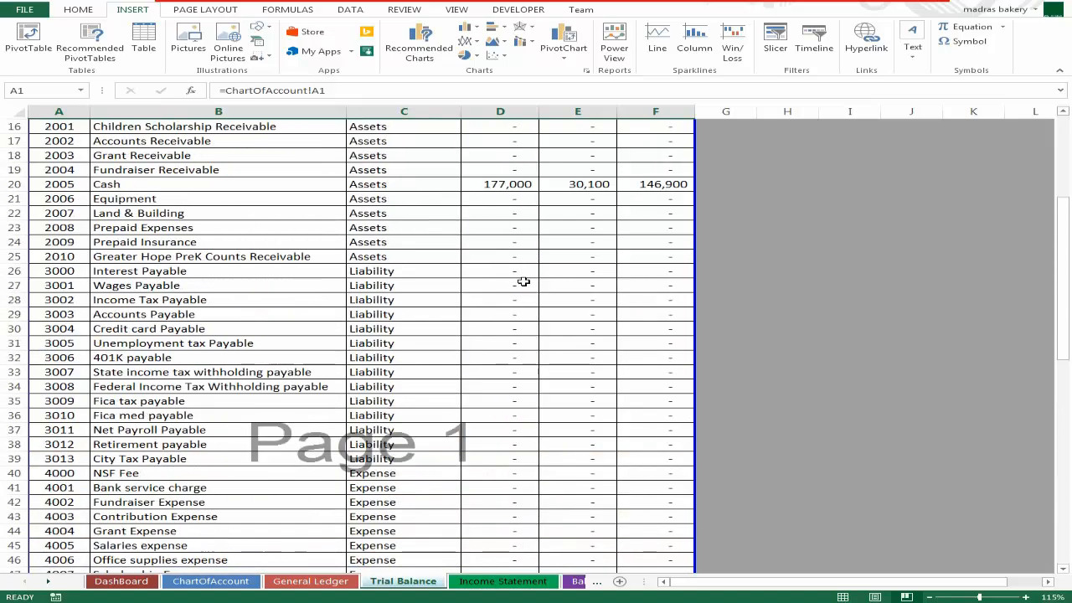
scroll(433, 352, down, 14)
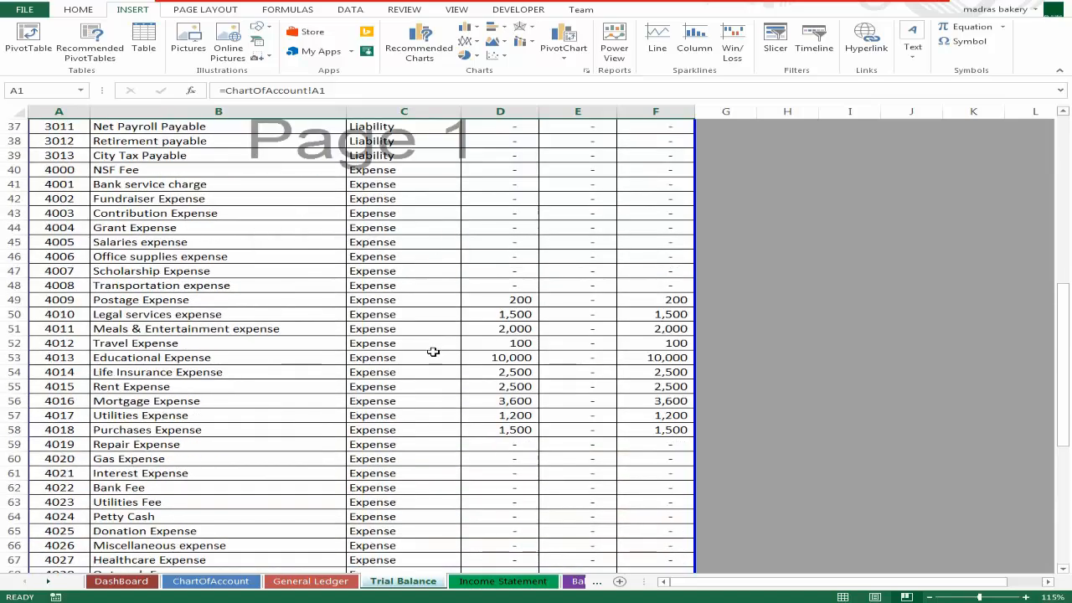
scroll(434, 351, up, 6)
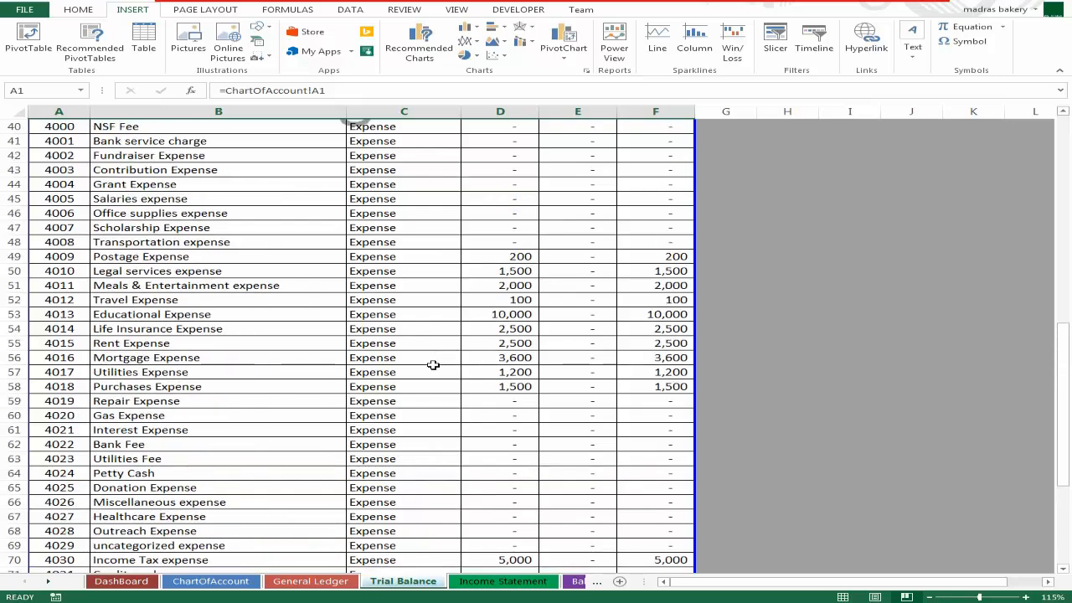
Review the Income Statement down to the net income, and open the Balance Sheet to compare its totals
click(503, 581)
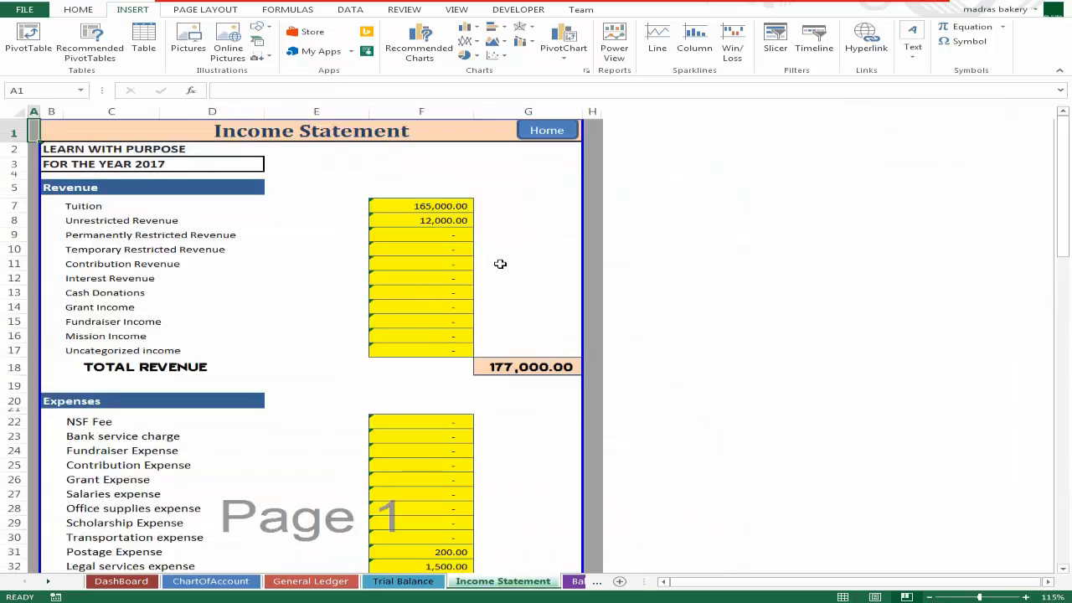
scroll(476, 238, down, 11)
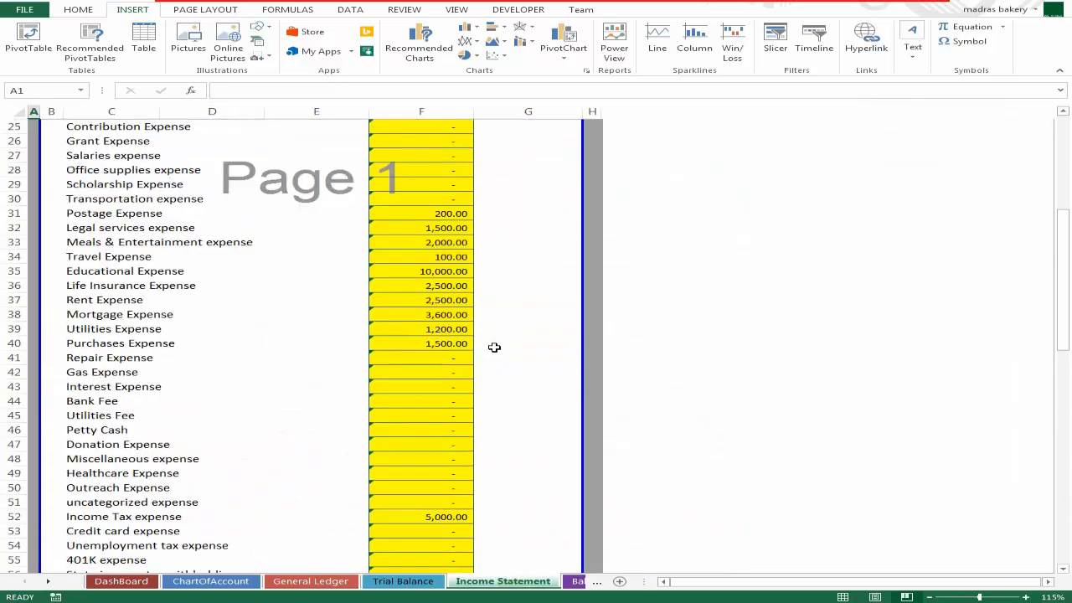
scroll(494, 358, down, 8)
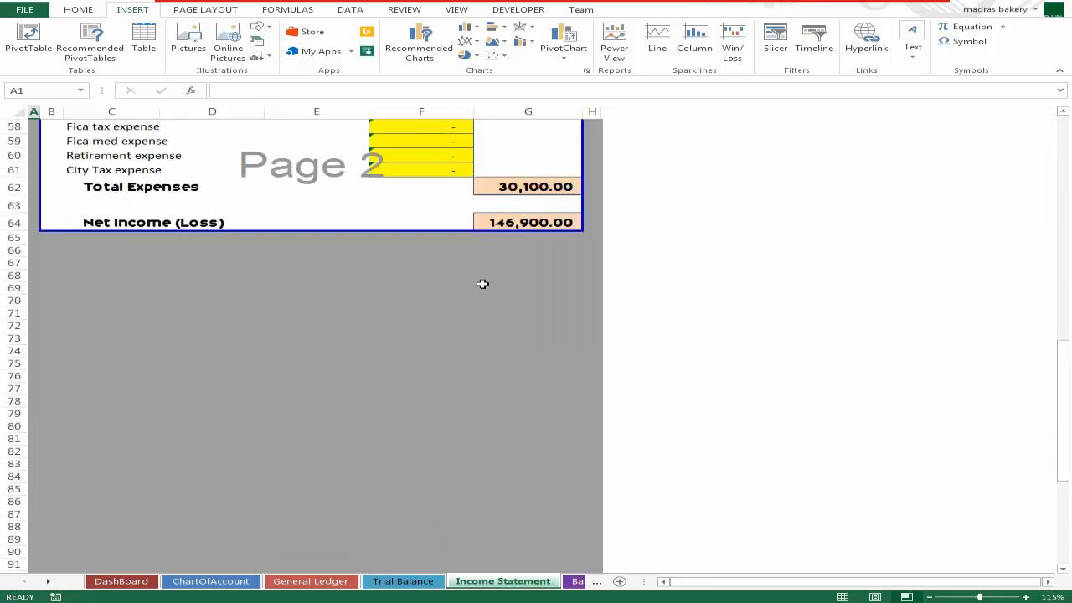
click(579, 581)
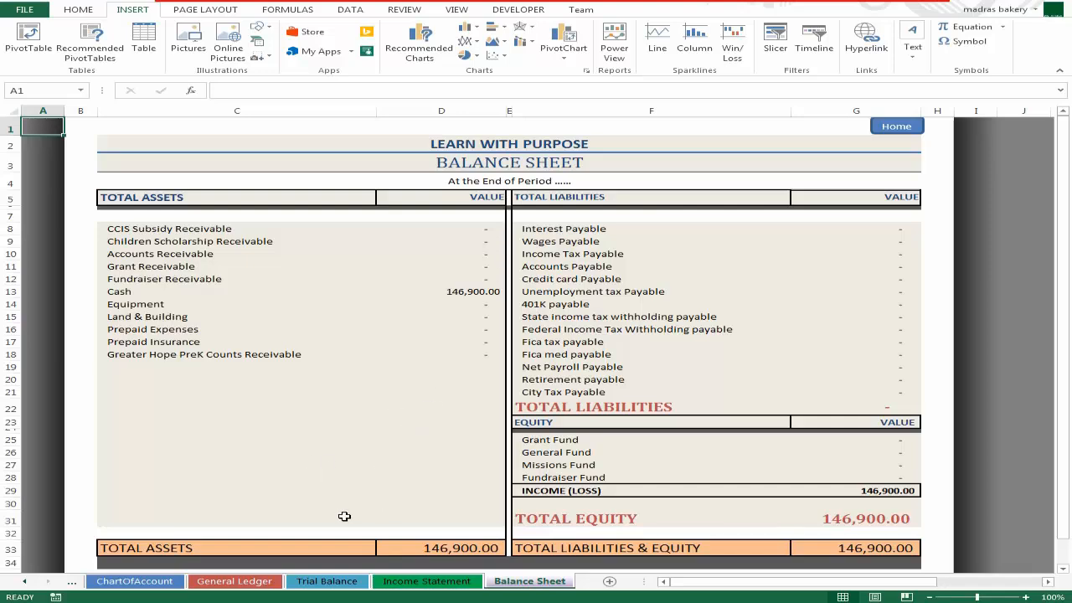
Go back to the dashboard and test its Chart Of Account and General Ledger links, returning home from each sheet
click(895, 126)
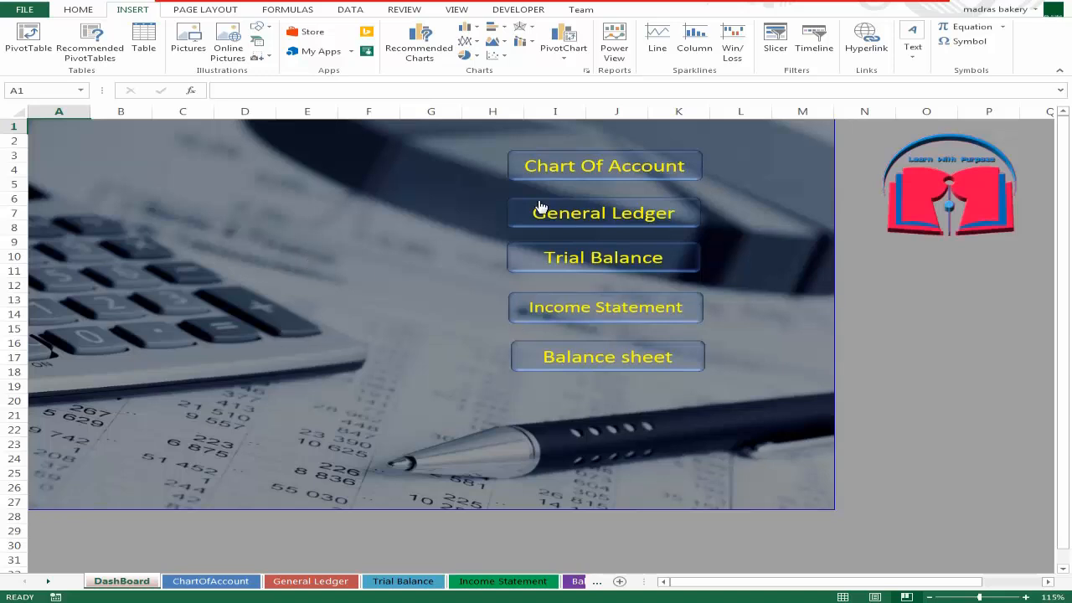
click(593, 171)
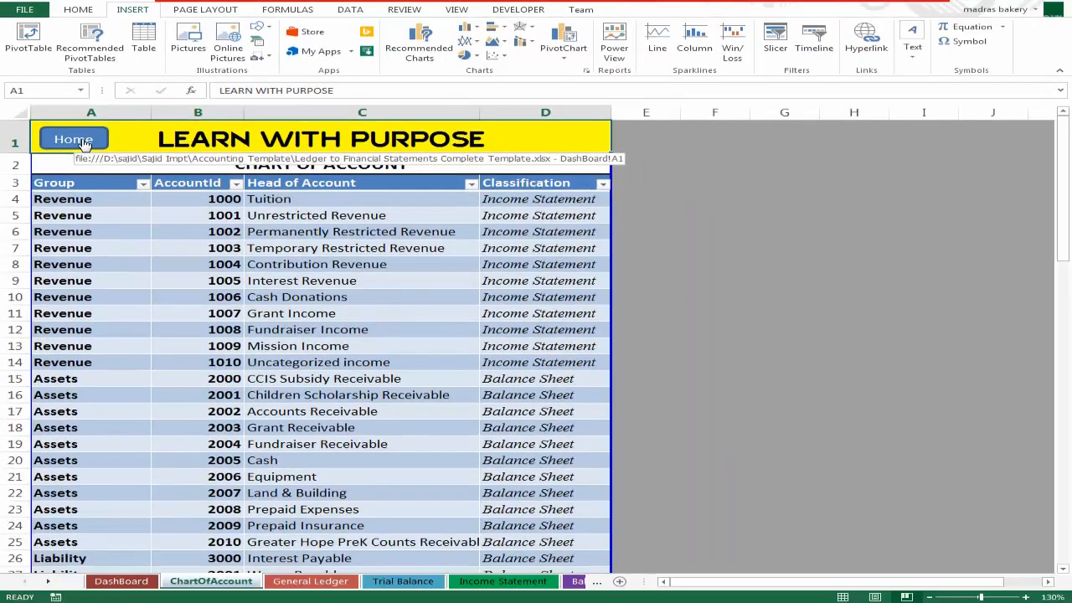
click(80, 149)
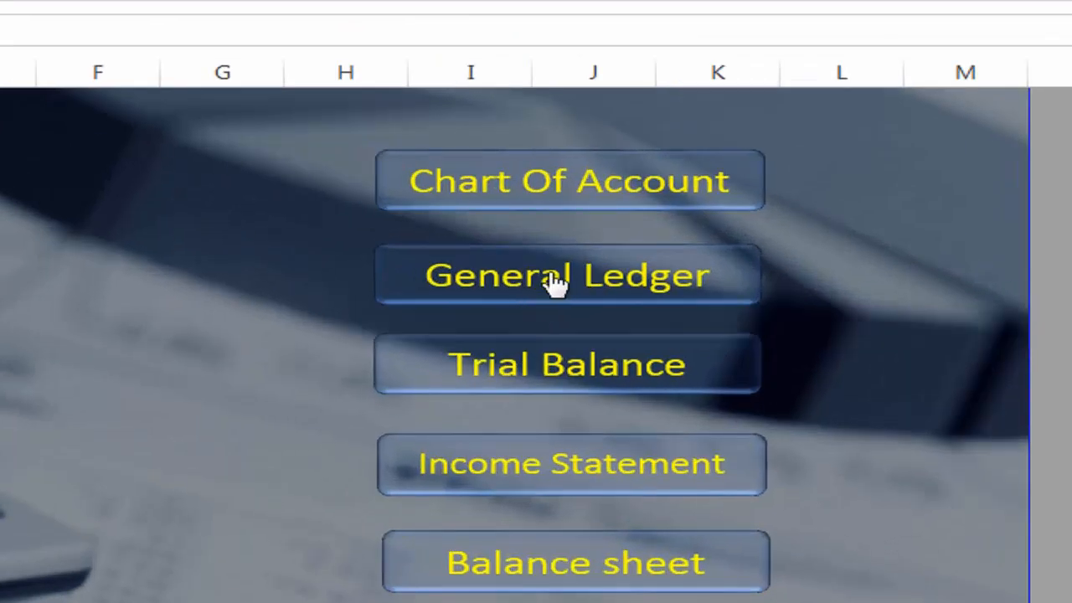
click(560, 282)
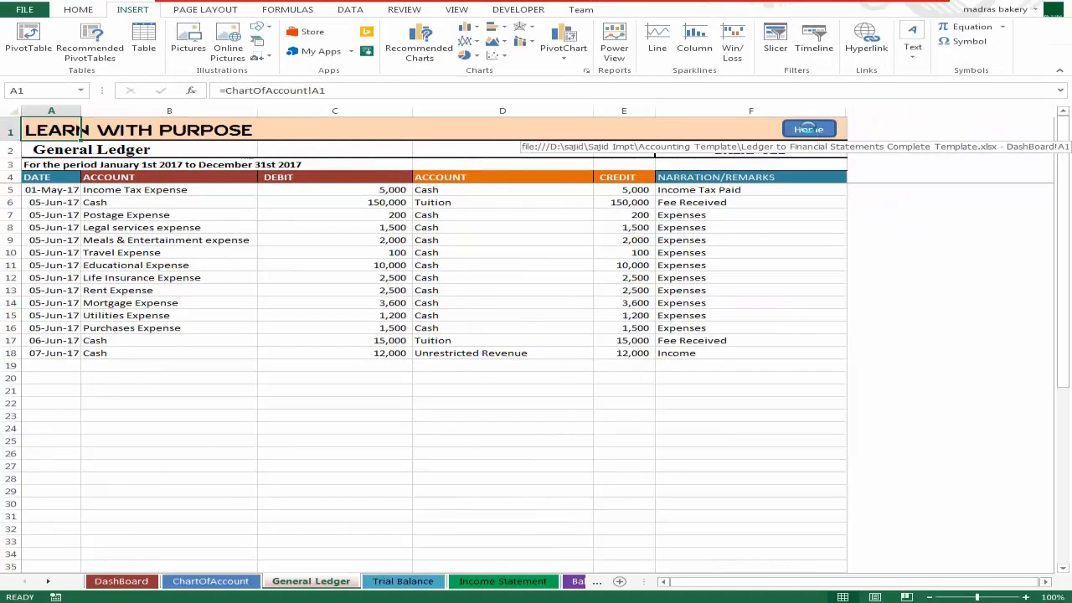
click(811, 136)
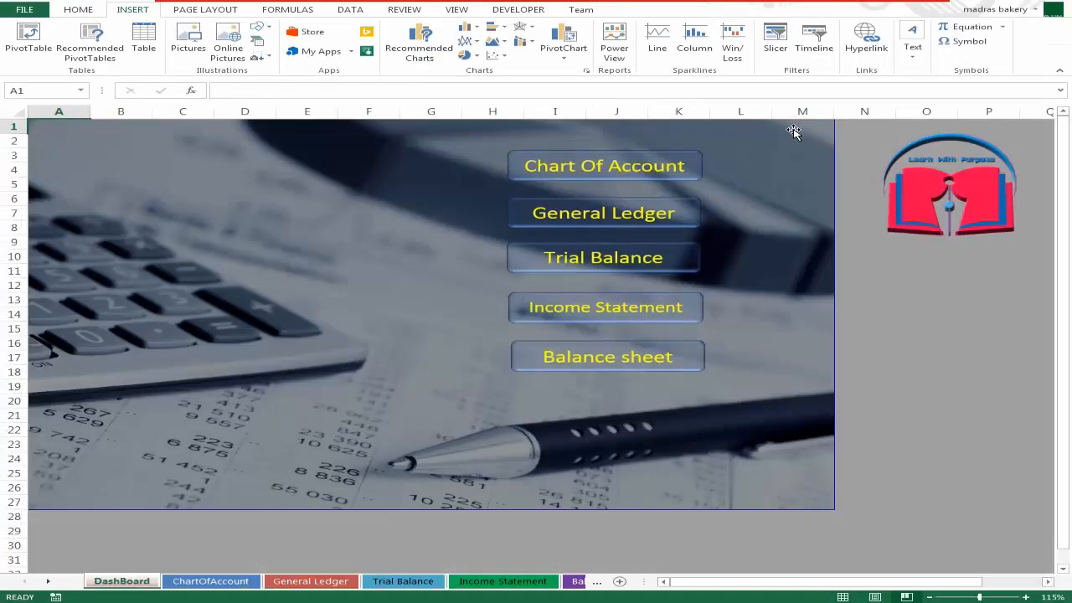
Test the dashboard's Trial Balance, Balance sheet and General Ledger links, returning home from each sheet
click(591, 265)
scroll(589, 259, up, 13)
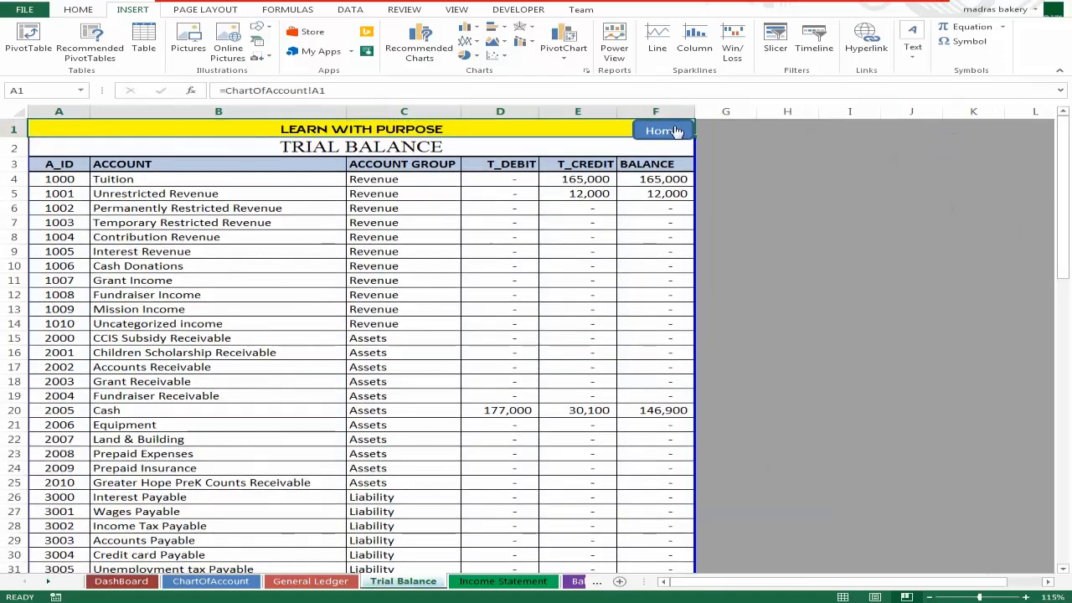
click(662, 130)
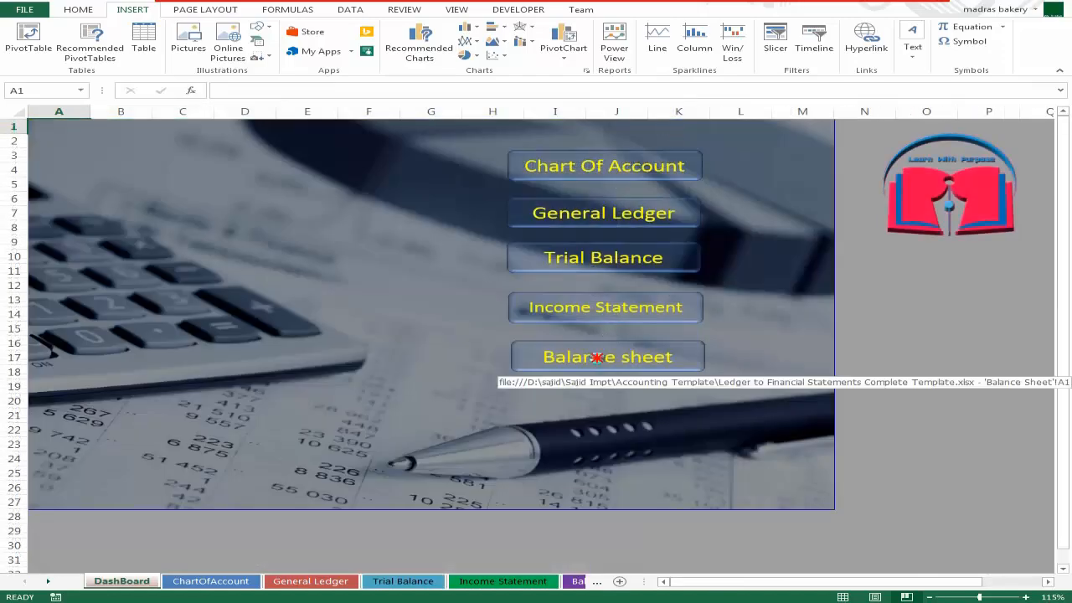
click(602, 361)
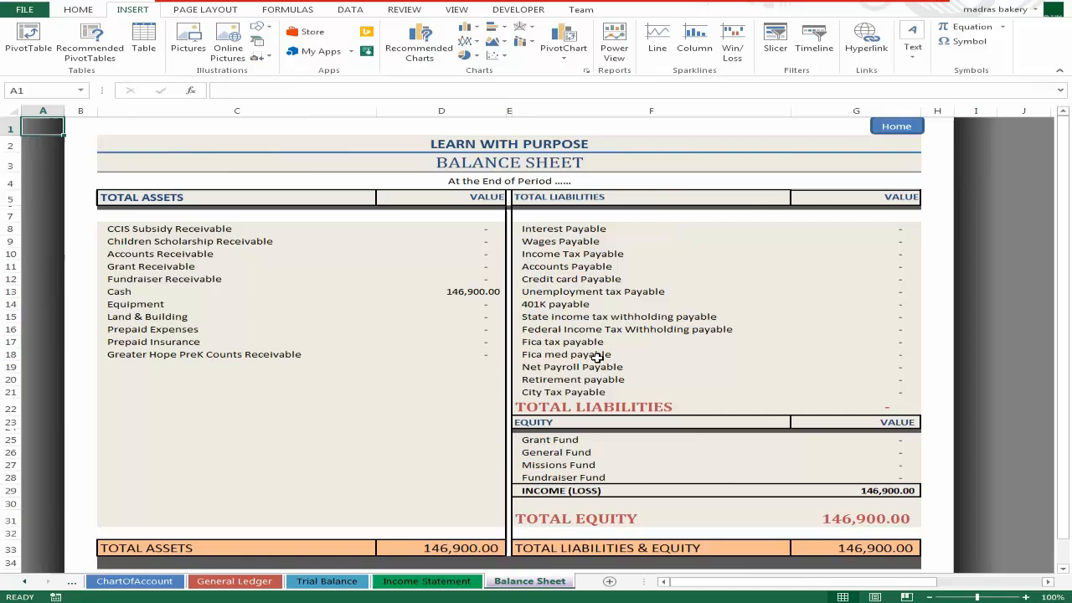
click(895, 127)
click(605, 224)
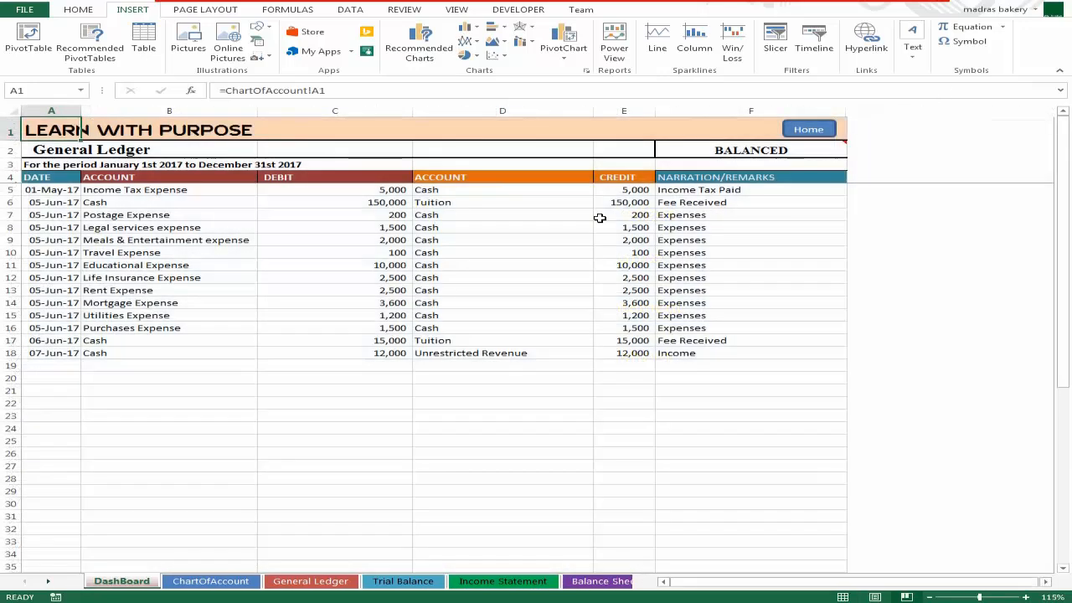
click(91, 379)
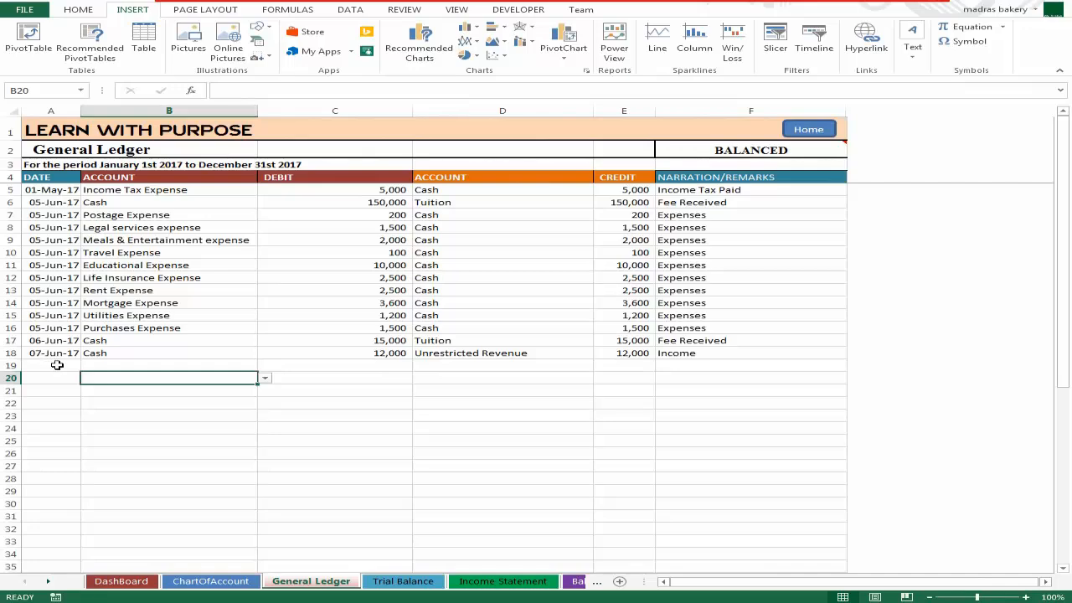
click(809, 130)
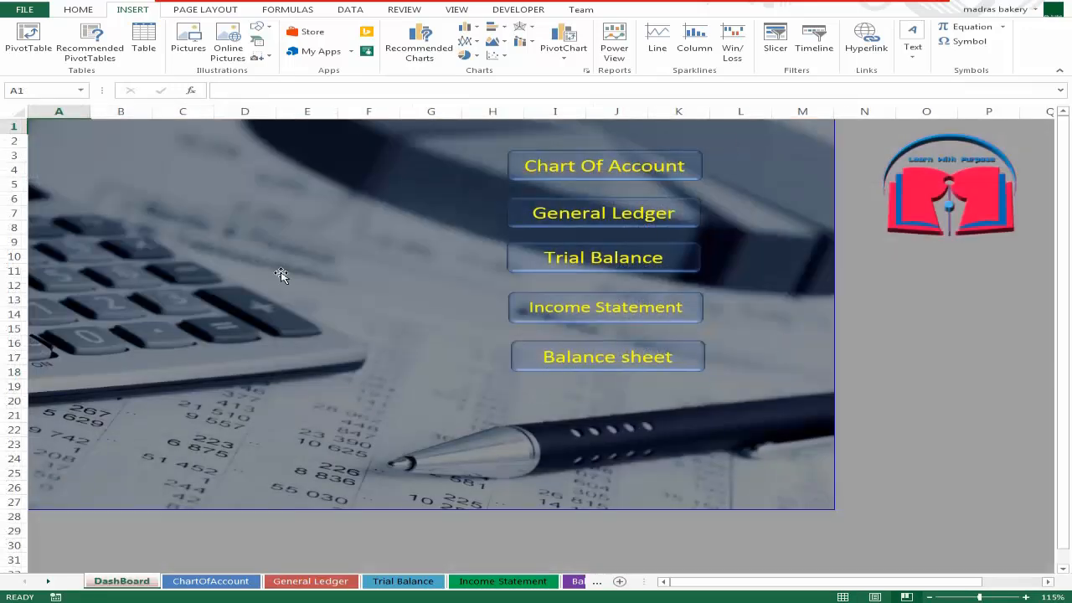
click(930, 370)
click(430, 430)
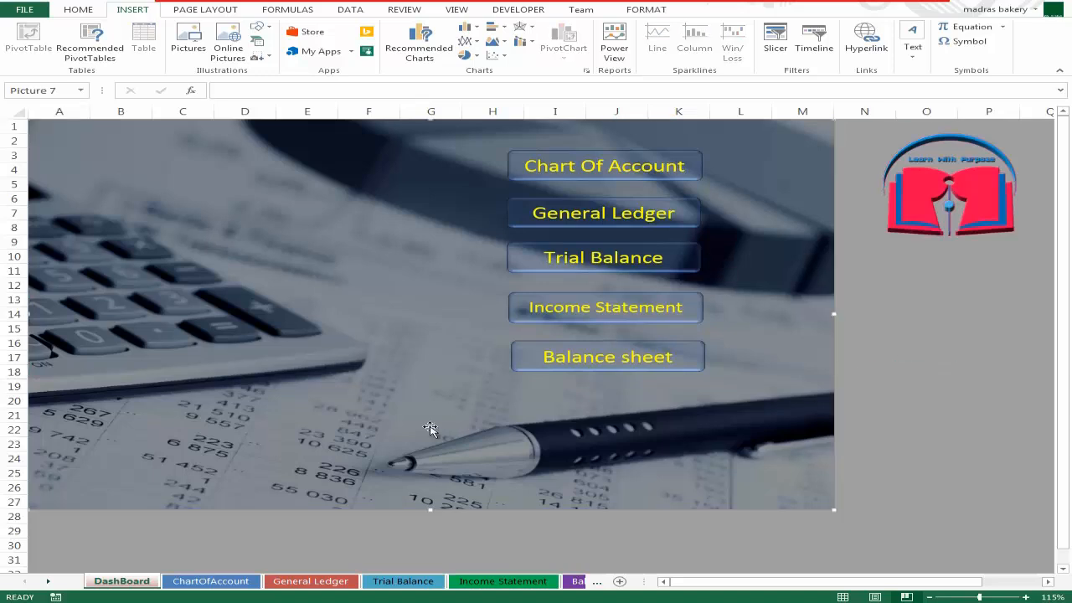
click(926, 415)
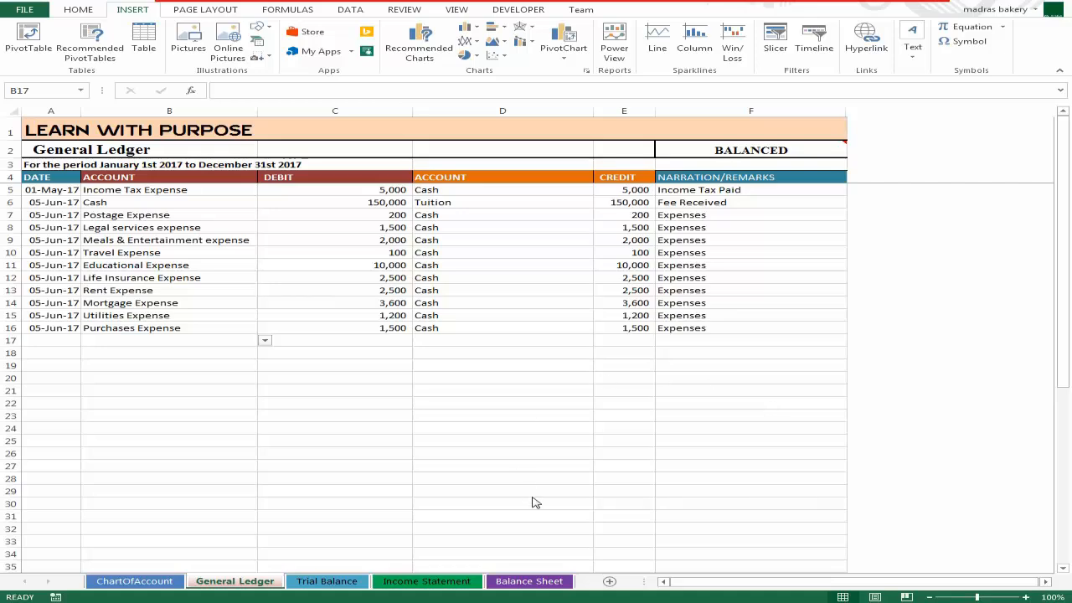
Add a new worksheet to the workbook and name it "DashBoard"
click(610, 582)
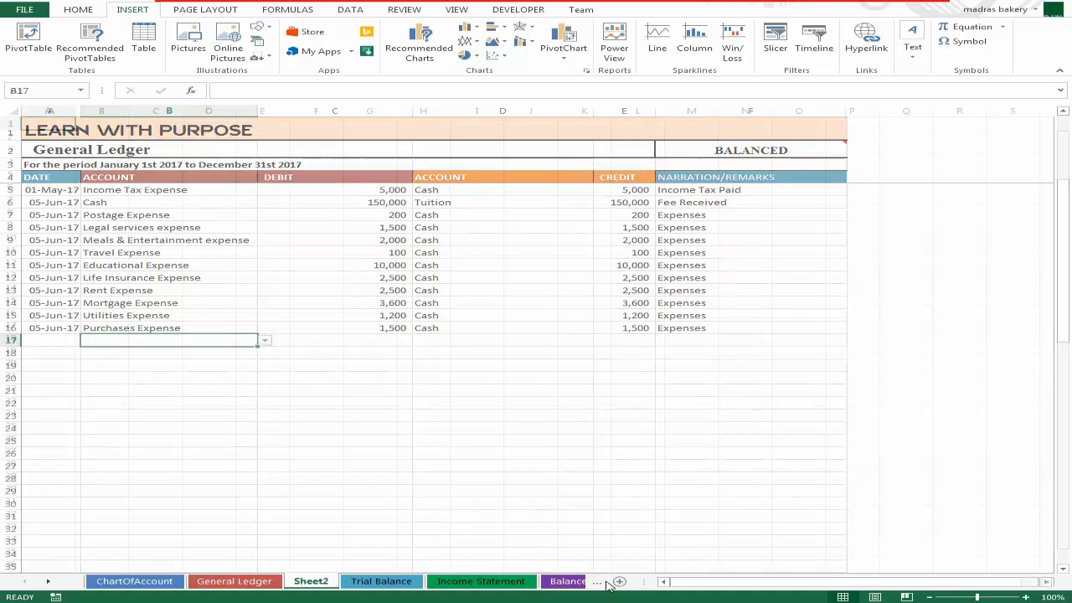
double_click(310, 581)
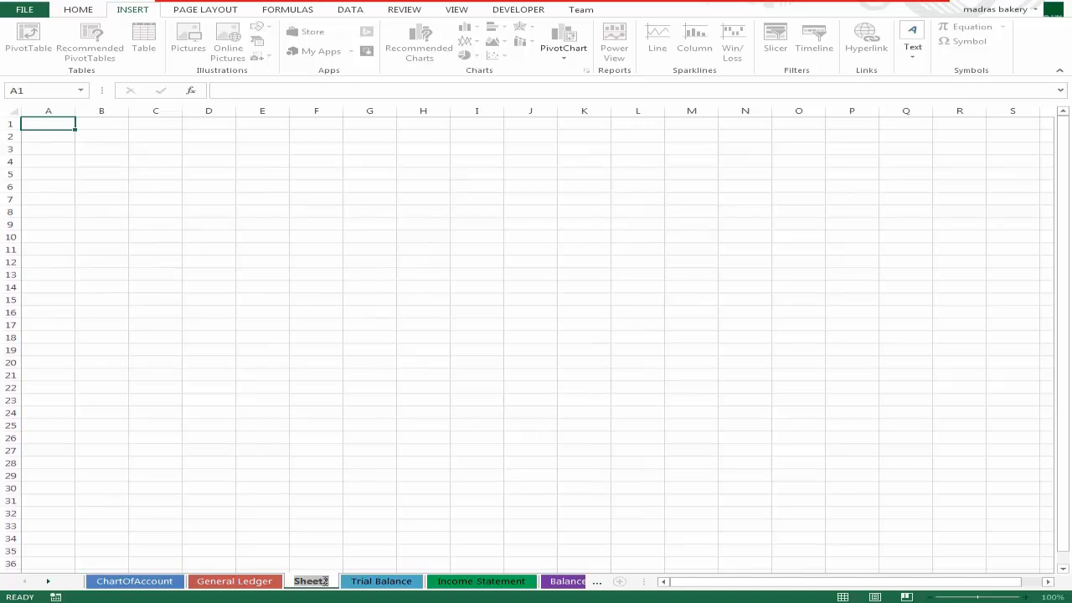
text(Dashboard)
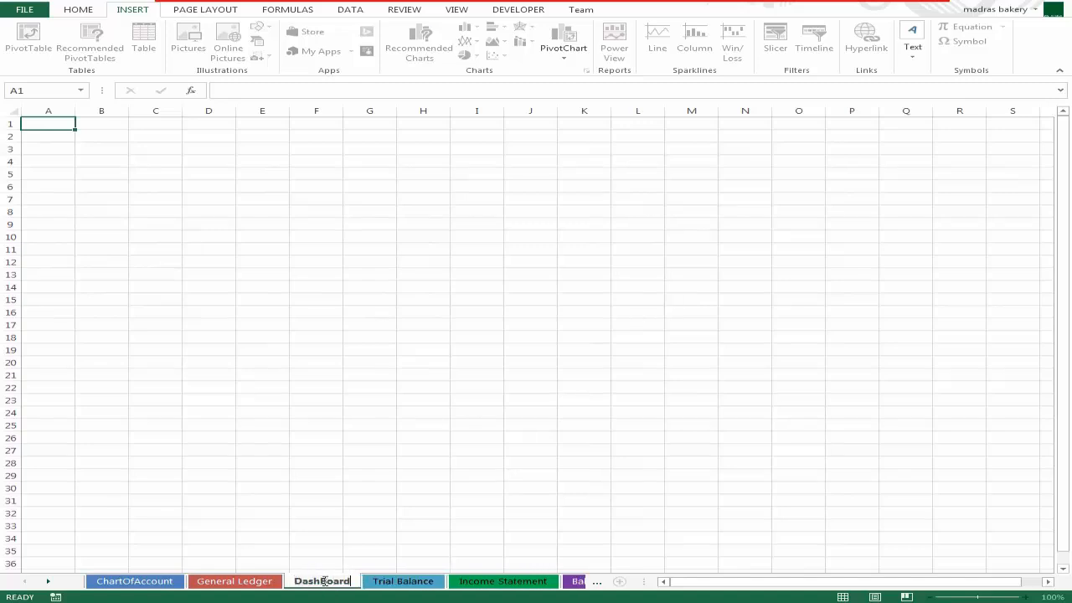
key(Return)
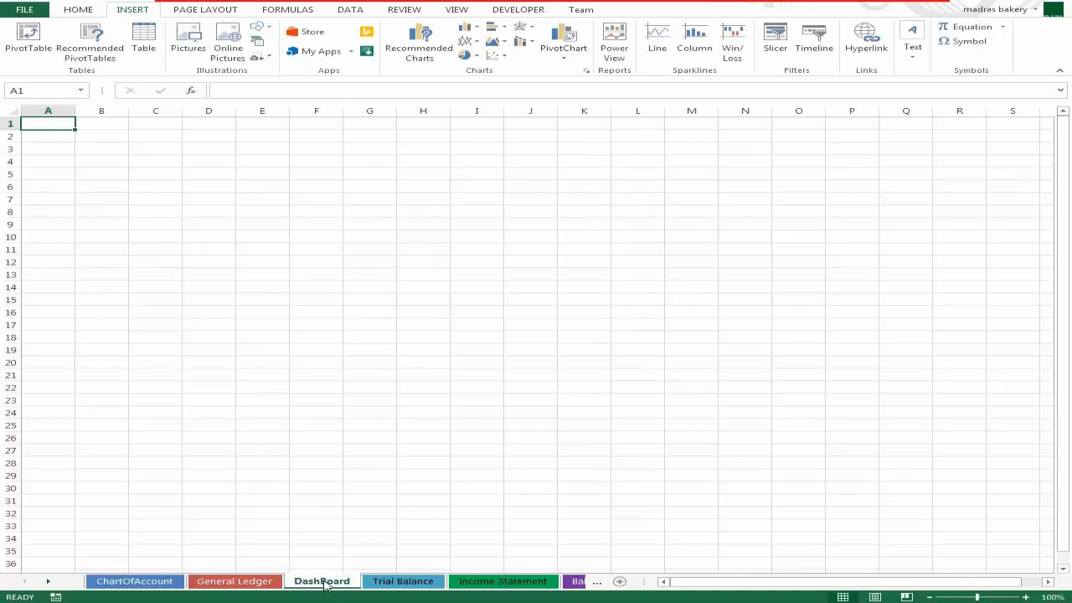
Move the DashBoard sheet ahead of ChartOfAccount and give its tab a dark red colour
drag(324, 584, 99, 580)
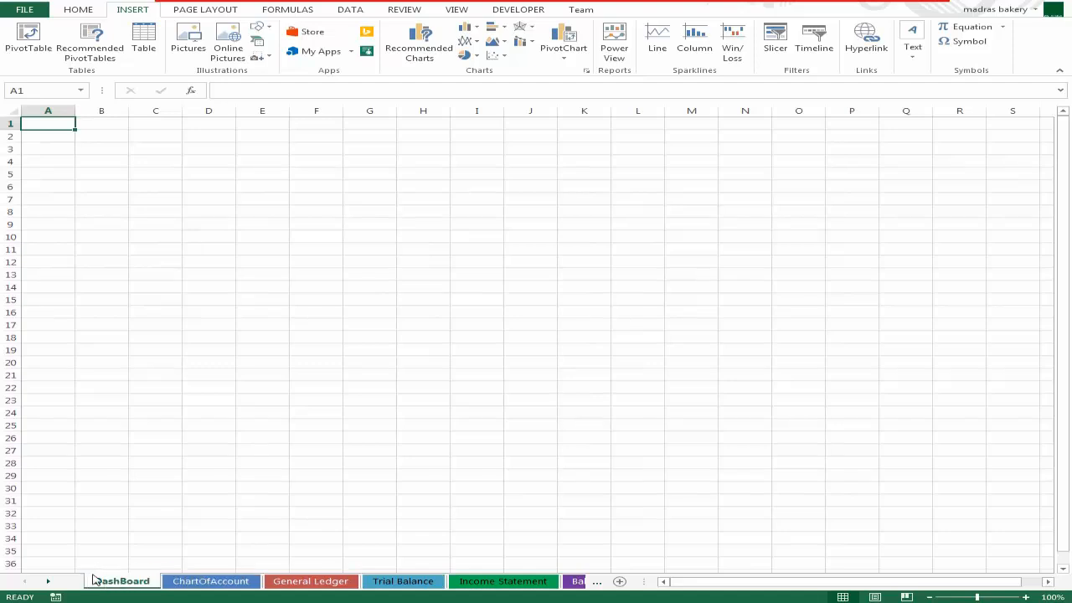
right_click(115, 584)
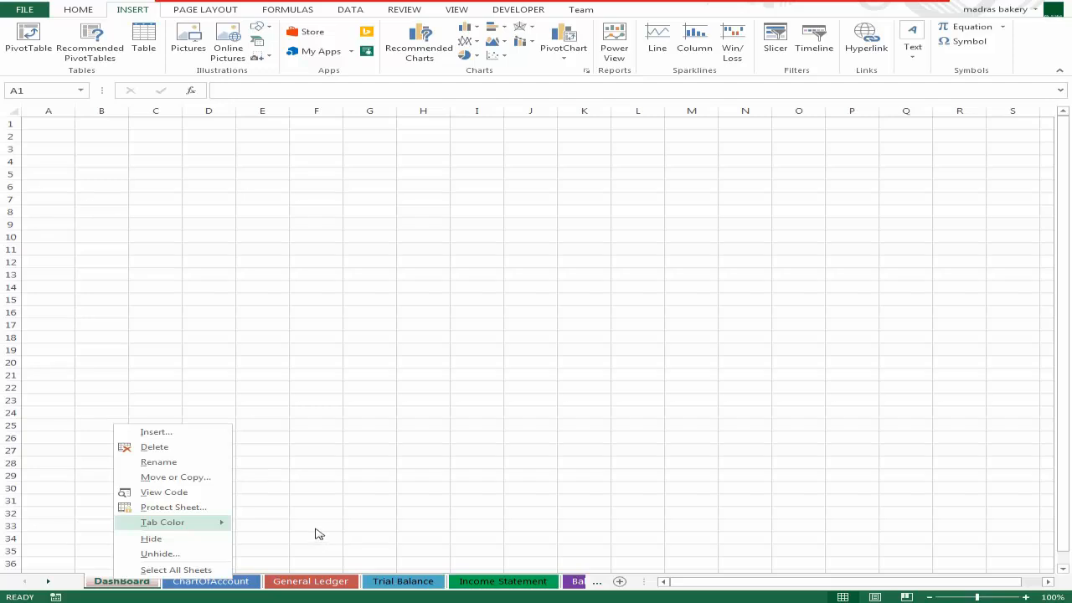
click(262, 475)
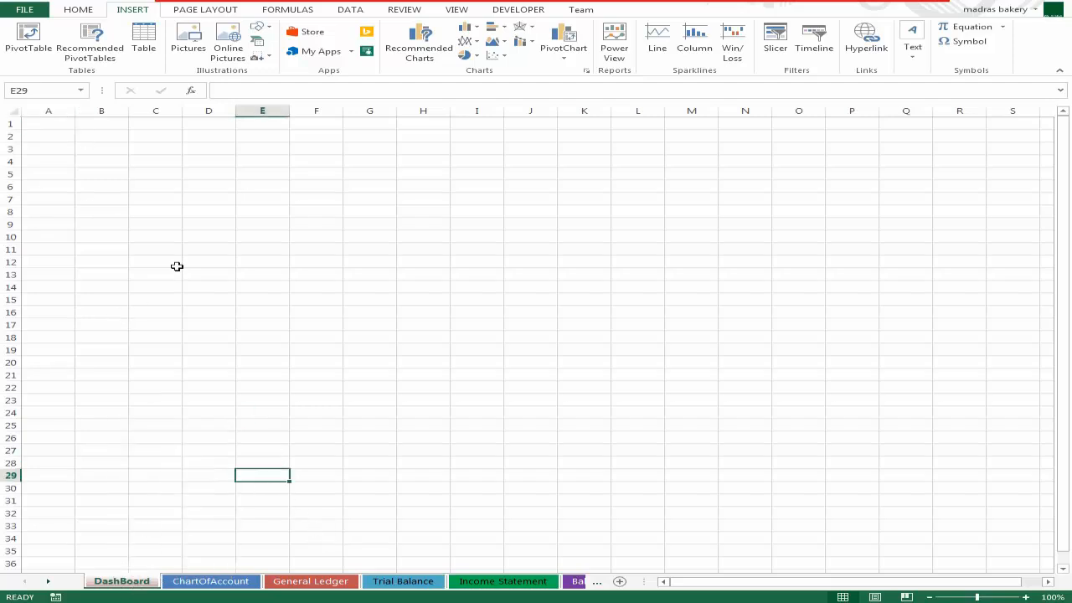
click(166, 234)
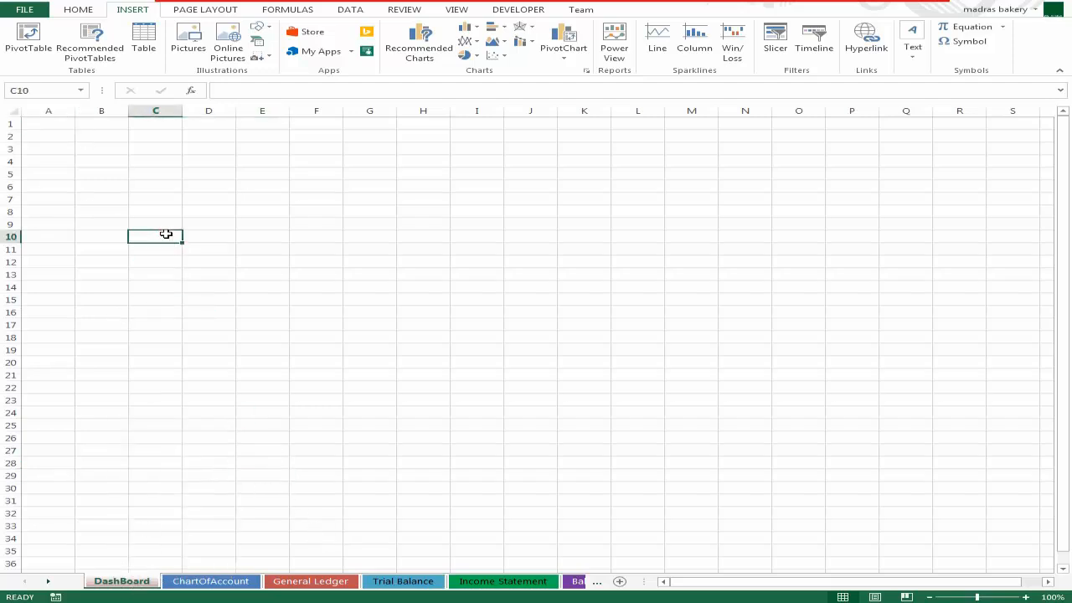
Draw a rounded rectangle about 2.19" wide and 0.58" high across C3:F6 and label it "Chart Of Account"
click(101, 138)
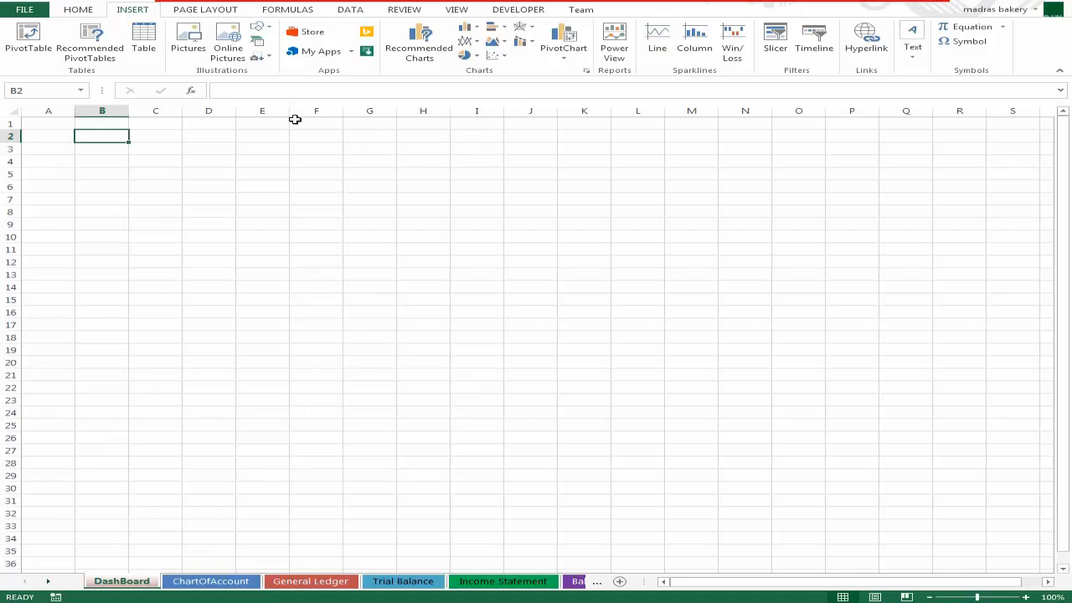
click(259, 27)
click(344, 60)
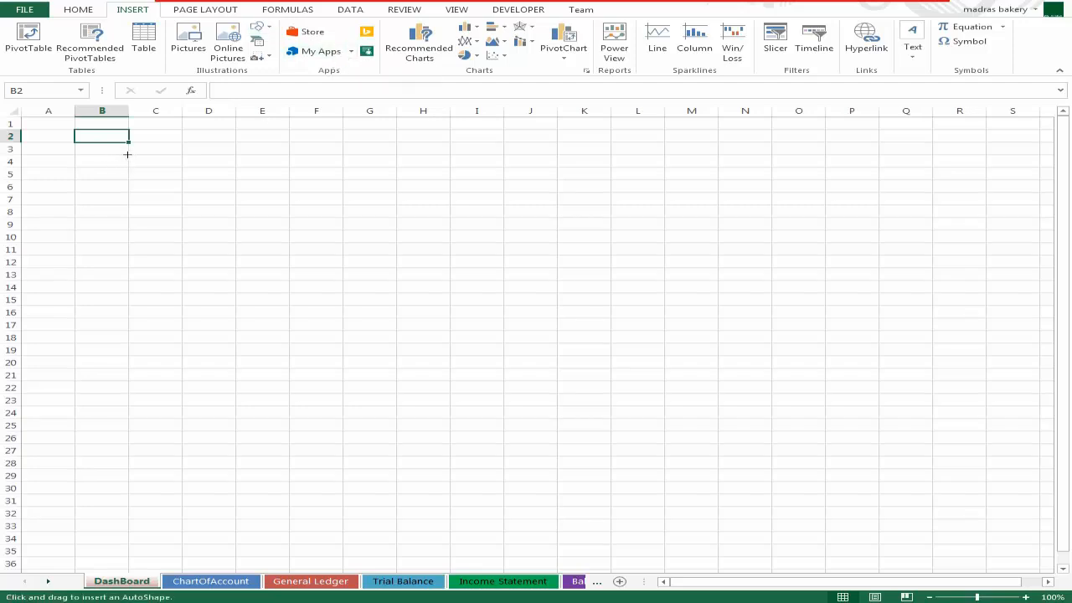
drag(127, 154, 303, 187)
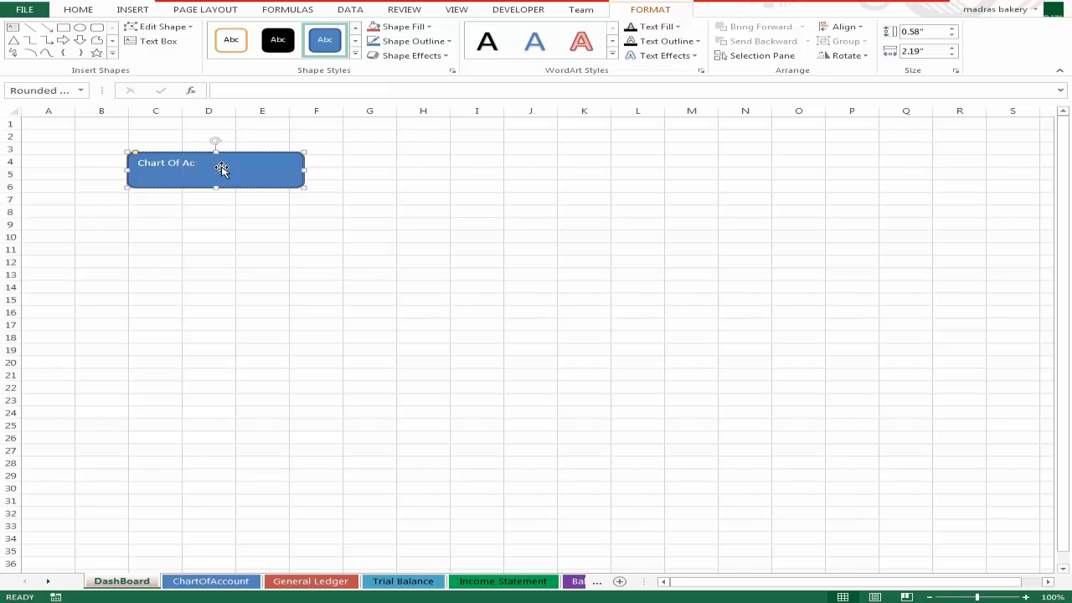
Enlarge the "Chart Of Account" label text to 18 pt so that it fits on one line
triple_click(222, 167)
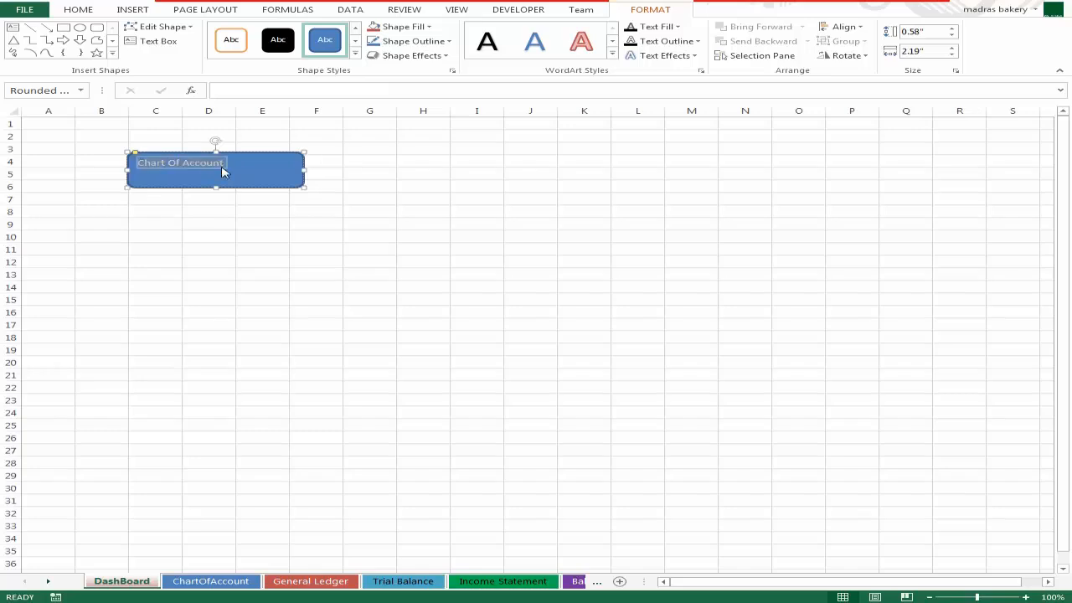
key(ctrl+shift+period)
key(ctrl+shift+period)
key(ctrl+shift+period)
key(ctrl+shift+period)
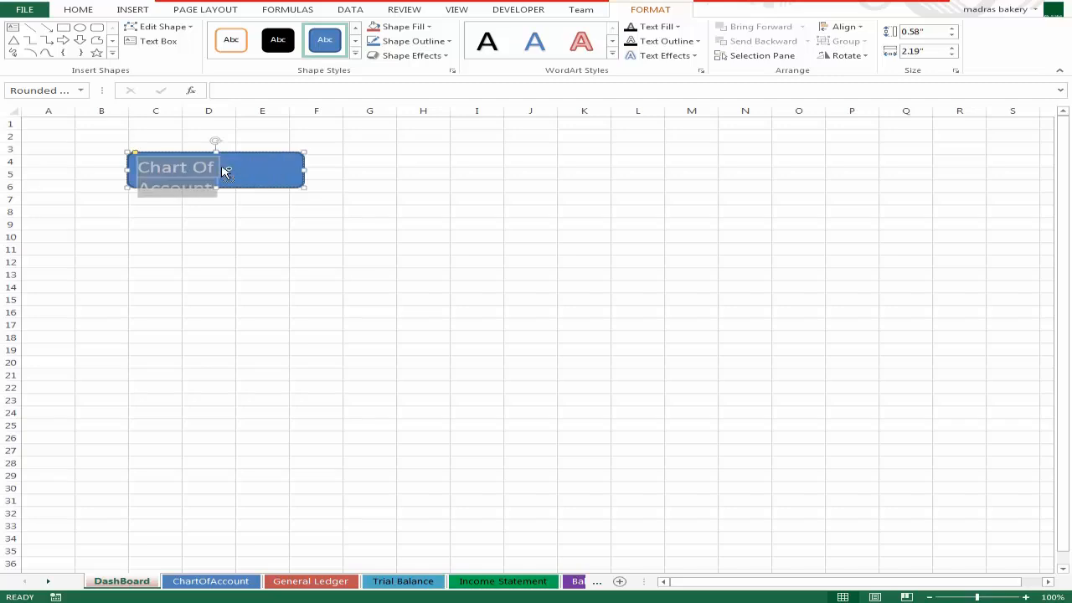
key(ctrl+shift+comma)
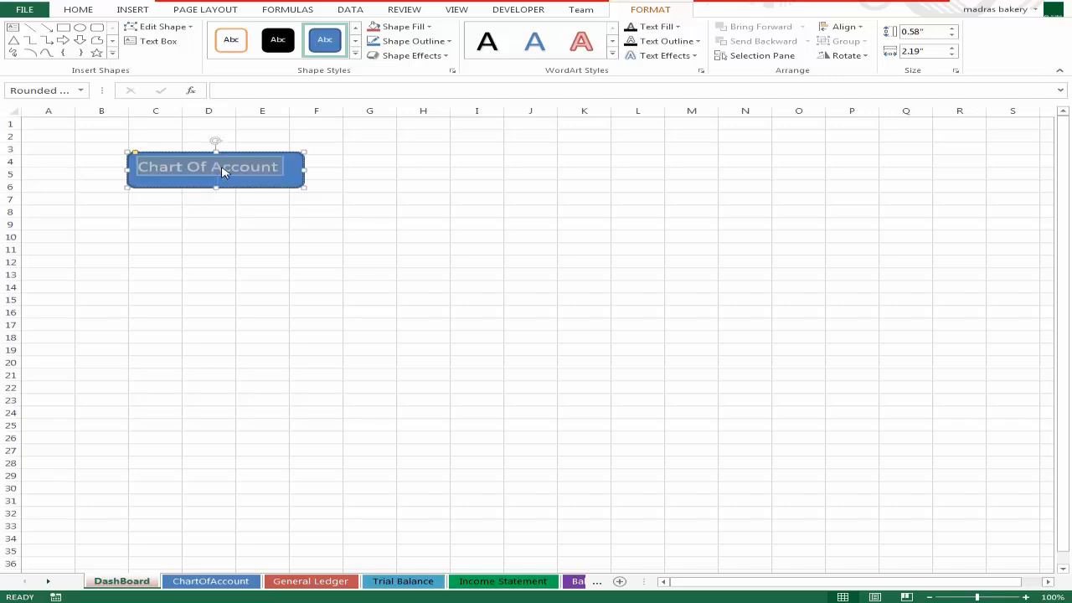
Shrink the Chart Of Account button around its text to about 0.44" high and 2.08" wide
click(216, 179)
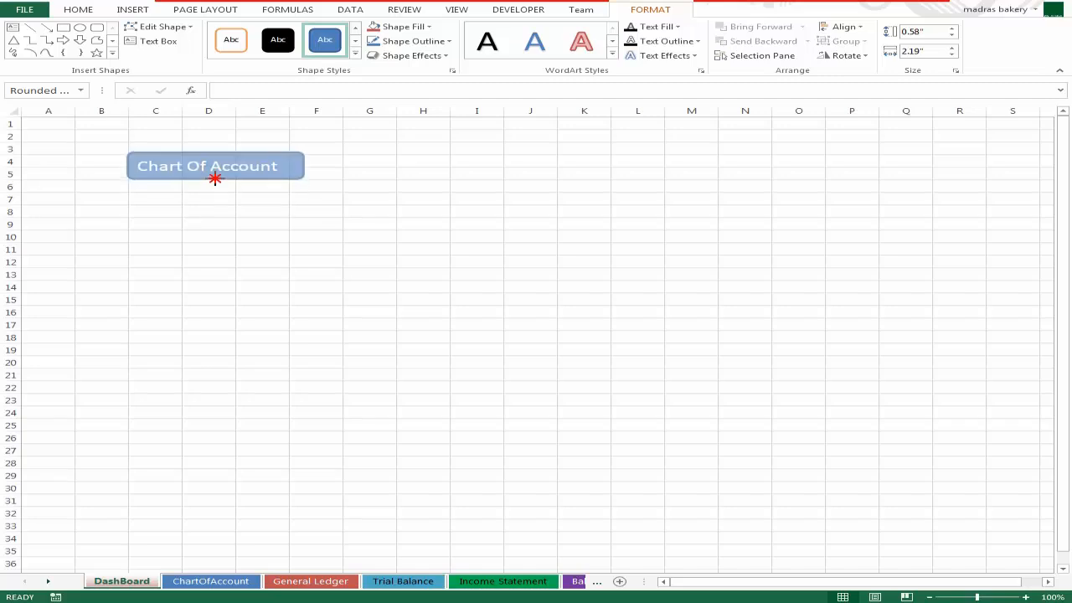
drag(216, 179, 215, 177)
drag(304, 166, 295, 165)
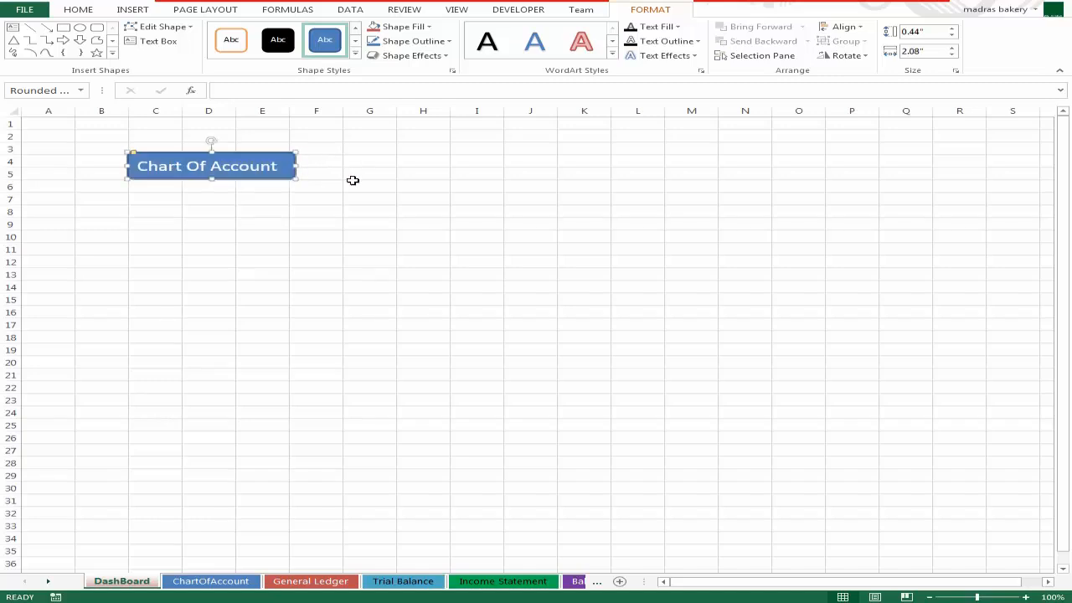
click(353, 180)
Duplicate the Chart Of Account button, align the copy directly below it, and relabel the copy "General Ledger"
click(273, 156)
key(ctrl+d)
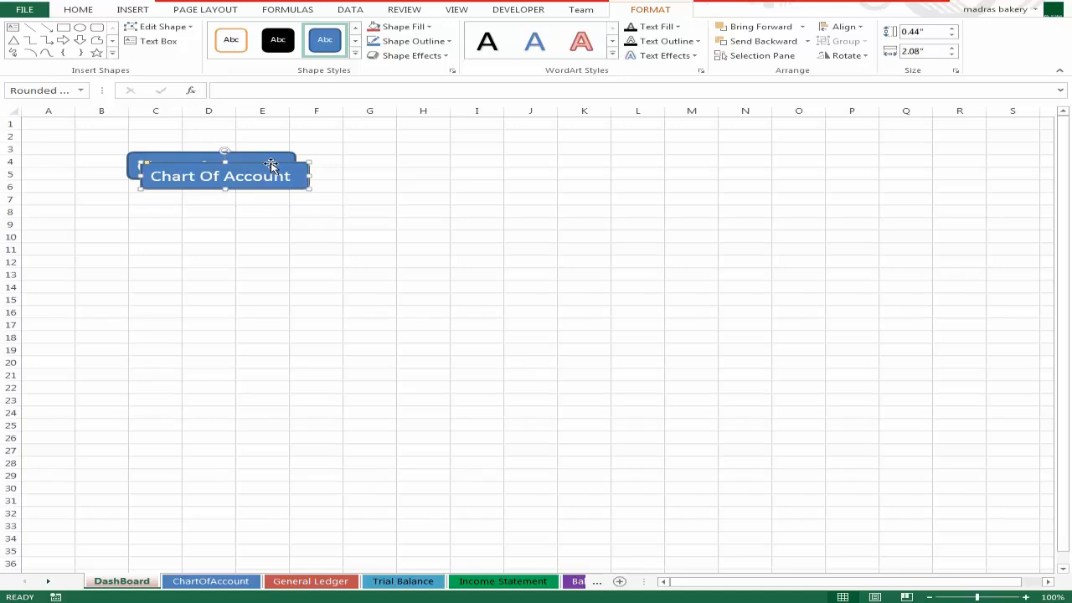
drag(273, 165, 256, 189)
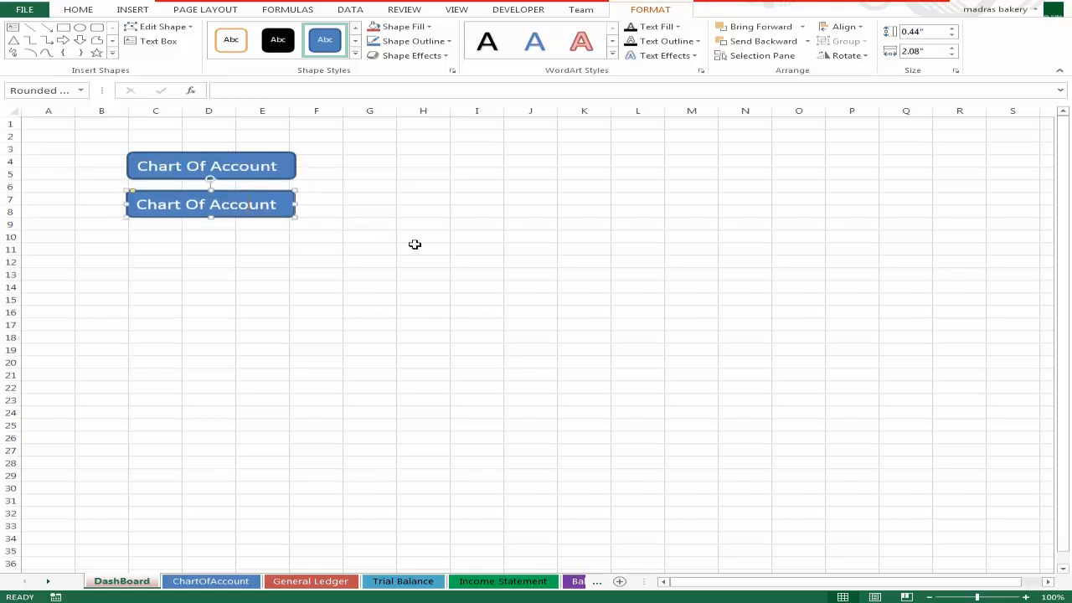
key(ctrl+a)
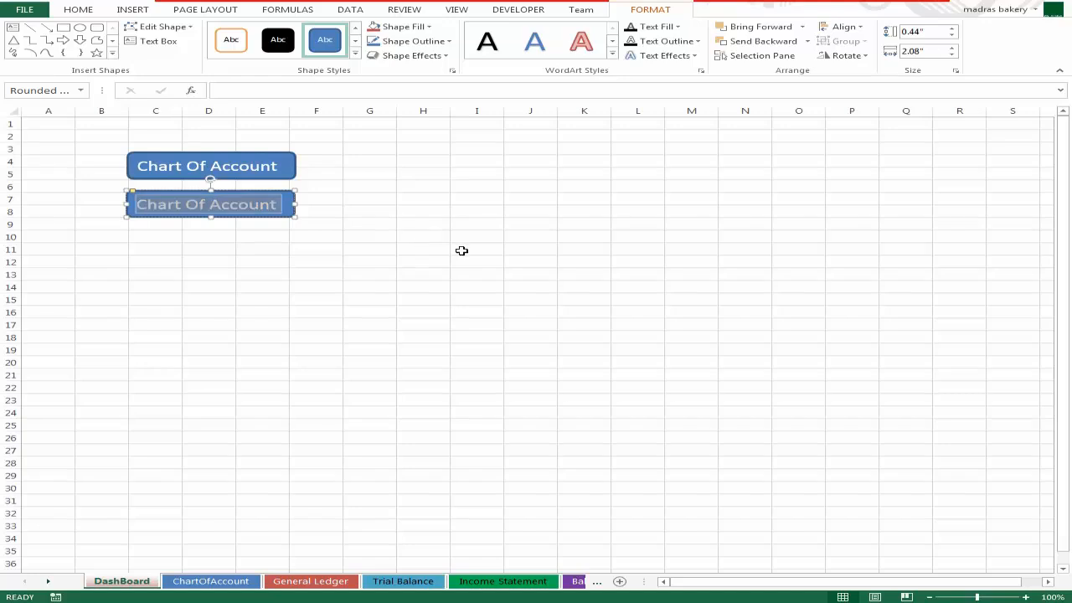
text(General Ledger)
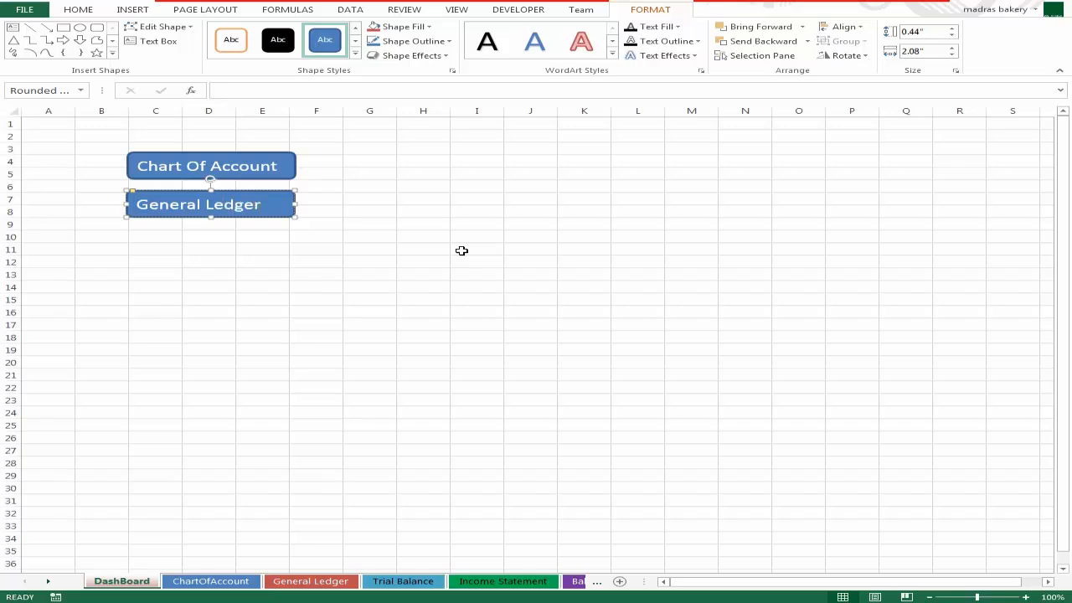
Paste another copy of the Chart Of Account button, place it below General Ledger, and relabel it "Trial Balance"
click(260, 287)
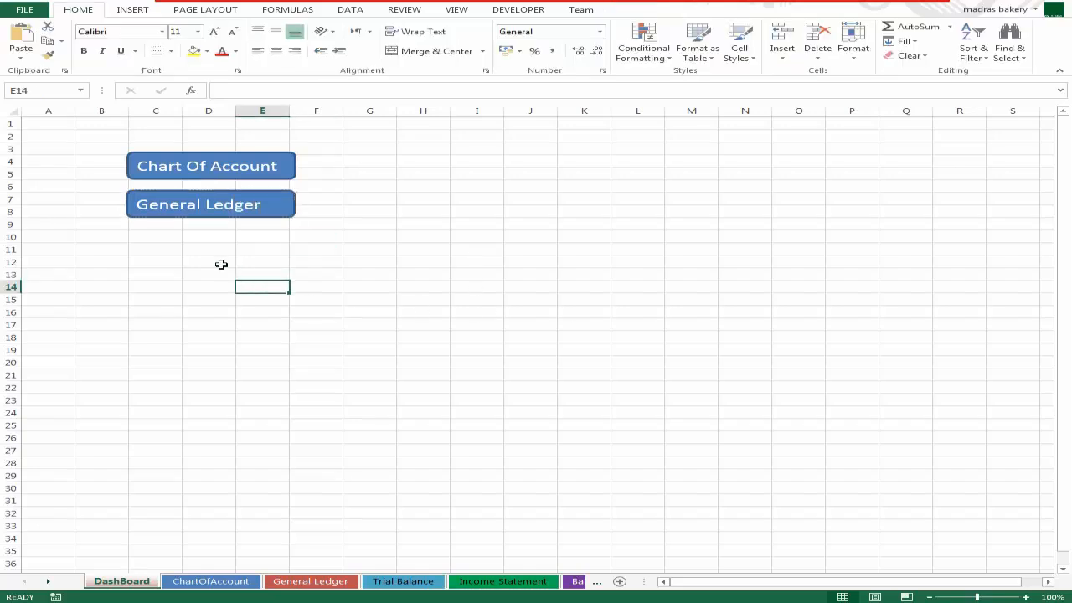
key(ctrl+v)
drag(372, 282, 262, 231)
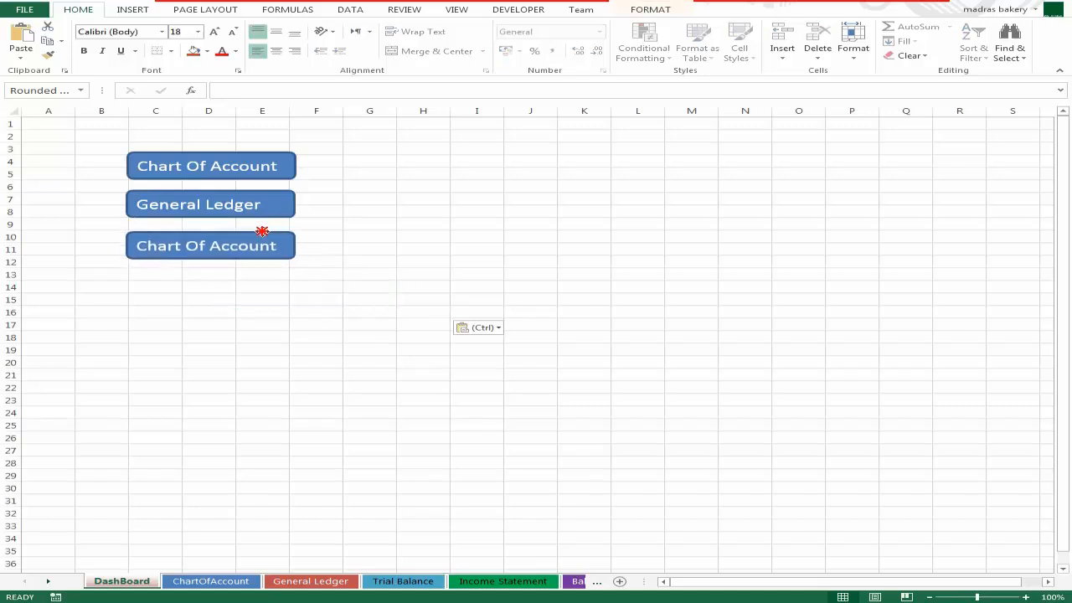
click(259, 246)
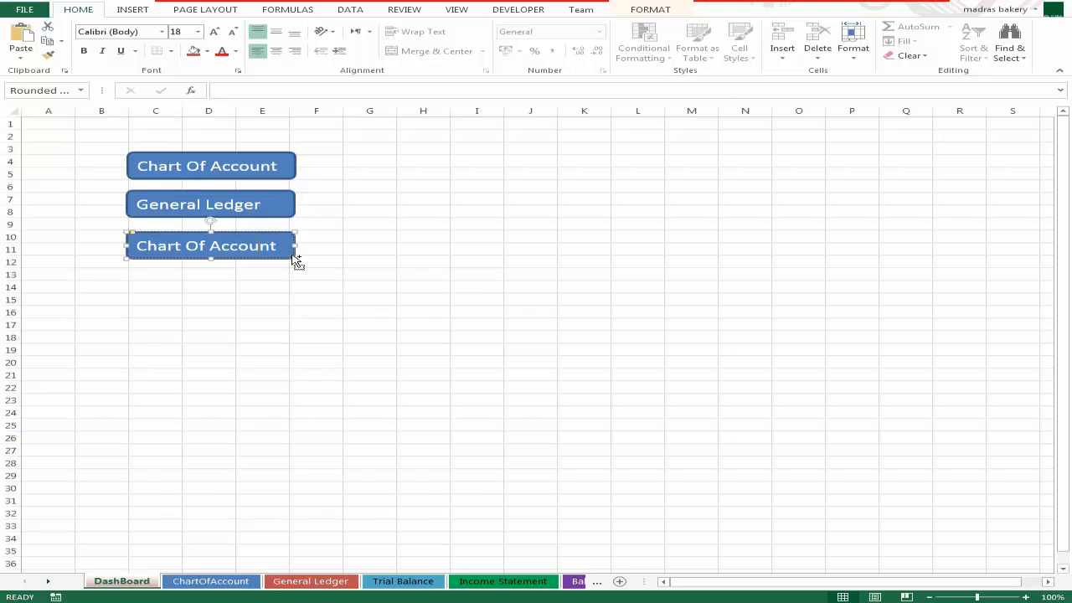
key(ctrl+a)
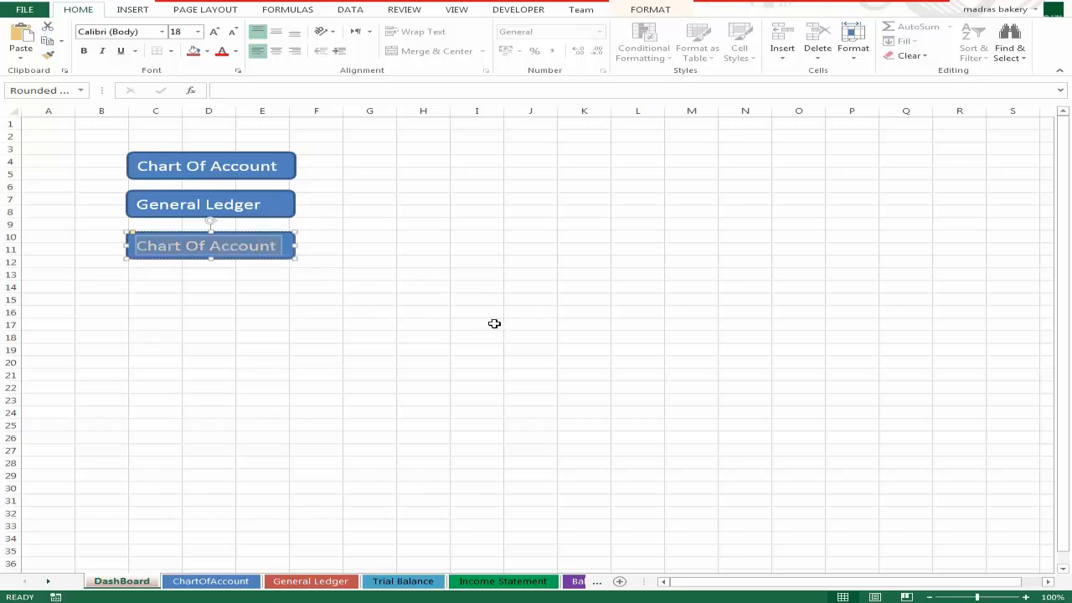
text(Trial Balance)
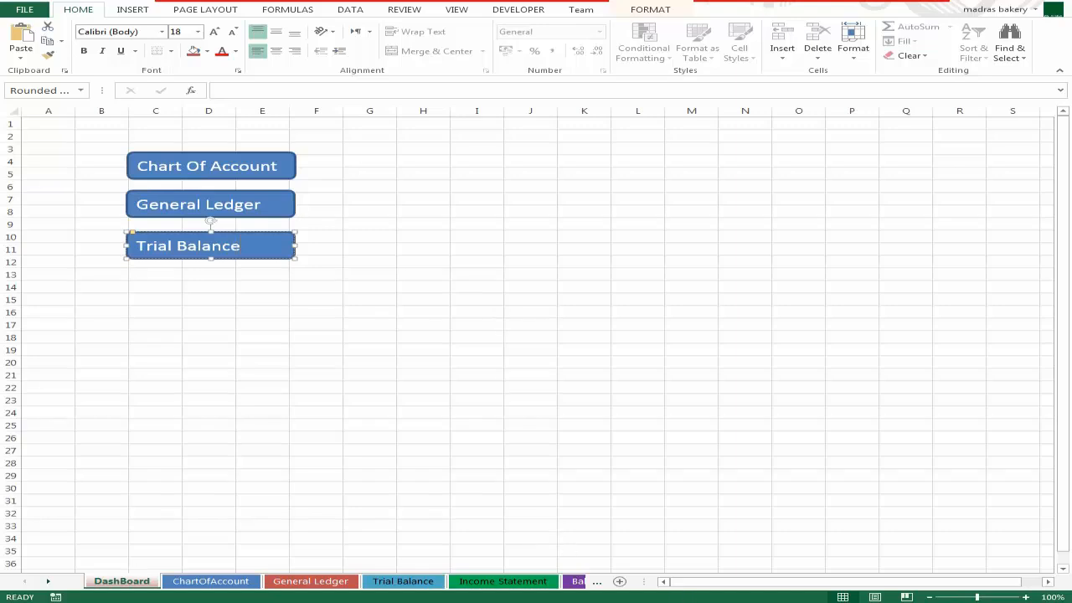
Center the label text on the Trial Balance, General Ledger and Chart Of Account buttons
click(212, 291)
click(235, 252)
key(ctrl+e)
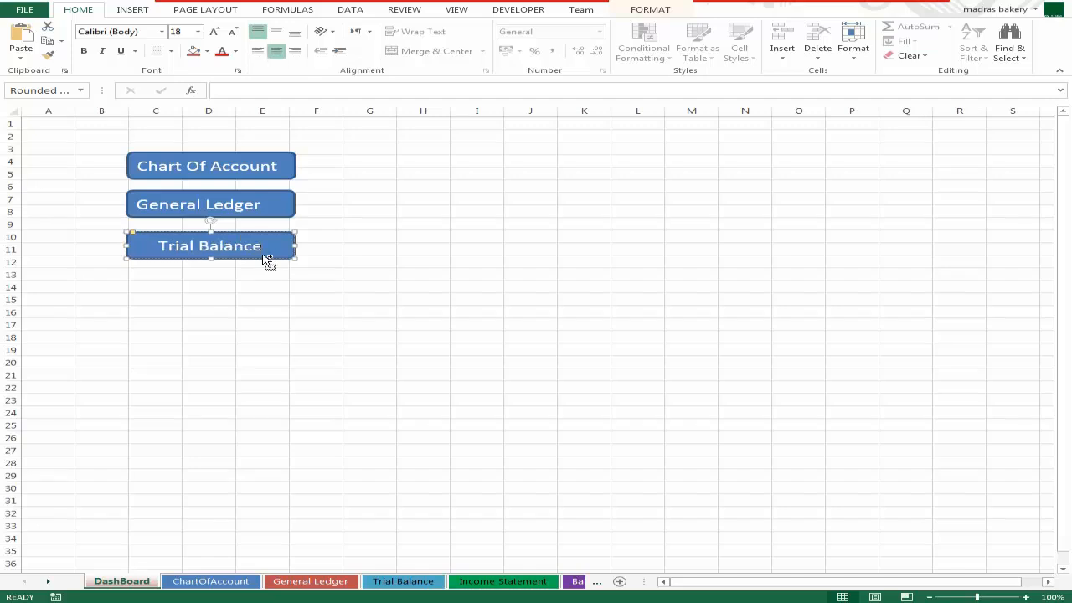
click(239, 204)
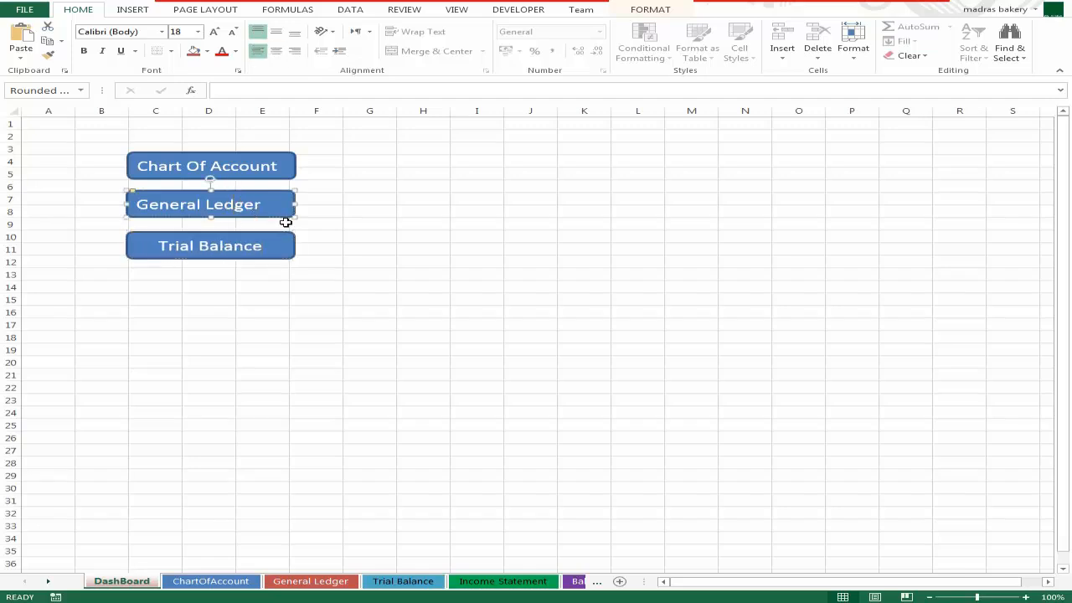
key(ctrl+e)
click(239, 165)
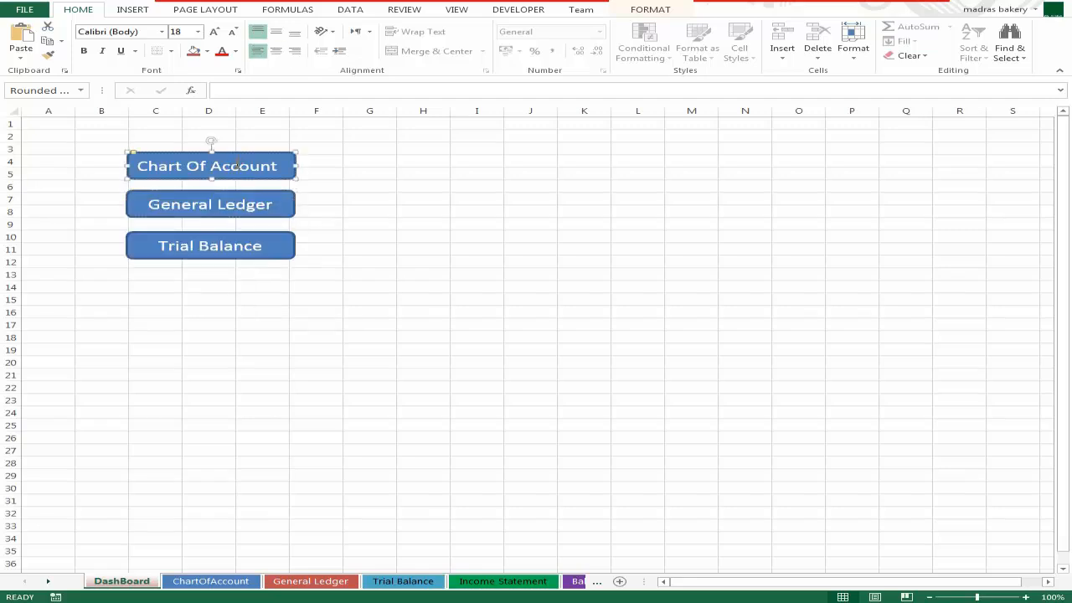
key(ctrl+e)
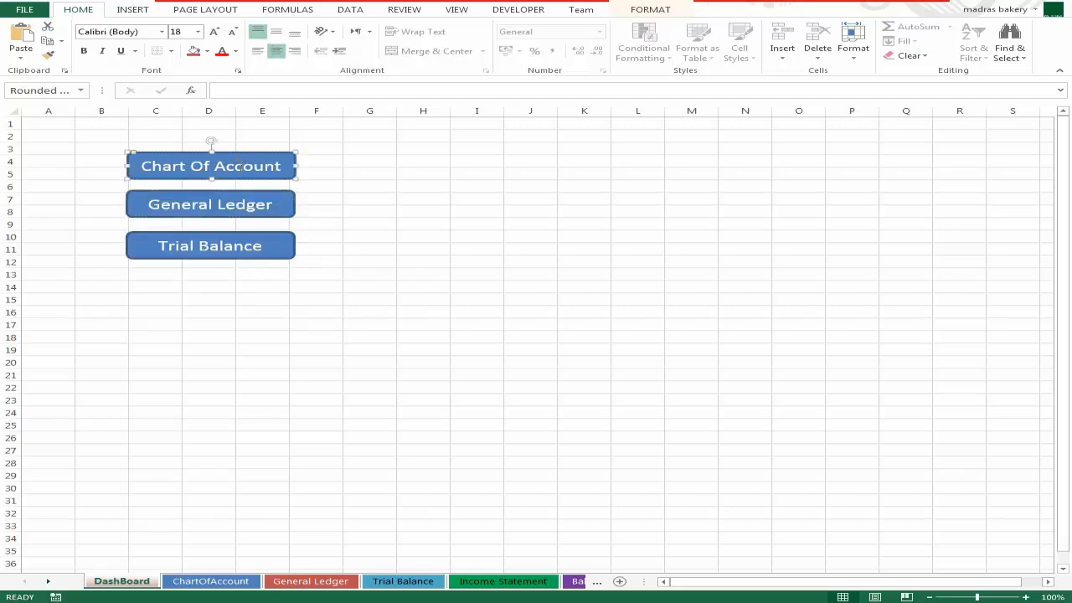
Duplicate the Trial Balance button, place the copy directly below it, and relabel the copy "Income Statement"
click(338, 298)
click(280, 248)
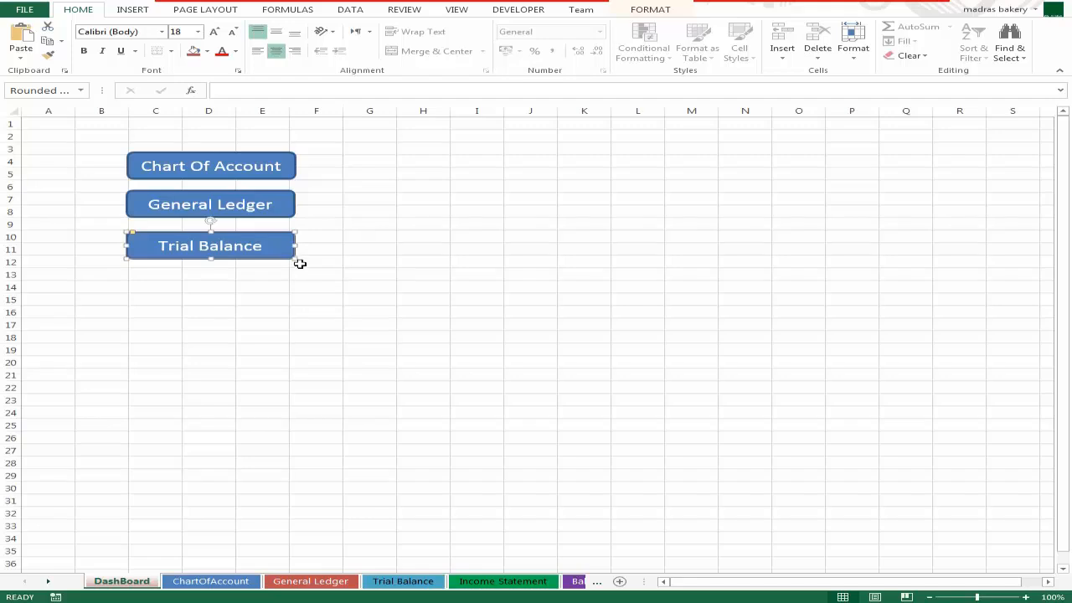
key(ctrl+d)
drag(280, 247, 268, 283)
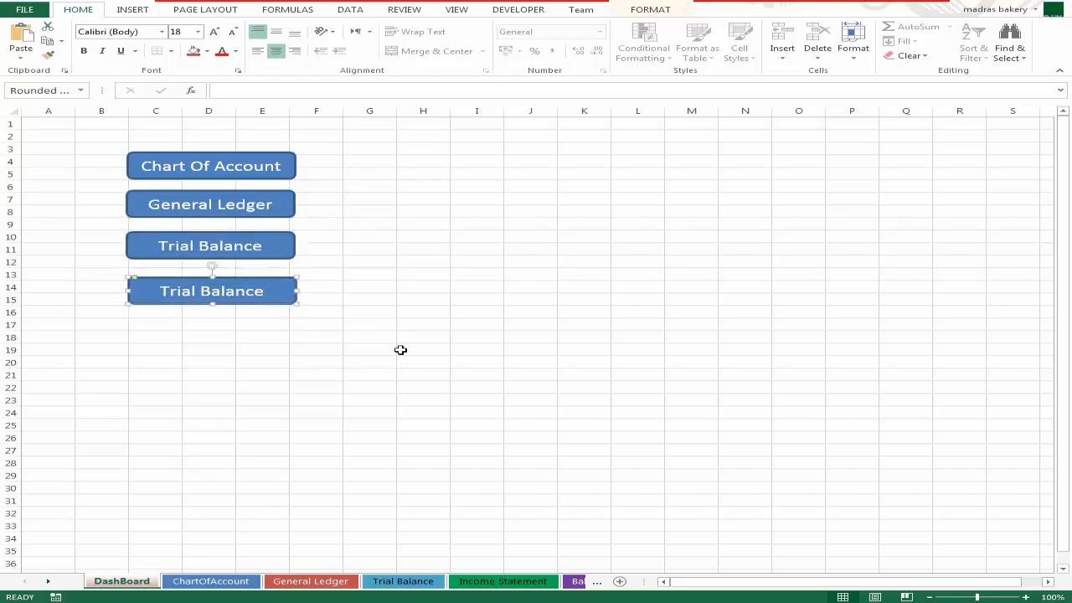
double_click(238, 295)
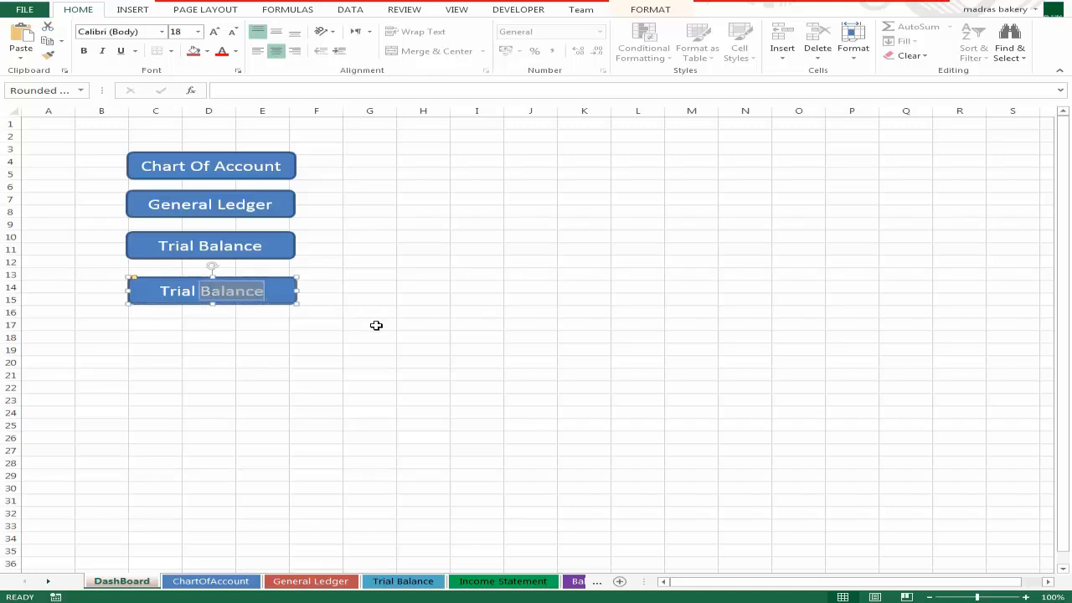
key(End)
key(BackSpace)
key(BackSpace)
key(BackSpace)
key(BackSpace)
key(BackSpace)
key(BackSpace)
key(BackSpace)
key(BackSpace)
key(BackSpace)
key(BackSpace)
key(BackSpace)
key(BackSpace)
key(BackSpace)
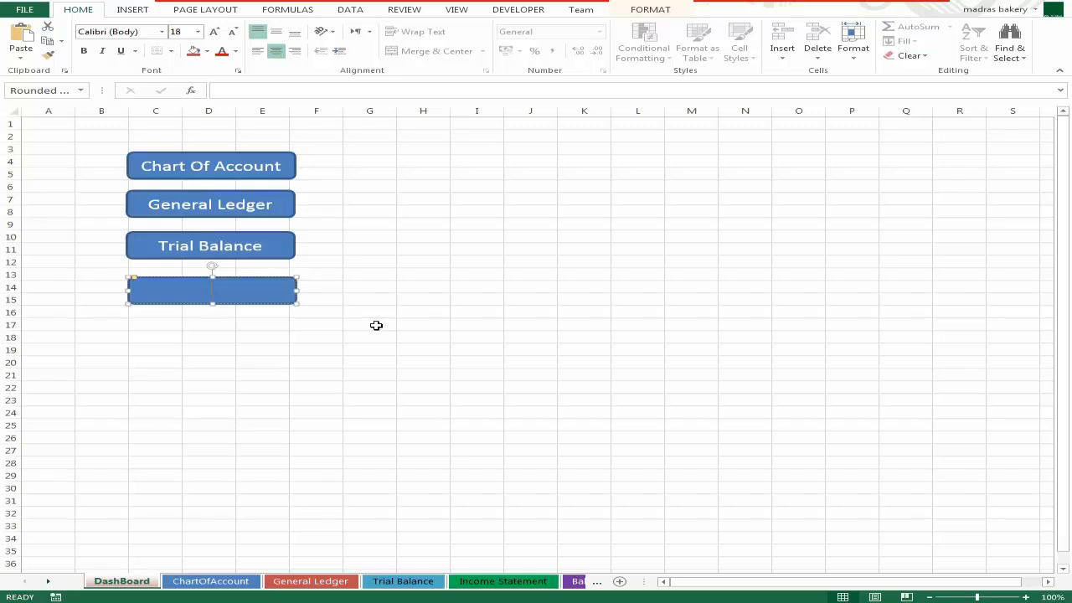
text(Income Statement)
Reduce the "Income Statement" label text to 16 pt
key(ctrl+a)
key(ctrl+shift+comma)
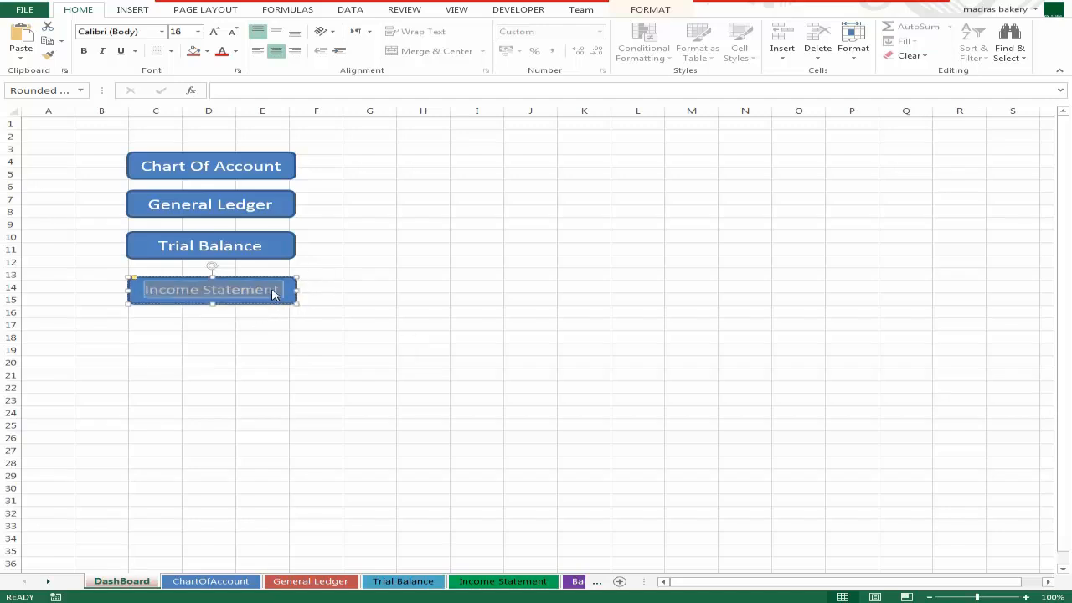
click(314, 323)
Paste another copy of the Trial Balance button, place it below Income Statement, and relabel it "Balance sheet"
click(231, 334)
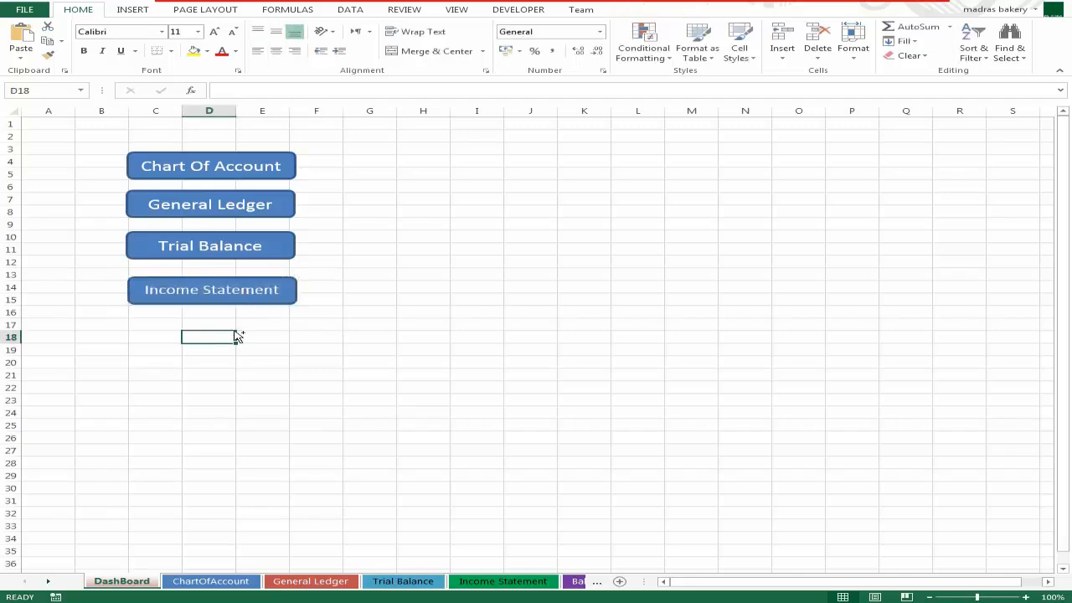
key(ctrl+v)
drag(324, 335, 269, 324)
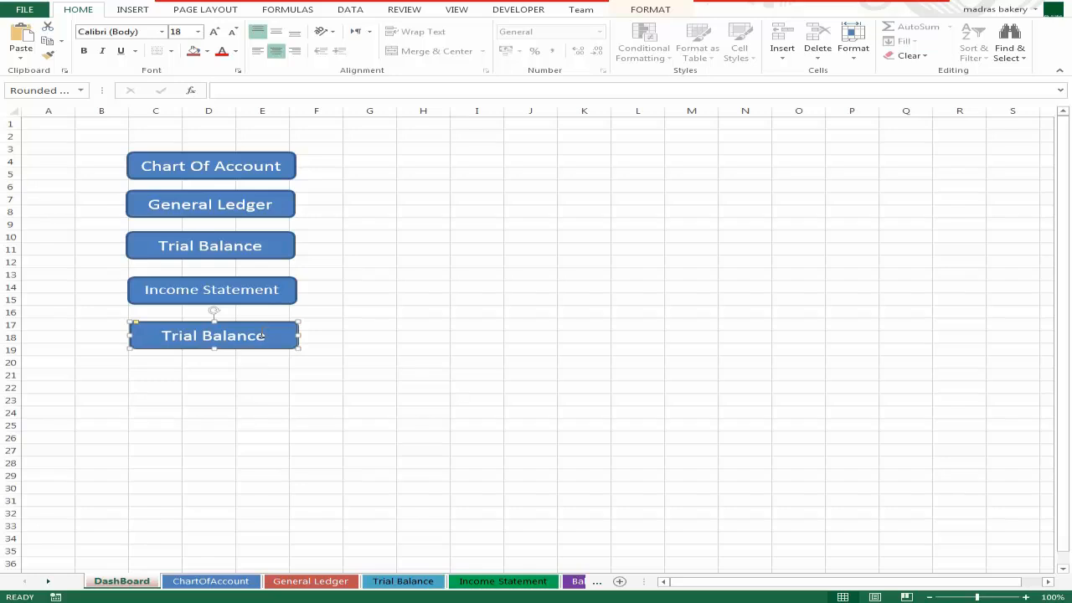
key(BackSpace)
key(BackSpace)
key(BackSpace)
key(BackSpace)
key(BackSpace)
key(BackSpace)
key(BackSpace)
key(BackSpace)
key(BackSpace)
key(BackSpace)
key(BackSpace)
key(BackSpace)
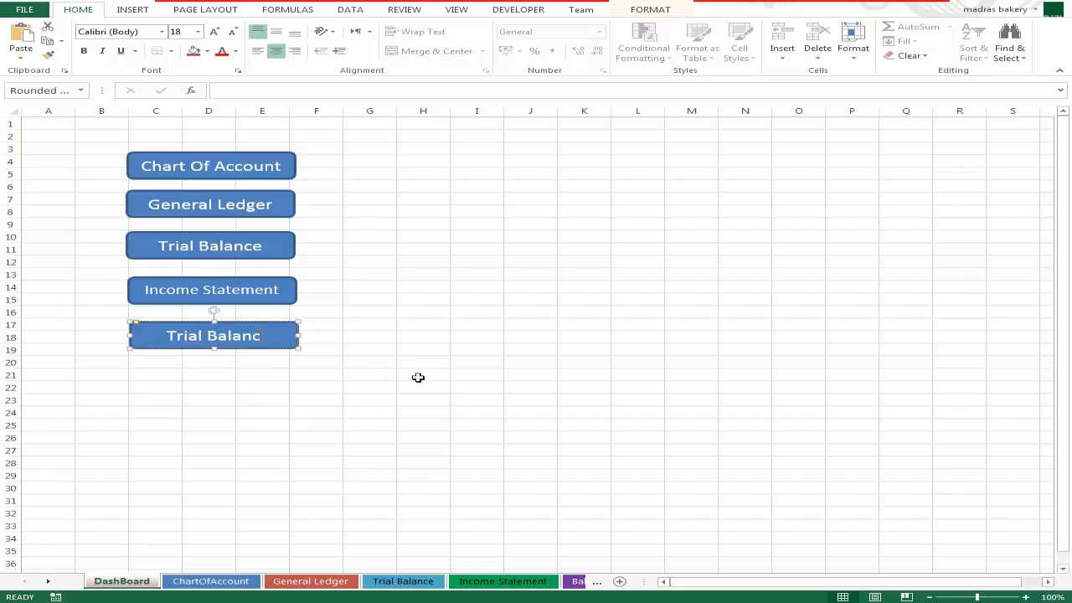
text(Balance sheet)
click(377, 361)
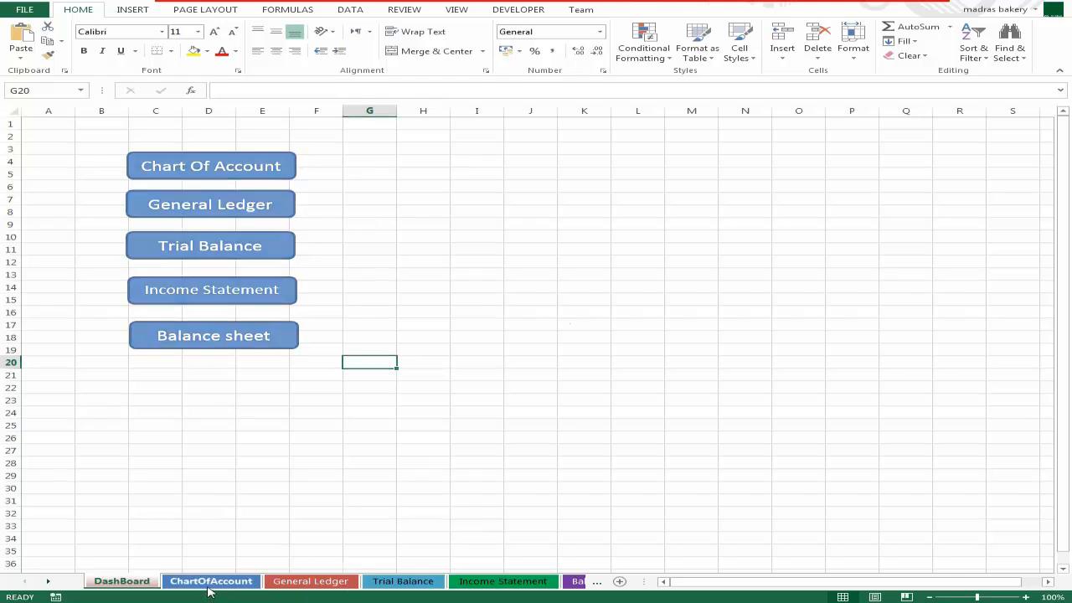
Look through the sheets from ChartOfAccount to Balance Sheet, and return to the DashBoard sheet
click(211, 581)
click(309, 581)
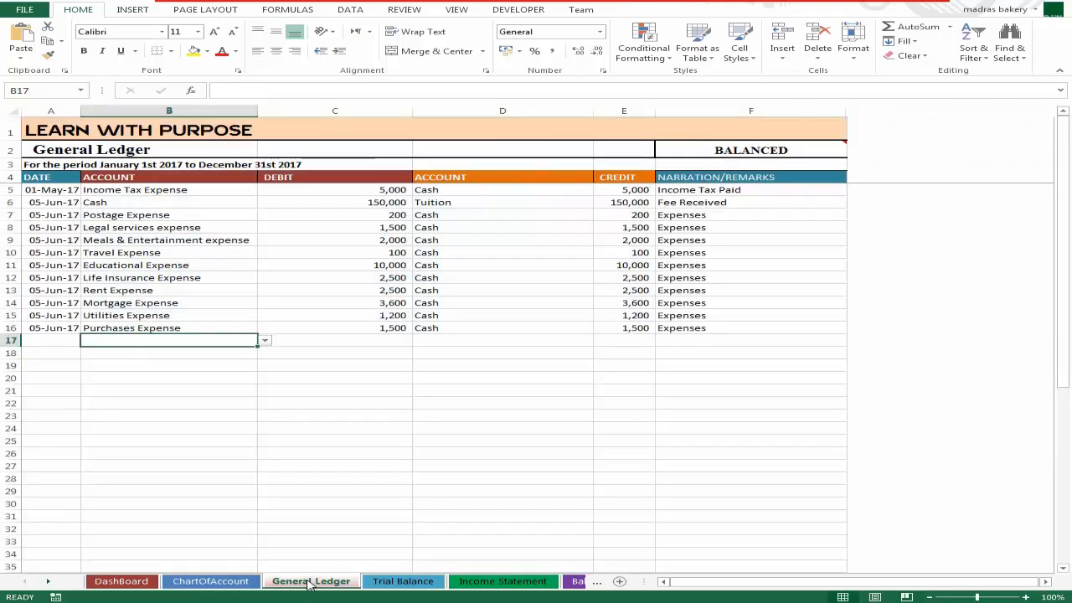
click(390, 584)
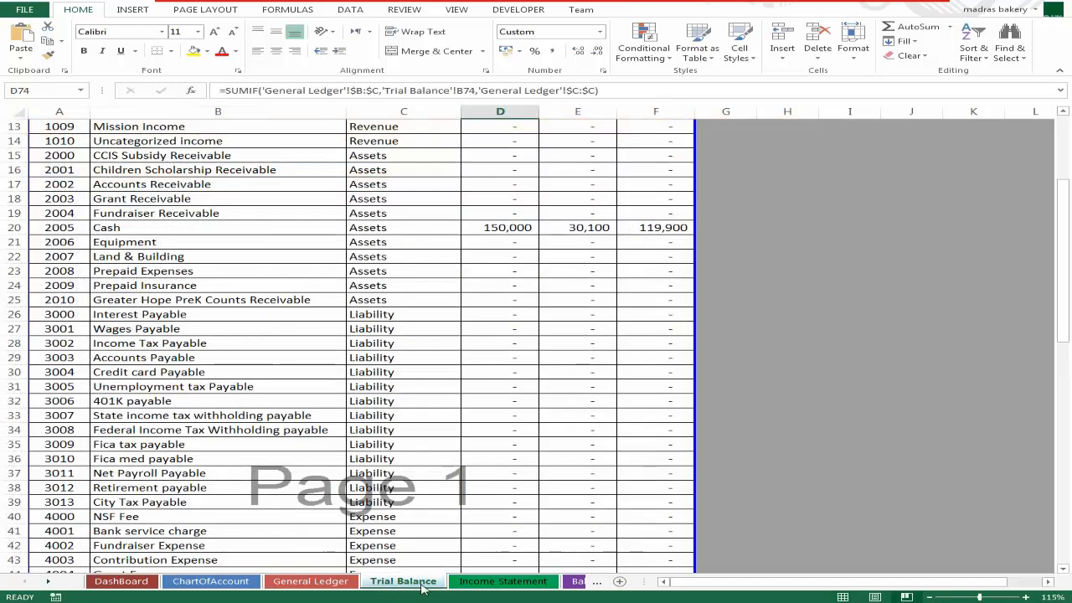
click(543, 584)
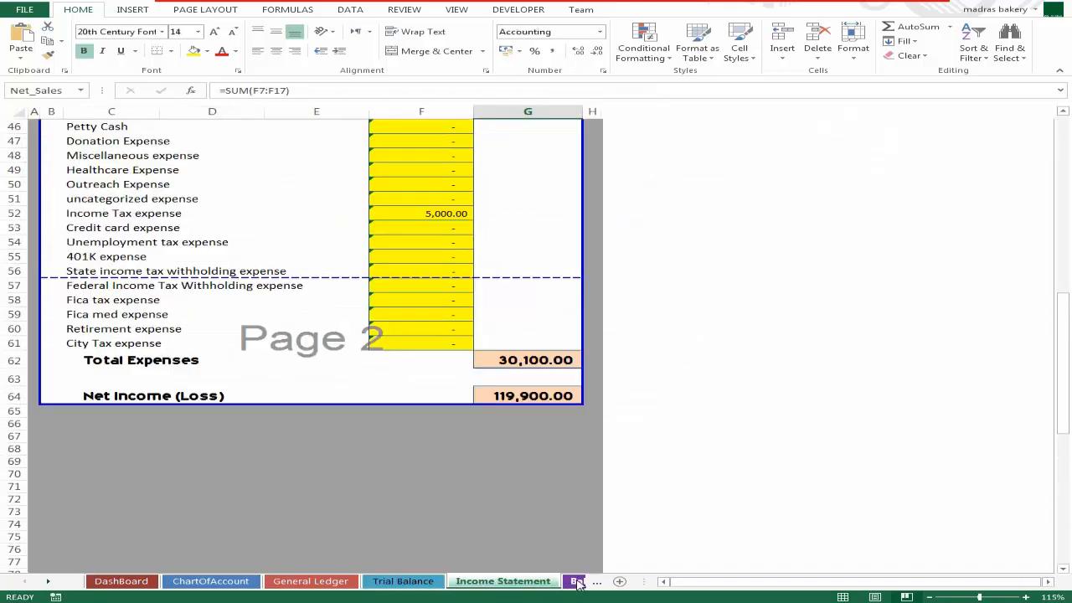
click(578, 581)
click(135, 581)
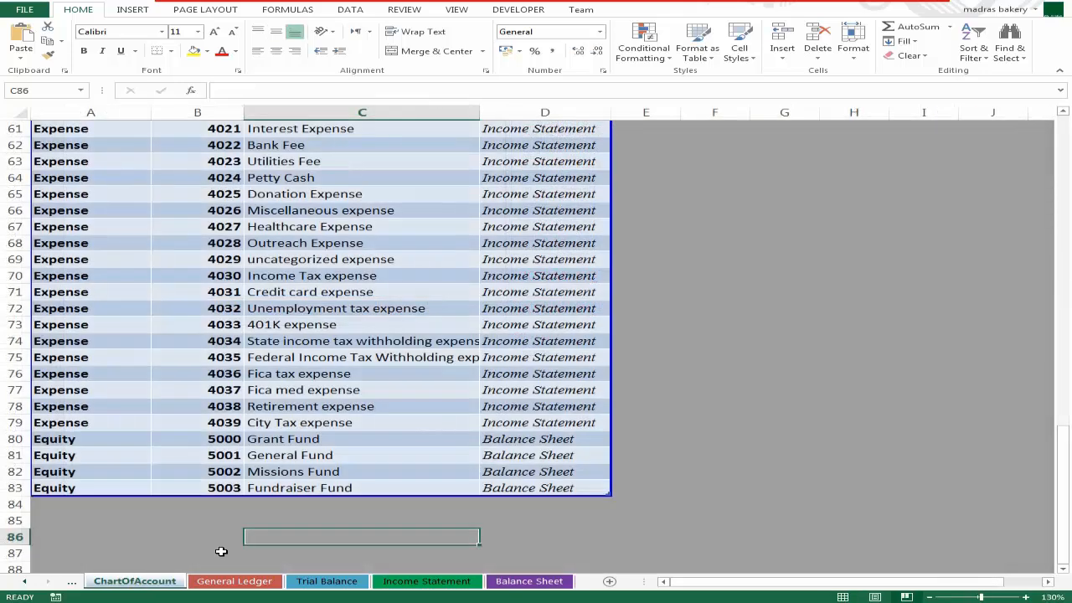
key(ctrl+Page_Up)
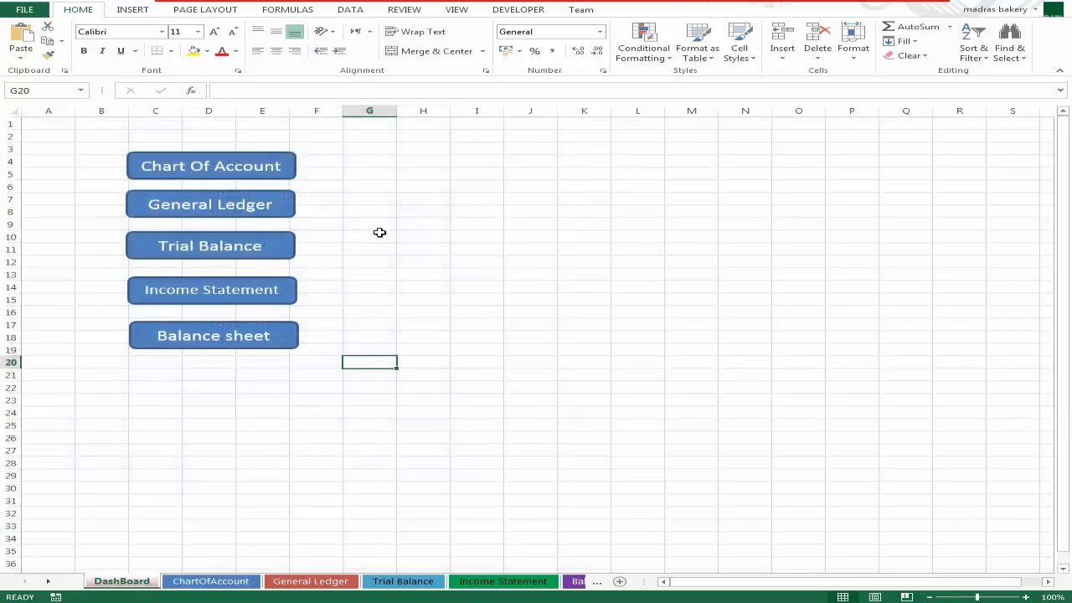
Even out the button spacing by nudging General Ledger slightly down and Balance sheet and Income Statement slightly up
ctrl+click(293, 206)
key(Down)
key(Down)
key(Down)
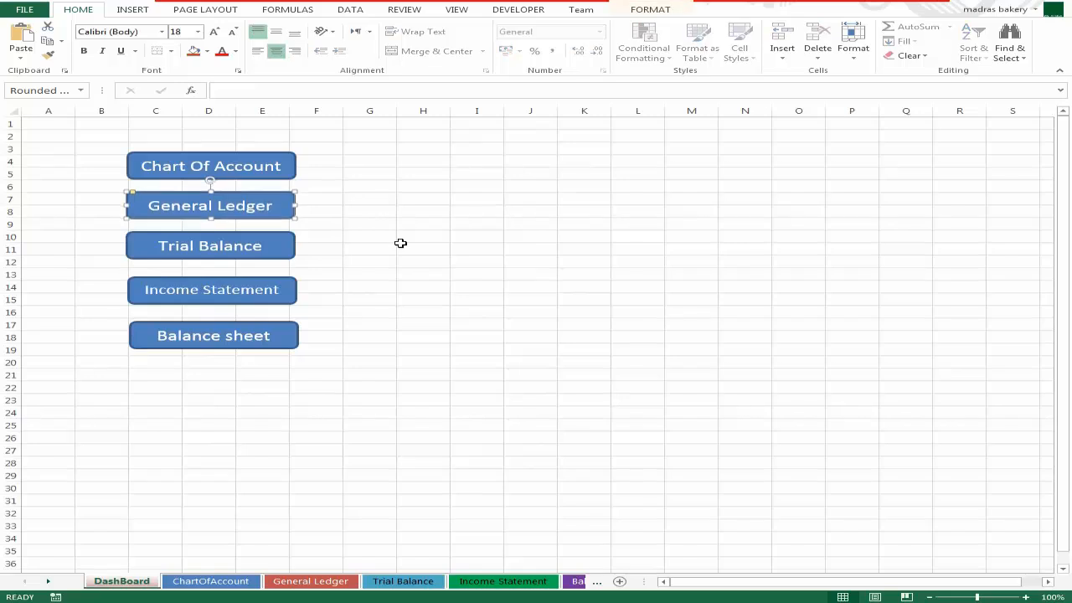
ctrl+click(292, 334)
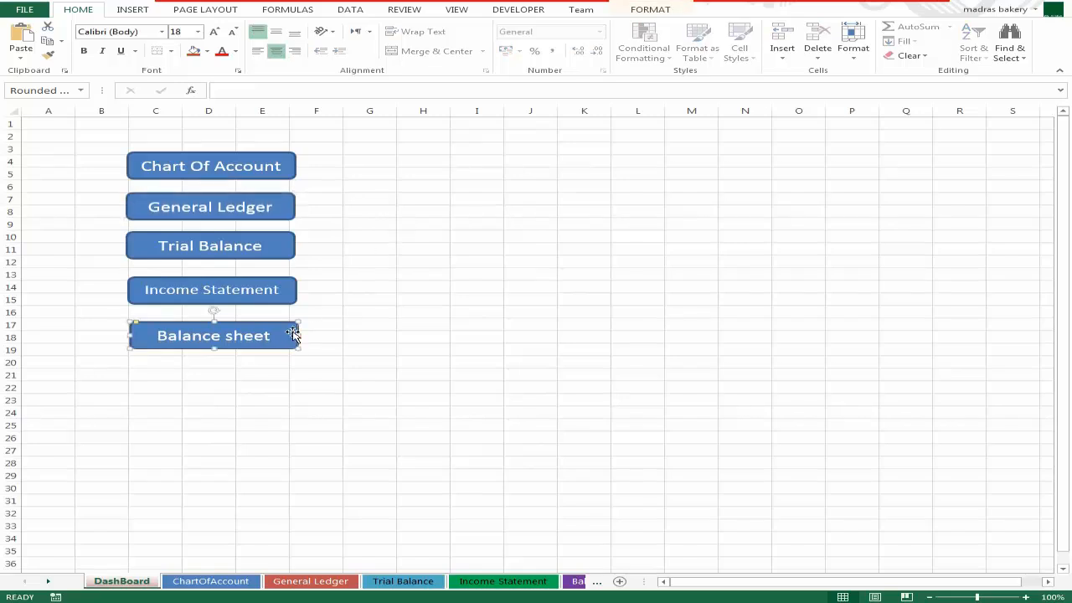
key(Up)
key(Up)
key(Up)
key(Up)
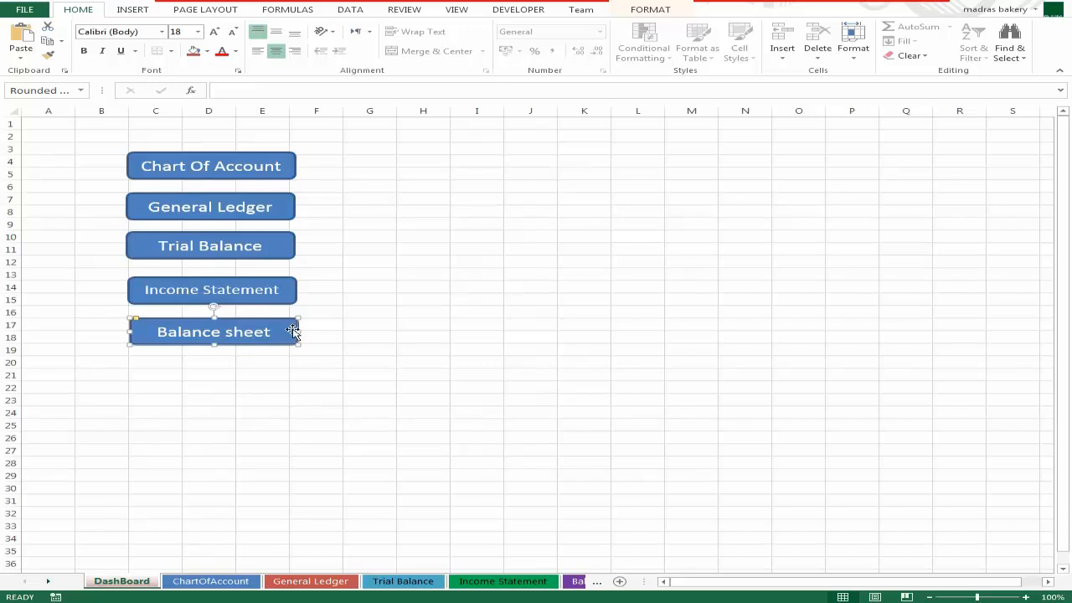
ctrl+click(279, 280)
key(Up)
key(Up)
key(Up)
key(Up)
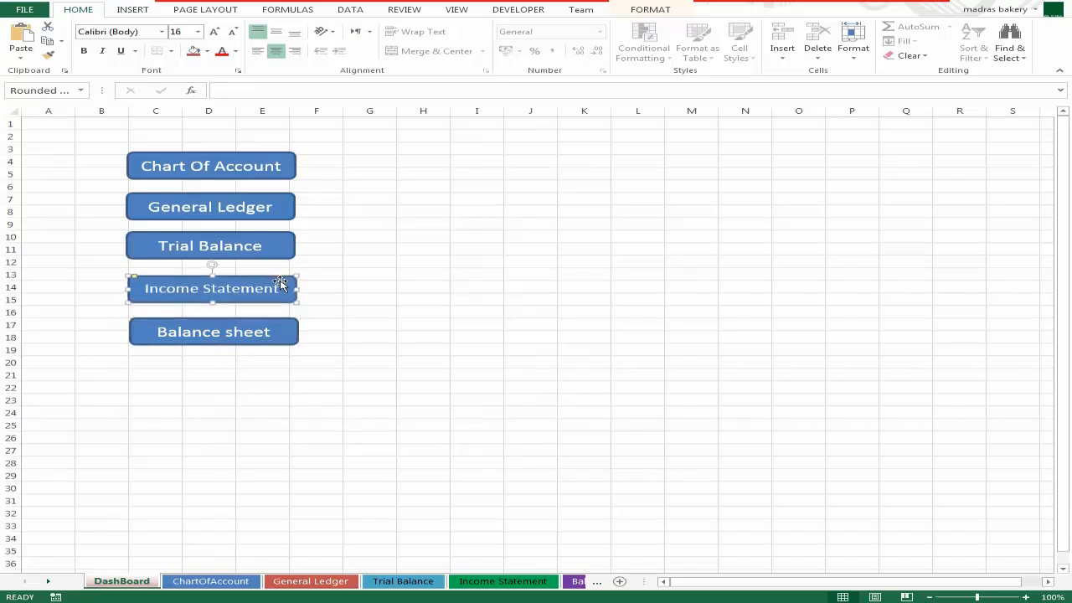
key(Down)
key(Down)
click(369, 245)
Insert the "master" logo picture from the channel logo folder at cell G4
click(375, 167)
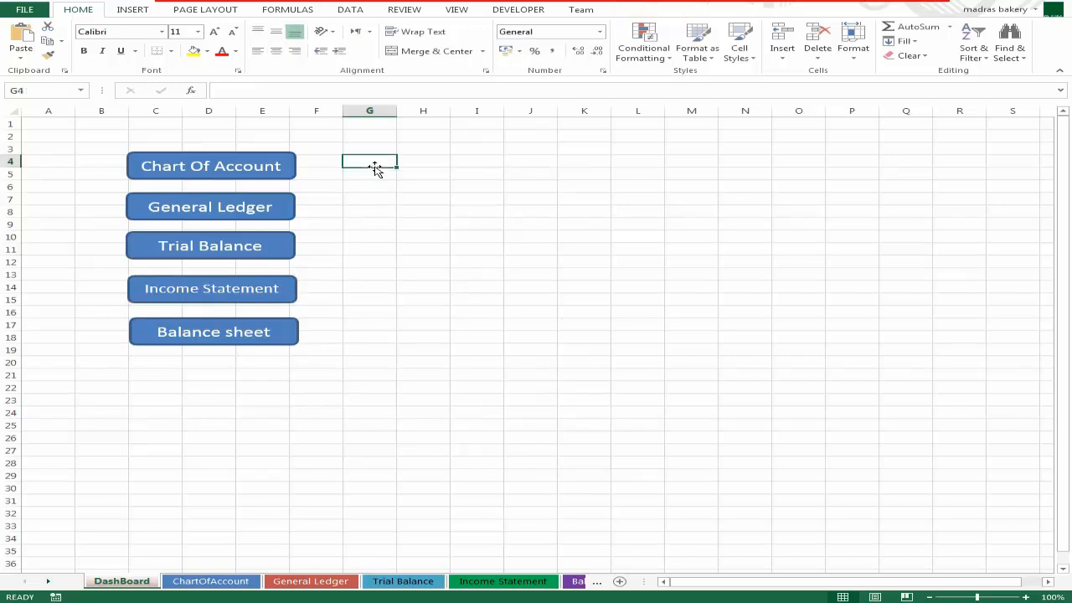
click(134, 13)
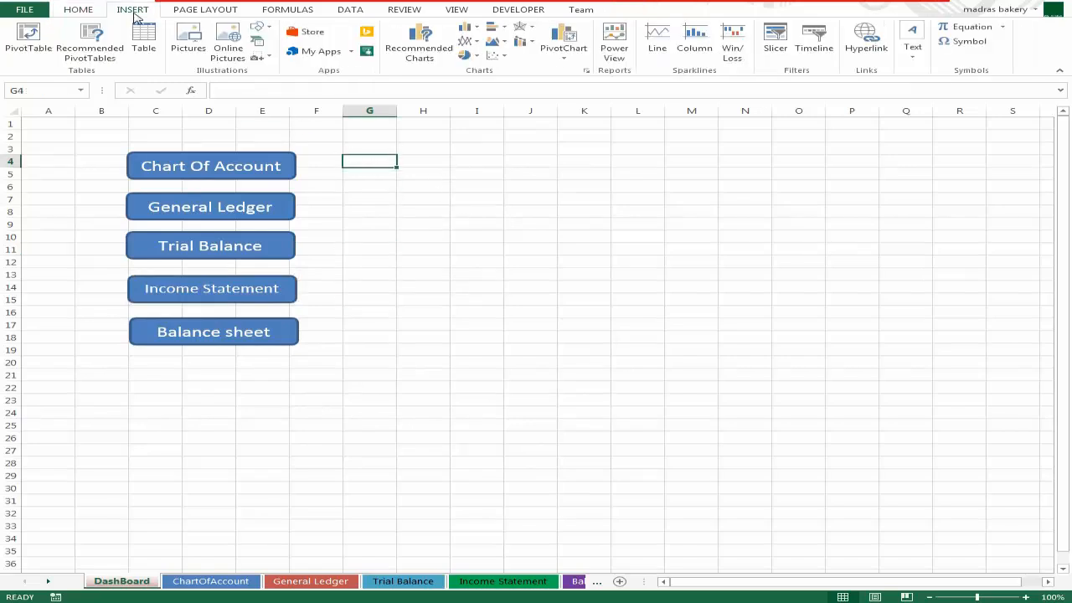
click(189, 38)
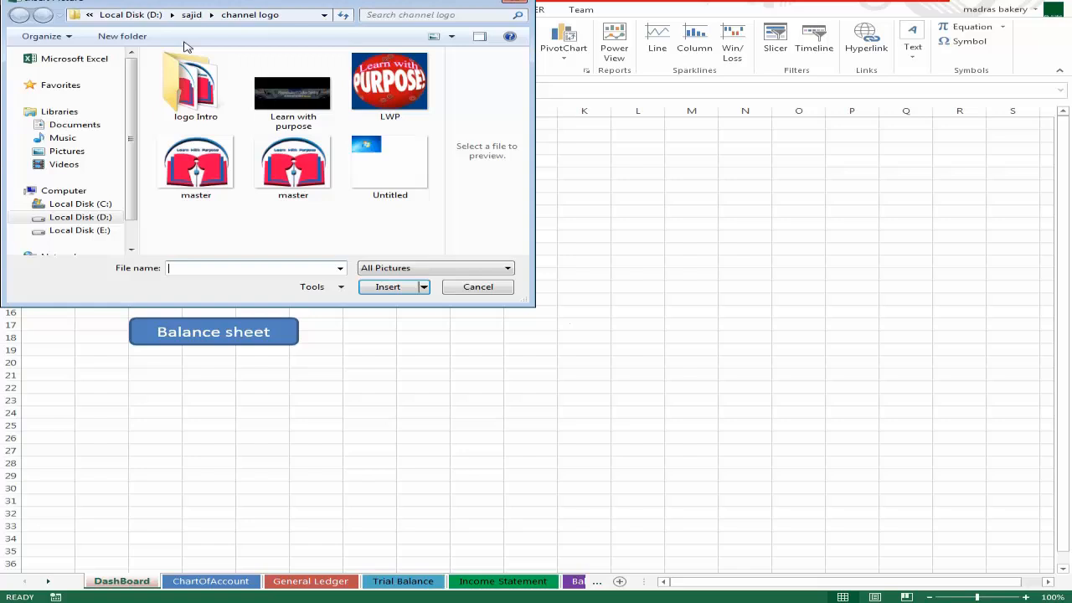
click(330, 191)
click(388, 286)
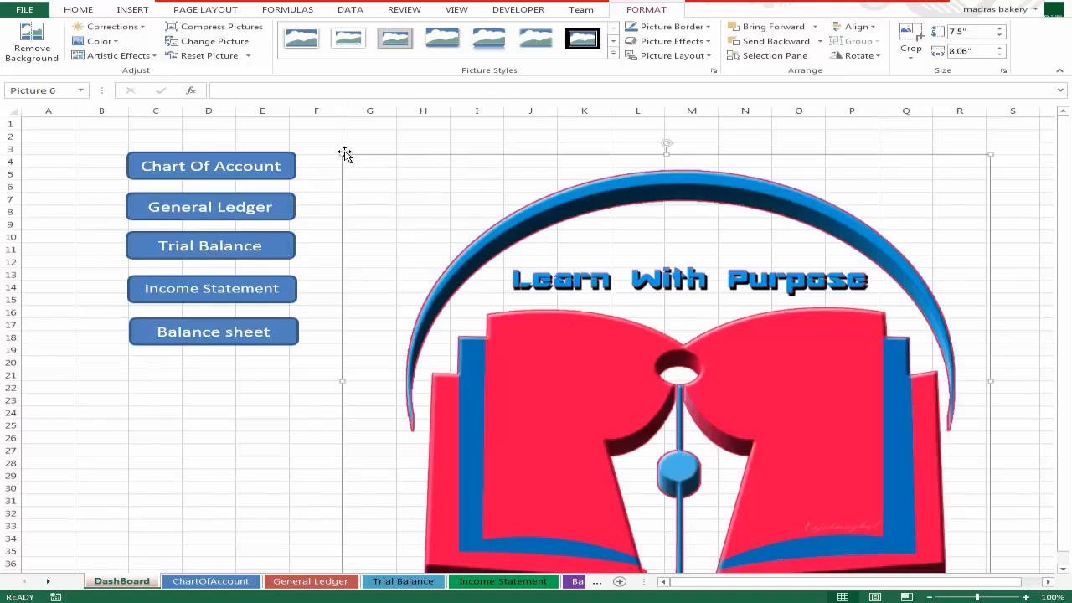
Shrink the logo to about 1.12" high and 1.2" wide and place it near the sheet's upper edge around columns H and I
drag(343, 155, 823, 491)
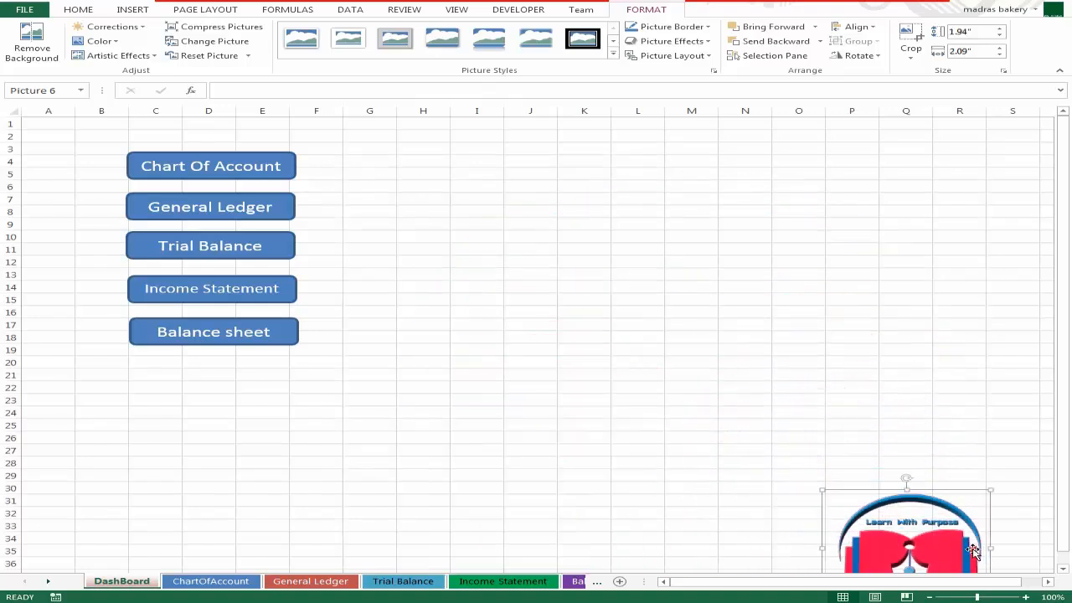
drag(972, 549, 513, 168)
drag(553, 237, 457, 174)
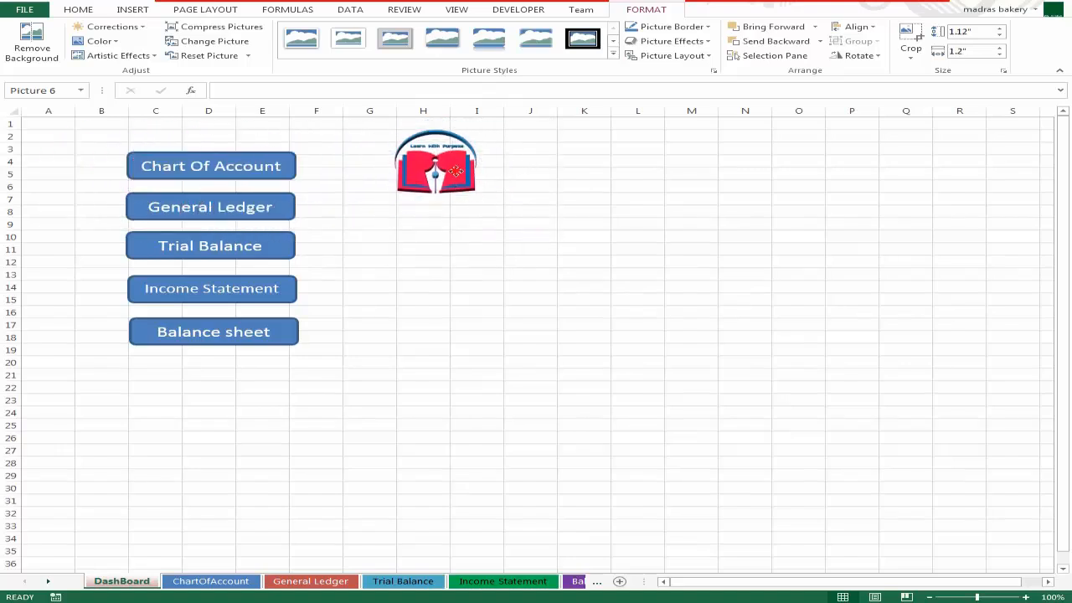
Insert the "accounting1" picture from the Sample Pictures folder at cell K9
click(573, 228)
click(138, 10)
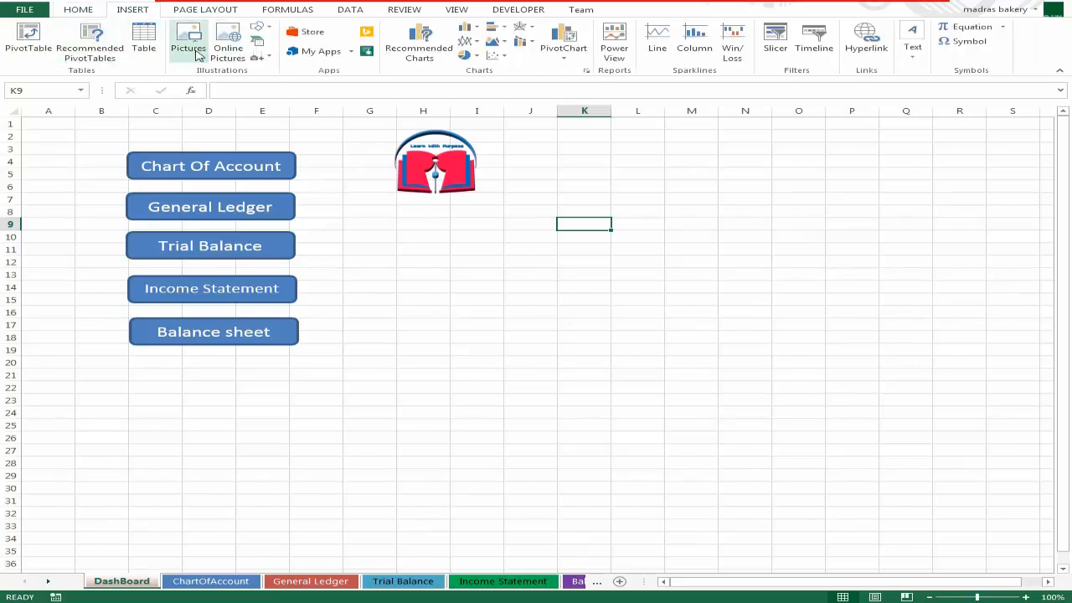
click(189, 49)
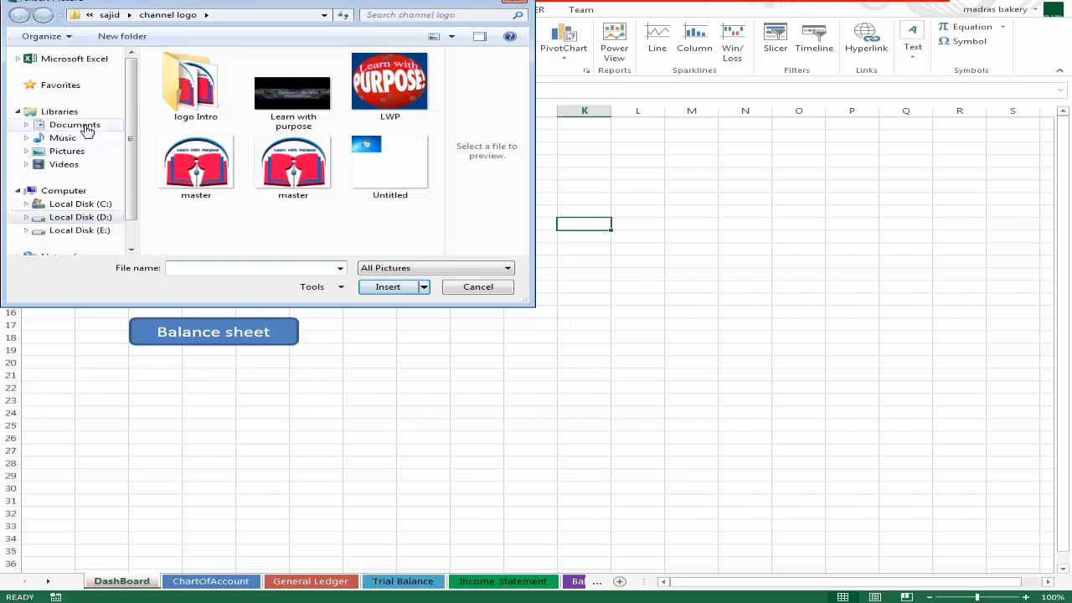
click(88, 152)
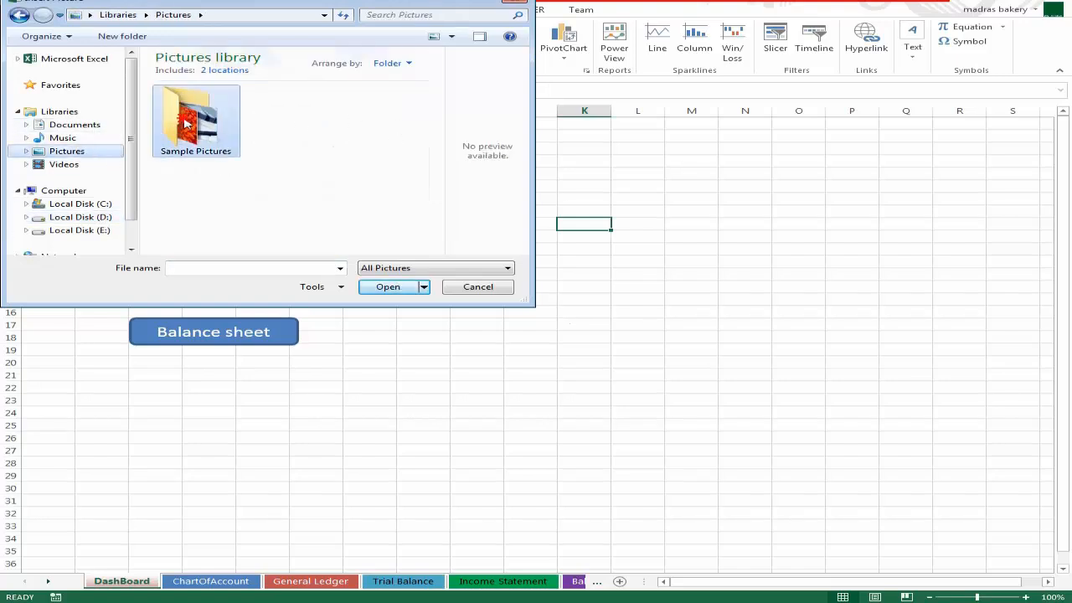
double_click(186, 124)
click(189, 121)
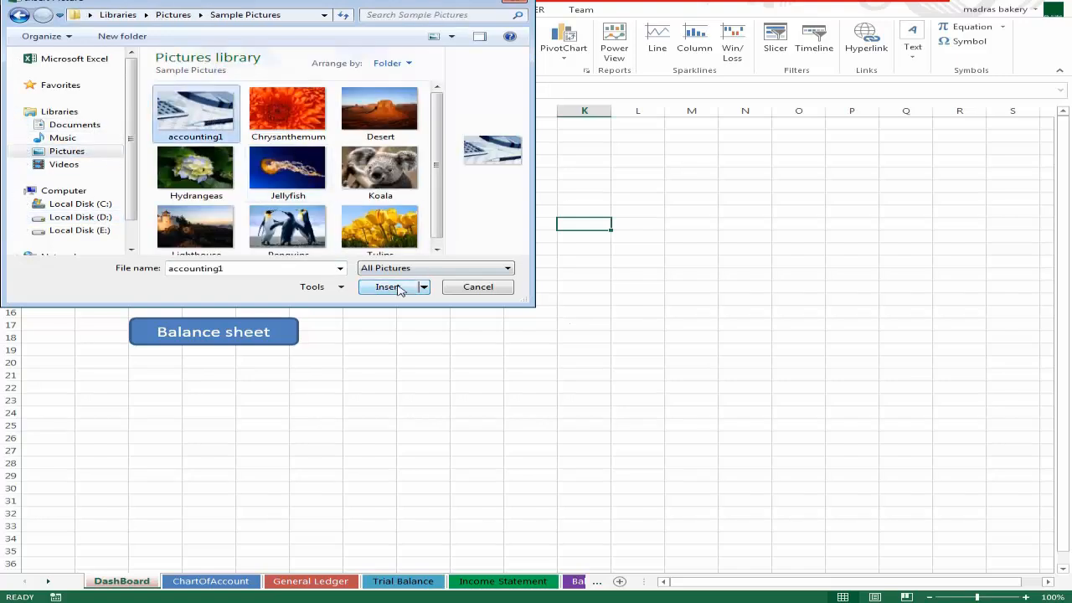
click(388, 288)
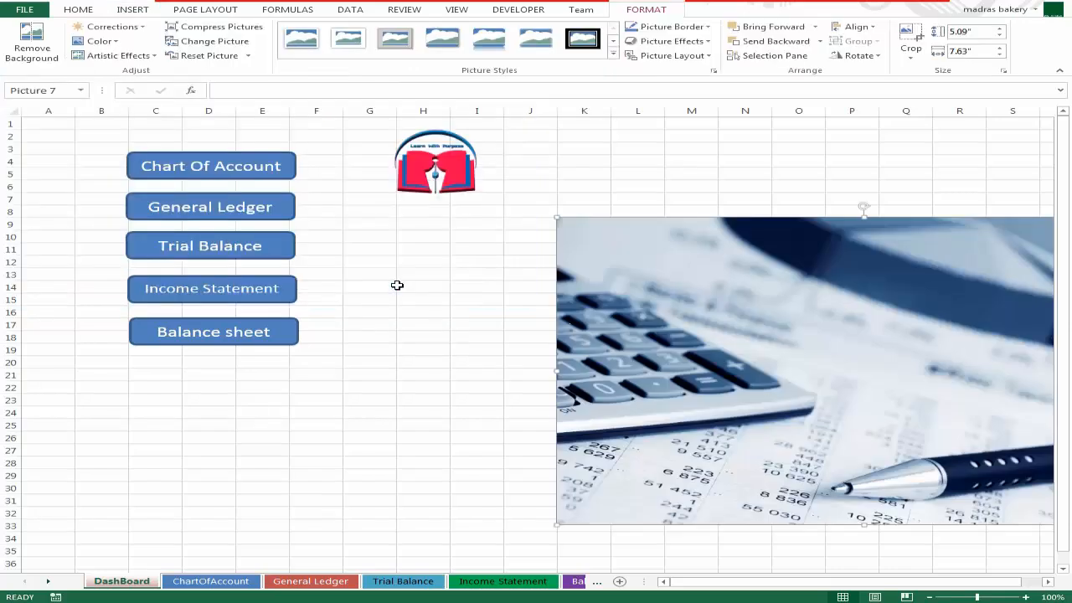
Position the accounting picture from cell A1, enlarge it to about 5.56" high and 8.34" wide, and switch the sheet to Page Break Preview
drag(847, 316, 311, 208)
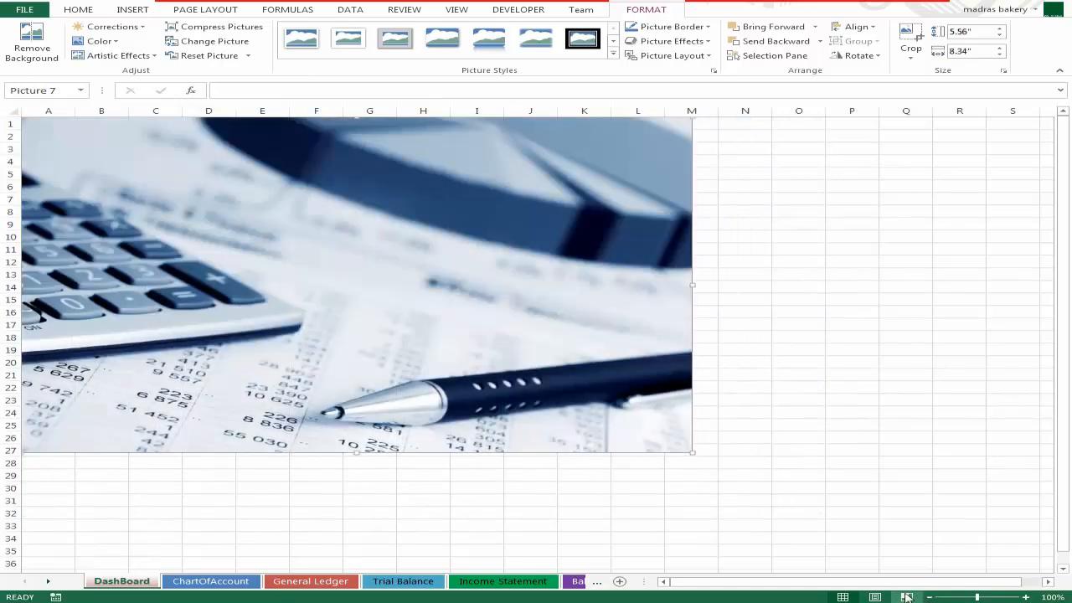
click(906, 597)
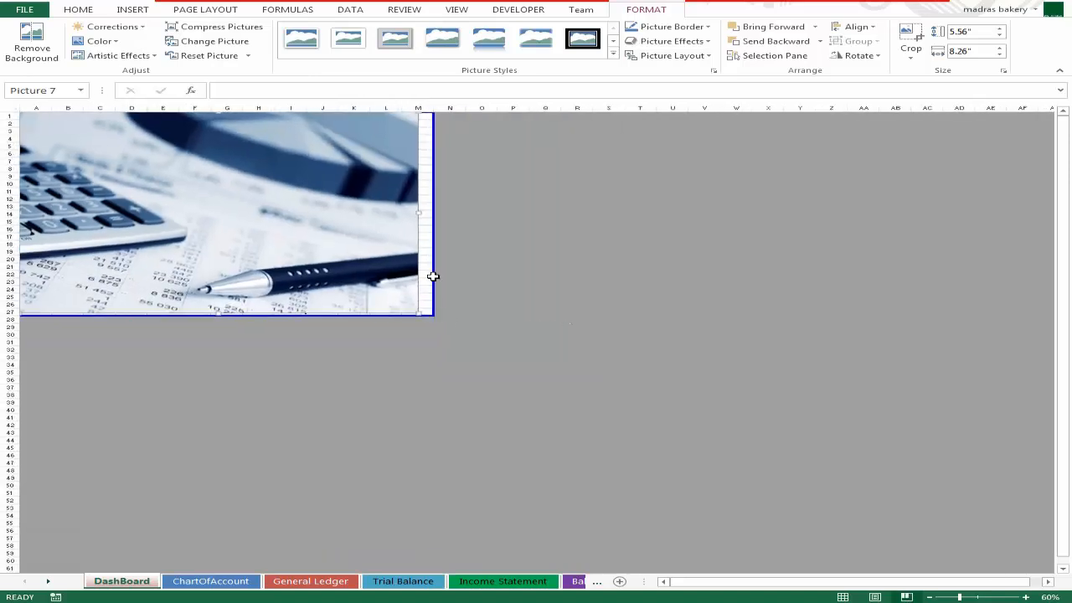
Try to pull the vertical page break in to the background picture's edge and turn off the sheet's gridlines
key(Escape)
mouse_move(433, 276)
mouse_down()
mouse_move(412, 278)
mouse_move(427, 281)
mouse_up()
click(530, 297)
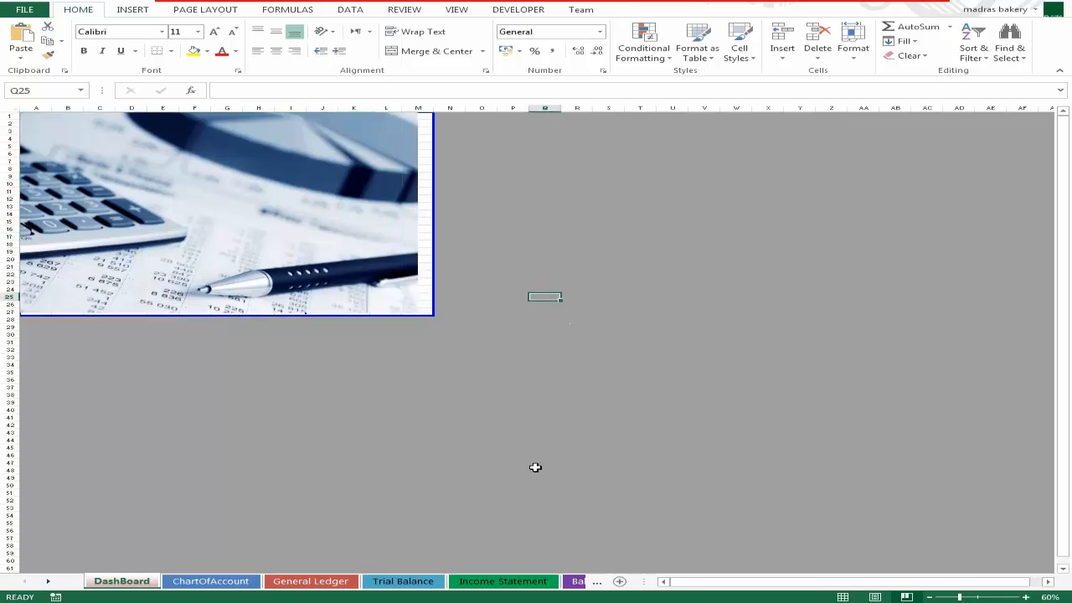
scroll(644, 371, up, 4)
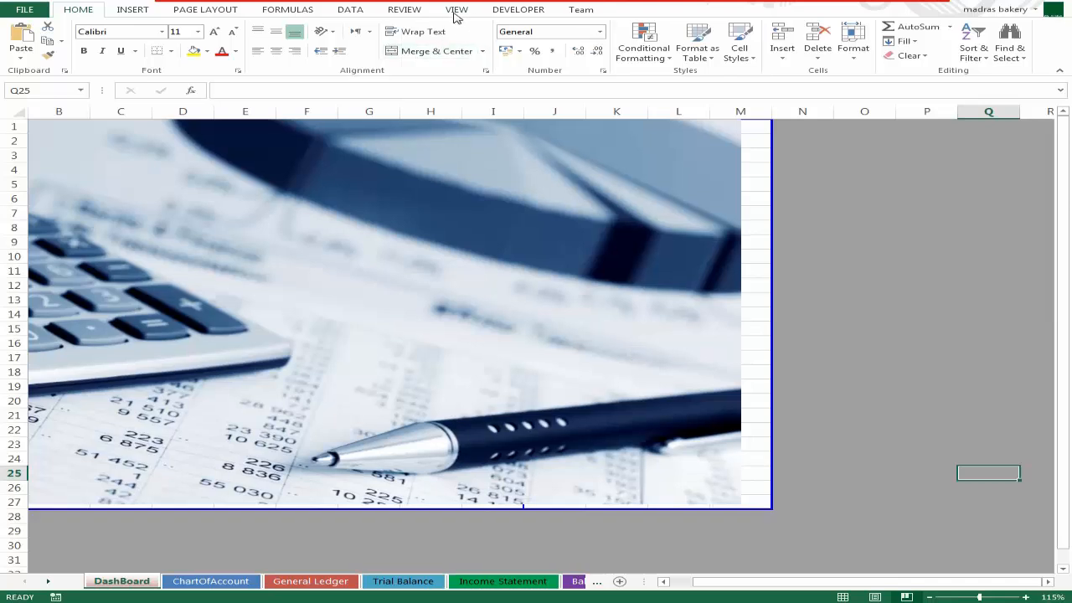
click(456, 11)
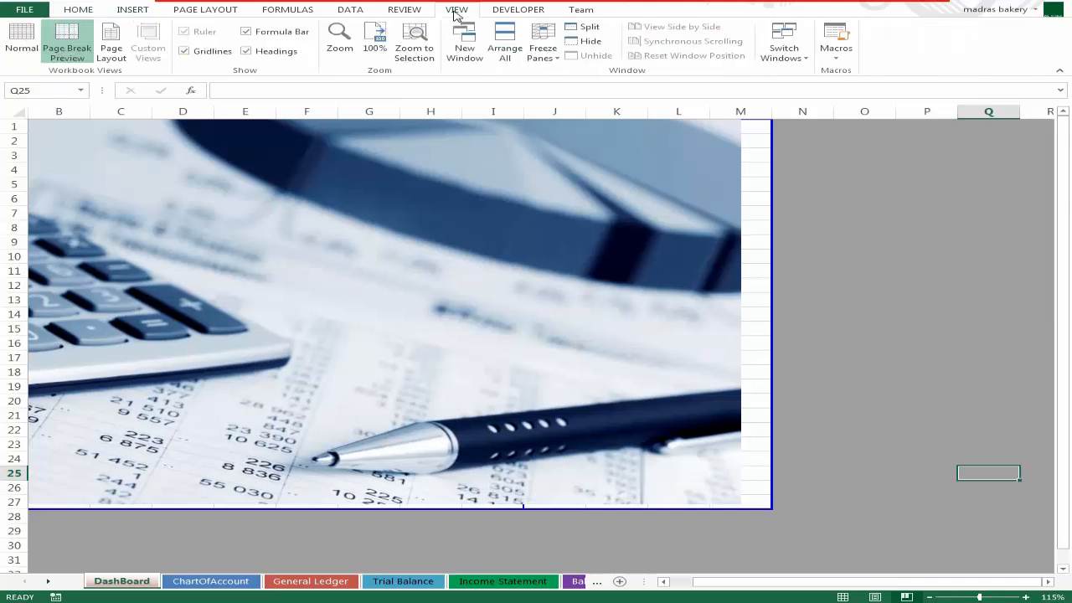
click(198, 51)
Send the accounting picture to the back, behind the buttons and the logo
click(603, 245)
right_click(603, 245)
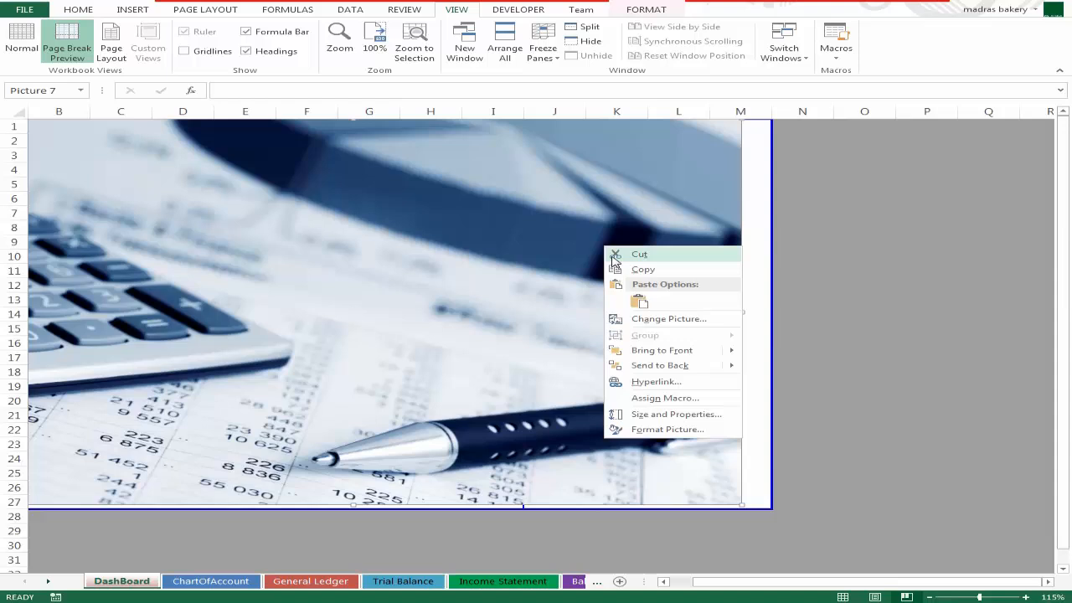
click(692, 367)
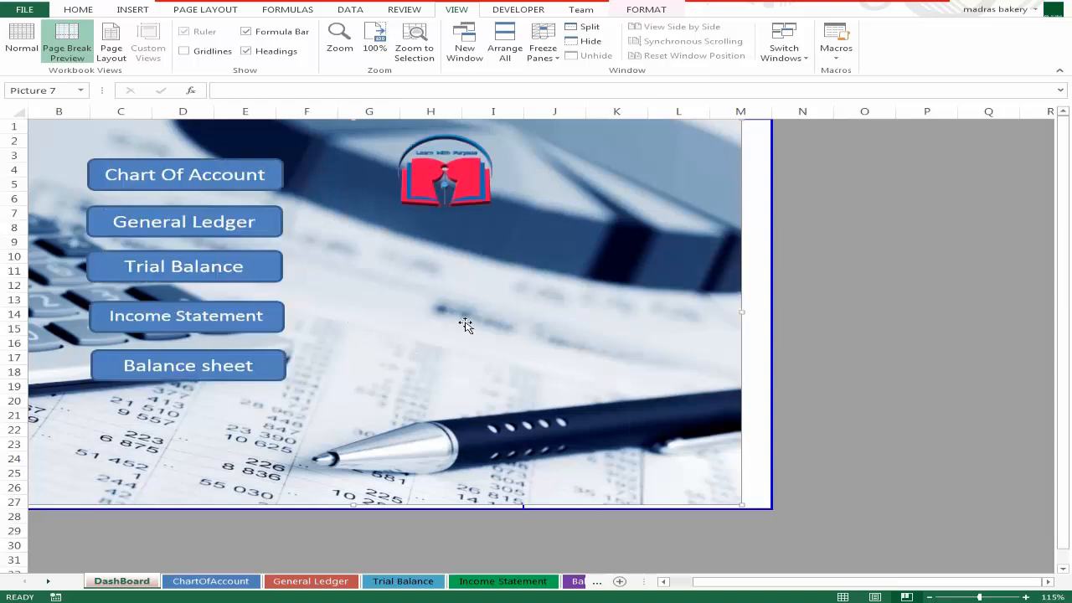
Widen the background picture to about 8.72" so it ends with column M, and move the vertical page break to that edge
drag(746, 314, 772, 312)
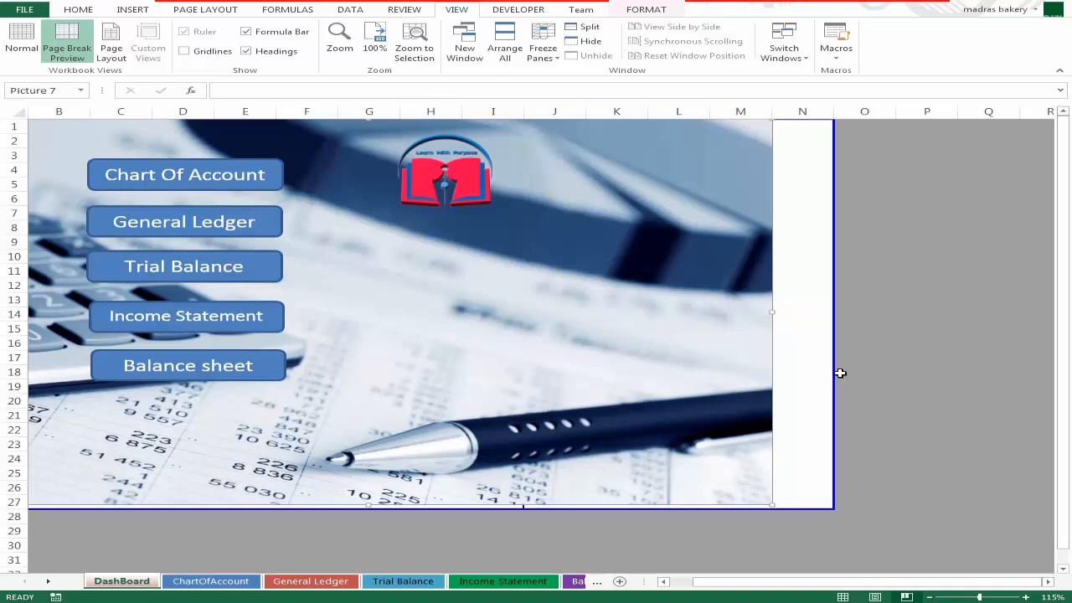
key(Escape)
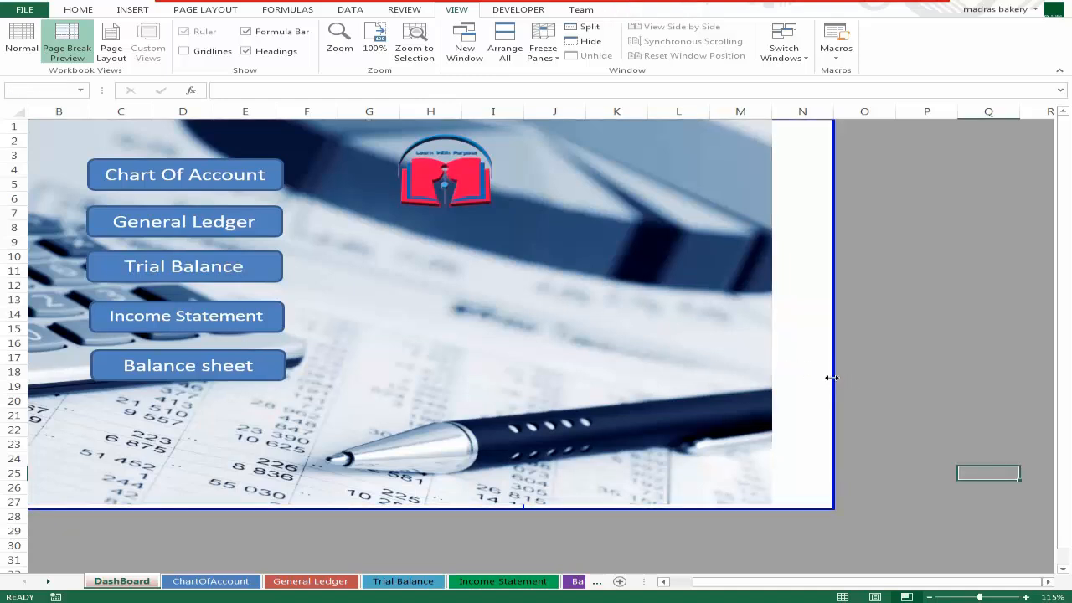
drag(831, 377, 771, 378)
click(847, 390)
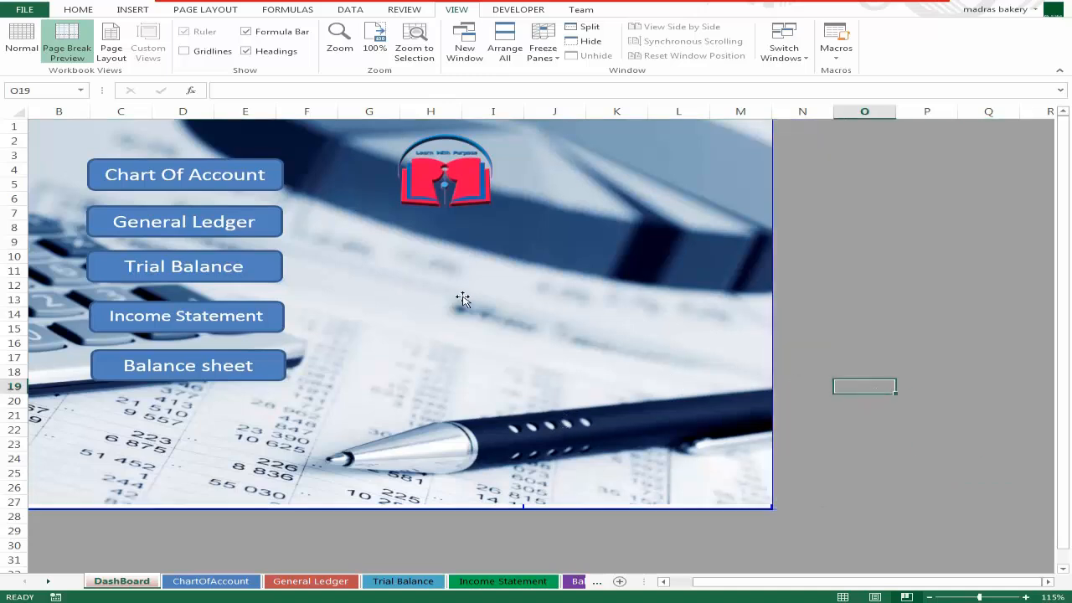
Move the logo near the sheet's upper edge around columns L and M
click(488, 247)
drag(467, 175, 726, 169)
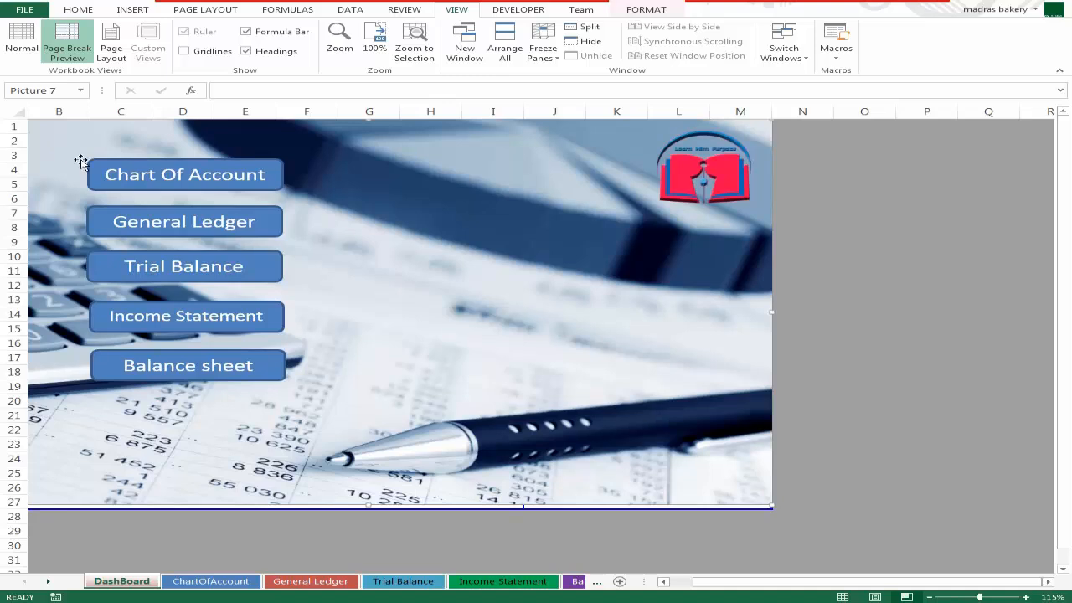
Move the five sheet buttons together to around columns H to K and place the logo near the upper edge around columns B and C
ctrl+click(239, 185)
ctrl+click(261, 220)
ctrl+click(276, 276)
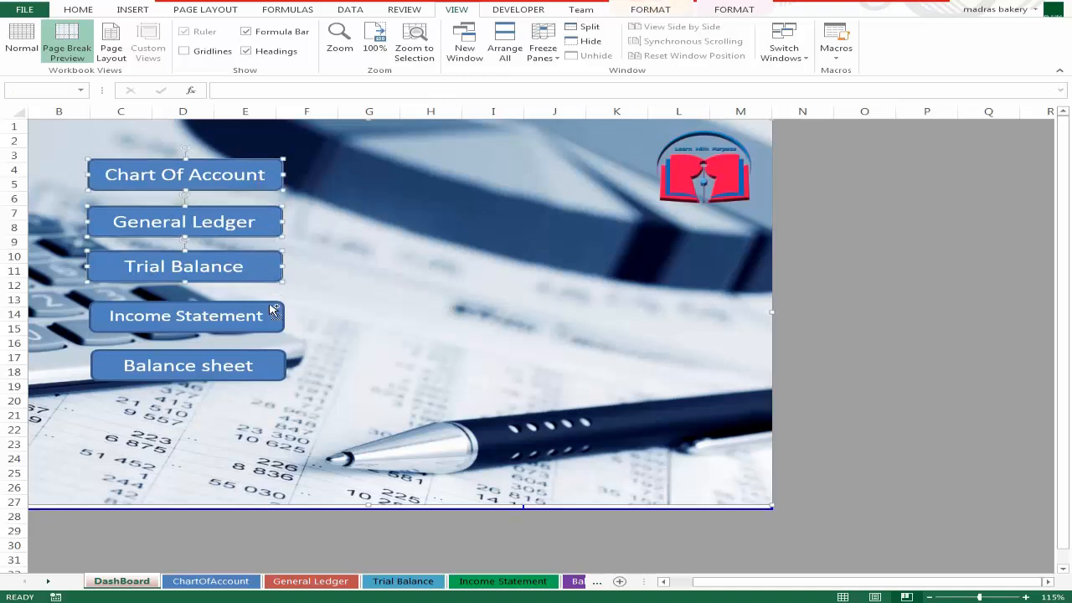
ctrl+click(273, 312)
ctrl+click(279, 371)
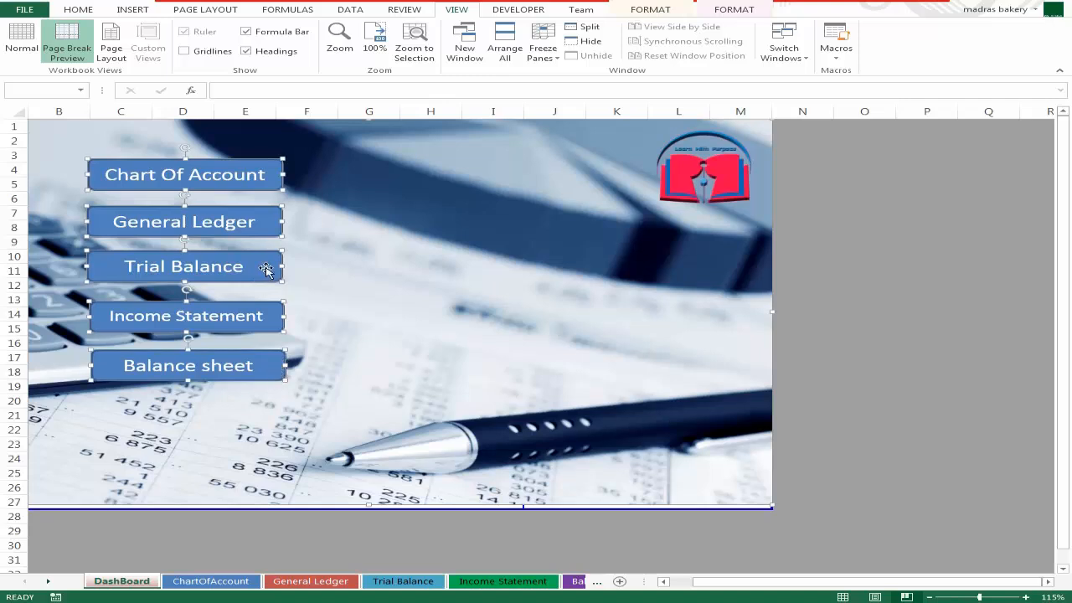
drag(266, 271, 397, 296)
key(ctrl+z)
ctrl+click(481, 315)
drag(265, 264, 623, 257)
drag(733, 178, 123, 180)
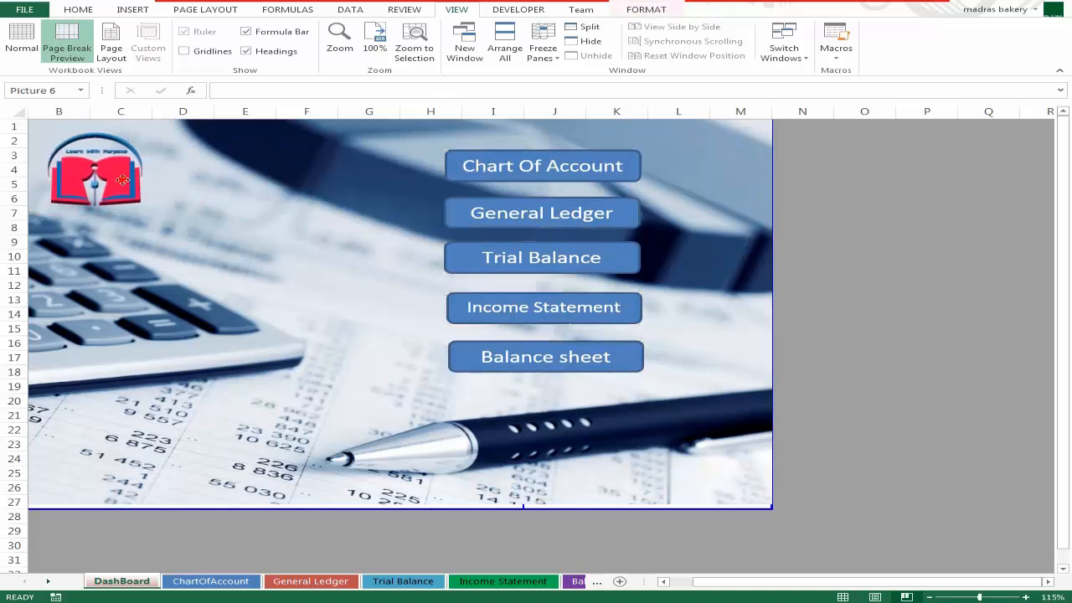
Stretch the background picture down to the end of row 27, making it about 5.63" high
click(723, 313)
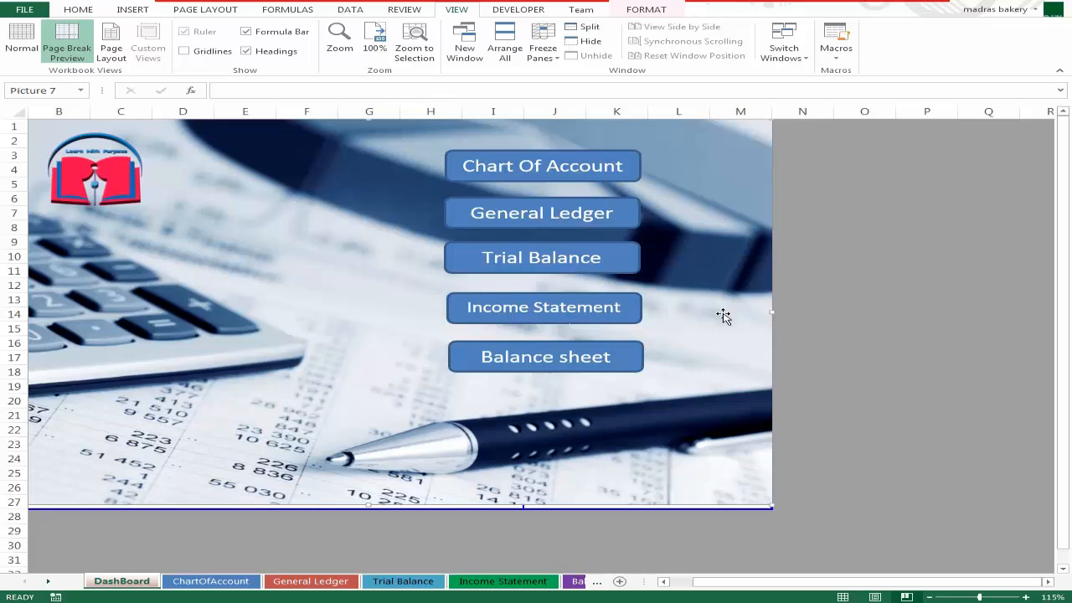
click(849, 471)
click(677, 472)
drag(369, 506, 369, 508)
click(844, 411)
Apply the glossy blue shape style from the last row of theme styles to all five sheet buttons
click(578, 168)
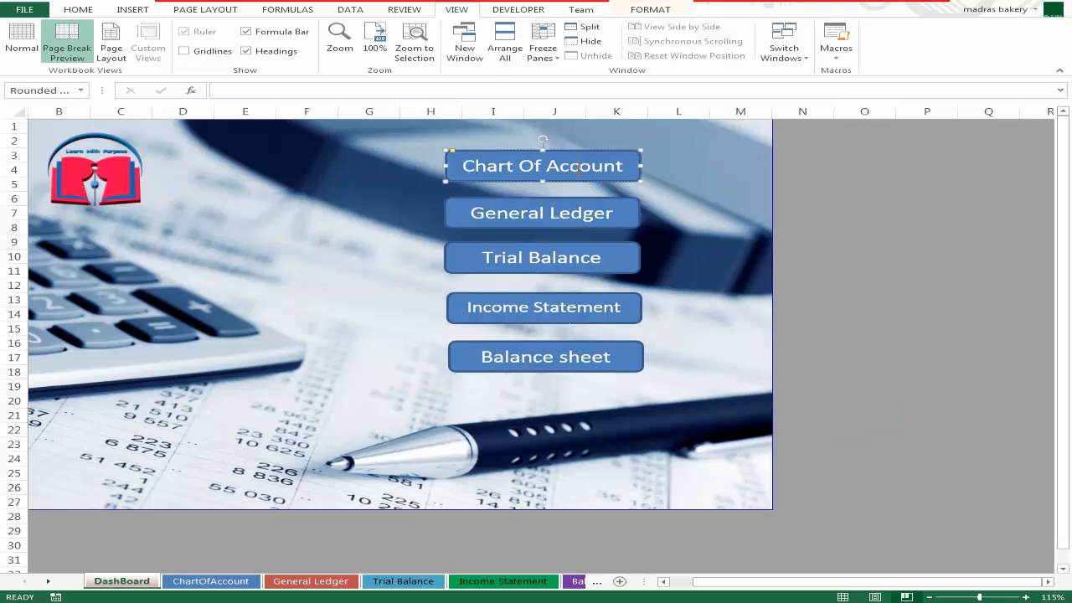
shift+click(626, 213)
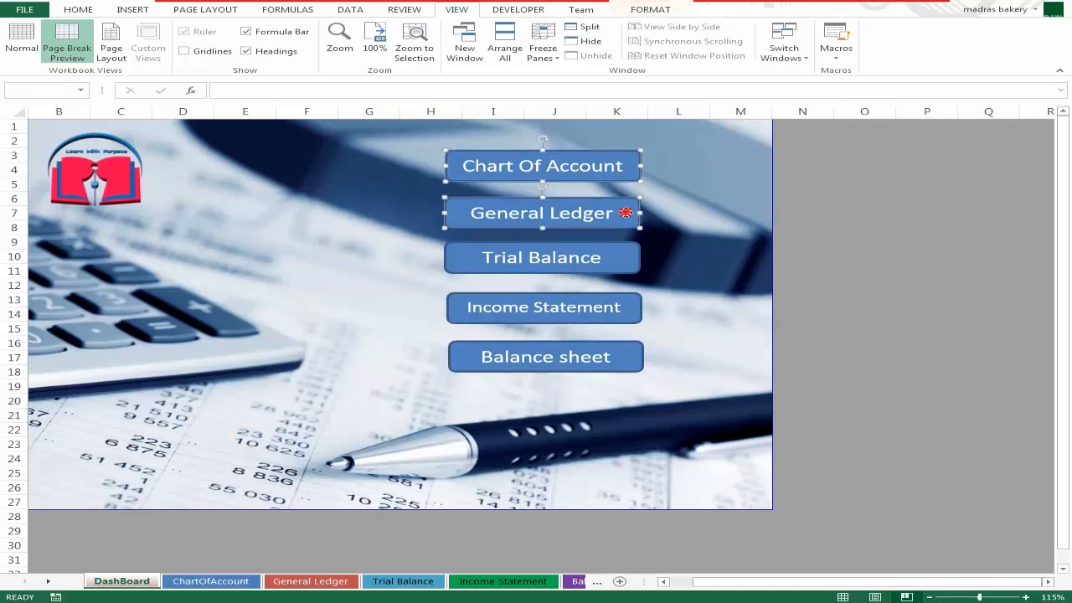
shift+click(629, 256)
shift+click(617, 309)
shift+click(634, 360)
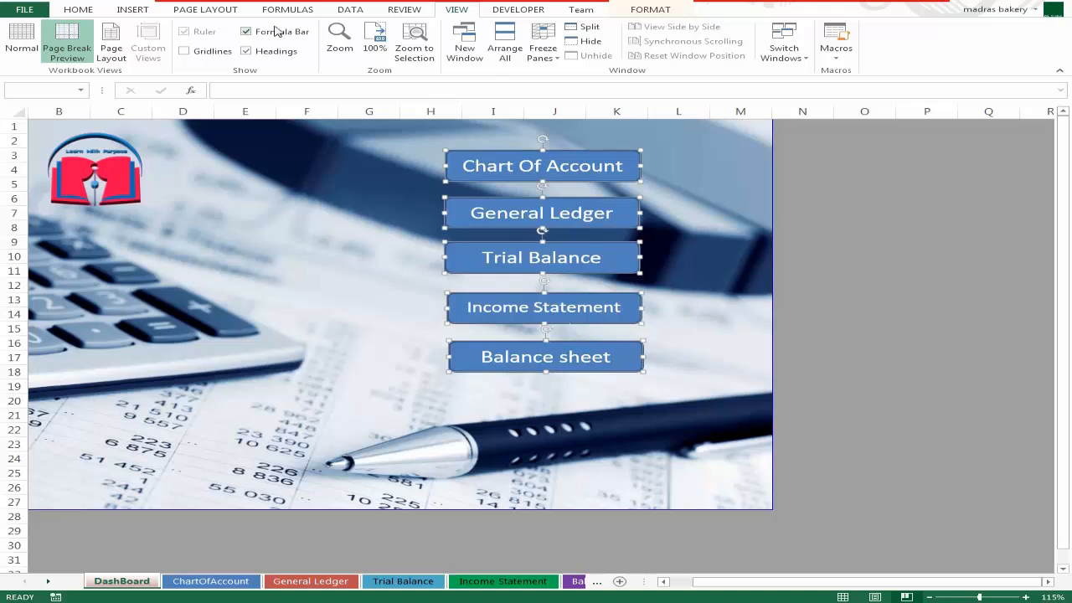
click(650, 10)
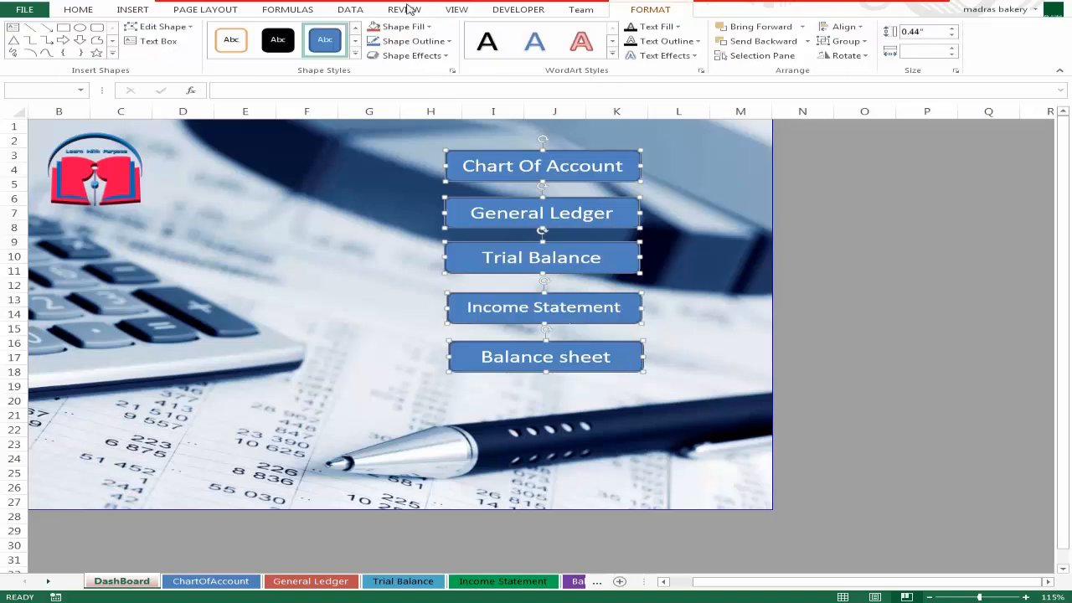
click(356, 55)
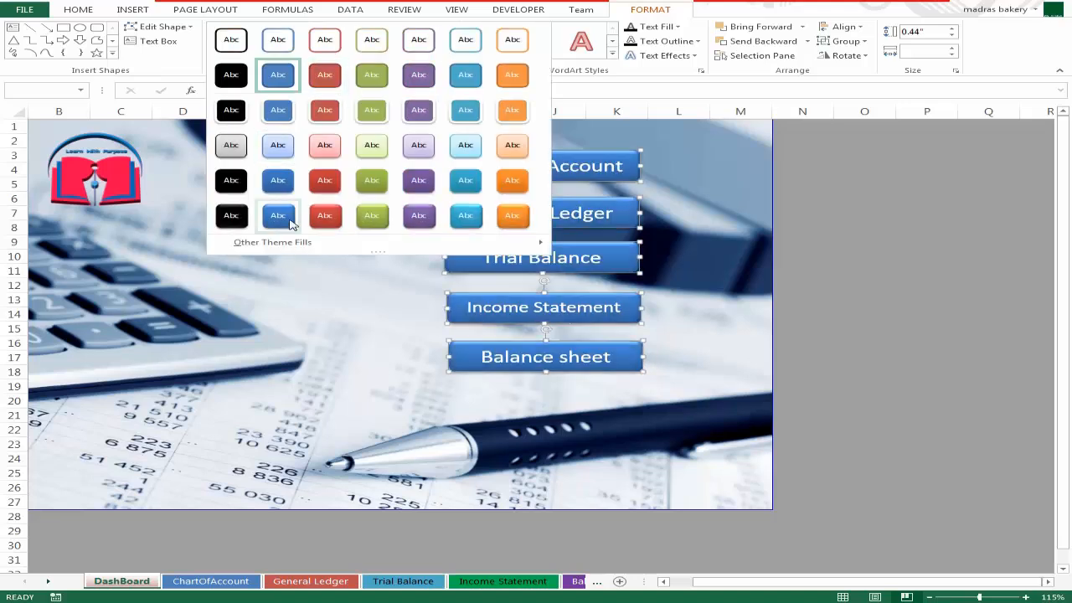
click(281, 220)
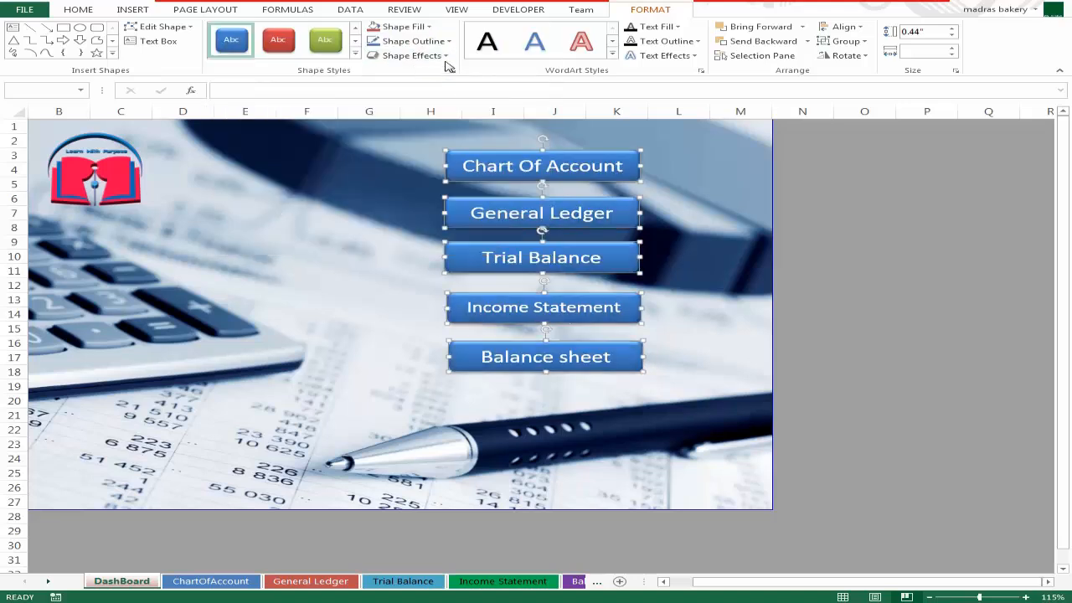
Give the five buttons a transparent, bevelled shape effect and set their text fill to yellow
click(652, 182)
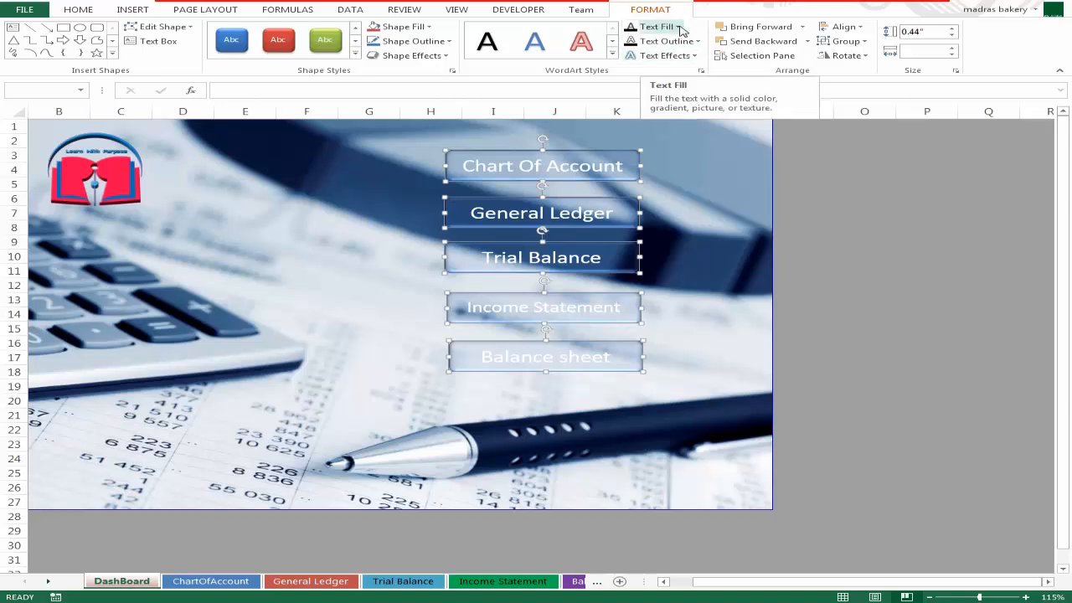
click(680, 28)
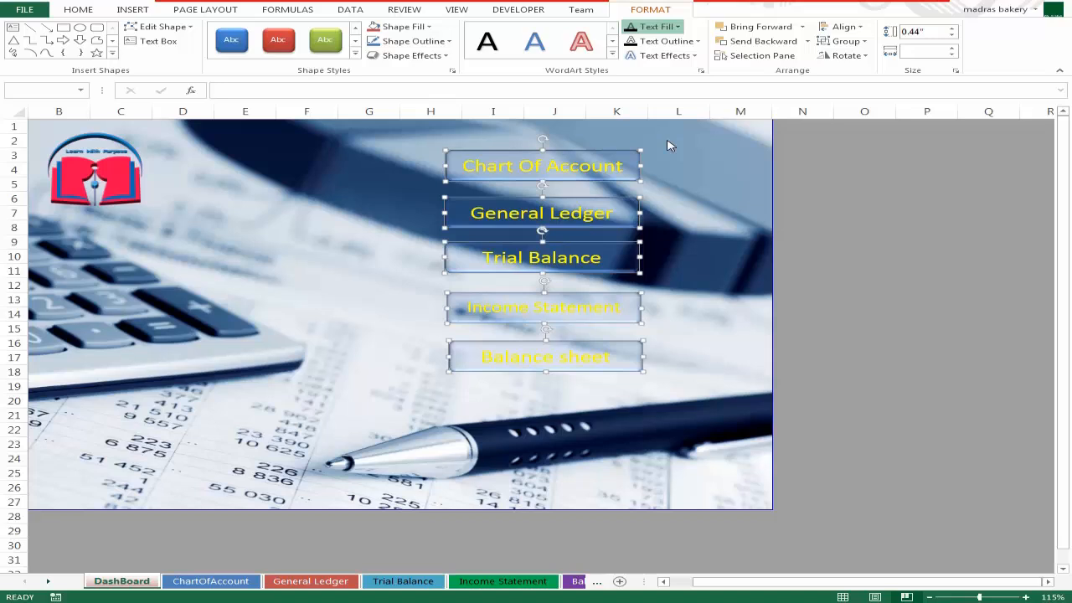
click(702, 218)
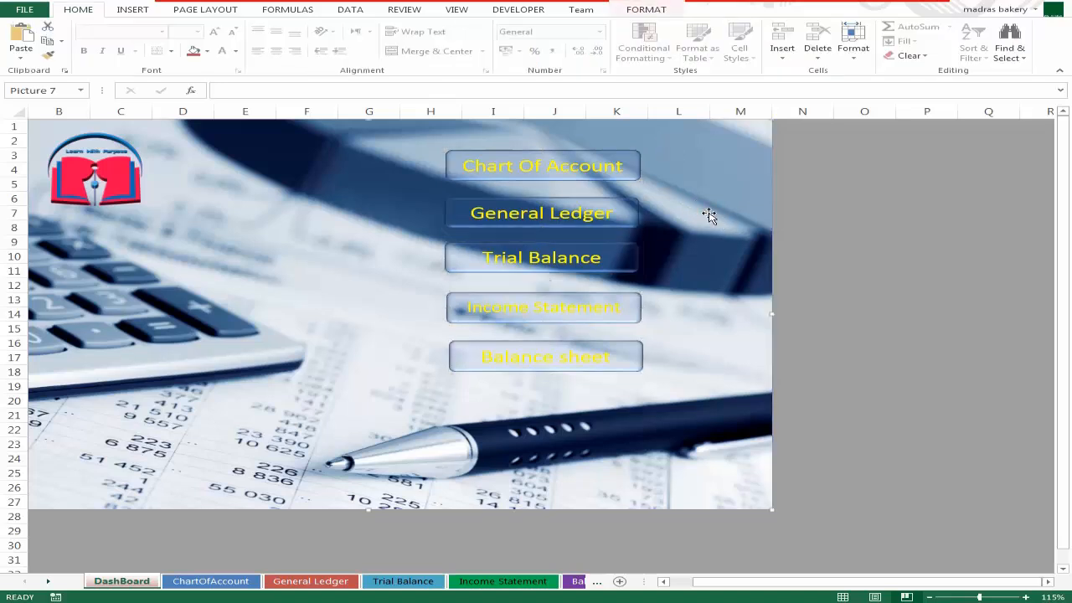
Apply a Color preset to the background picture to adjust its colouring
right_click(709, 215)
key(Escape)
click(646, 9)
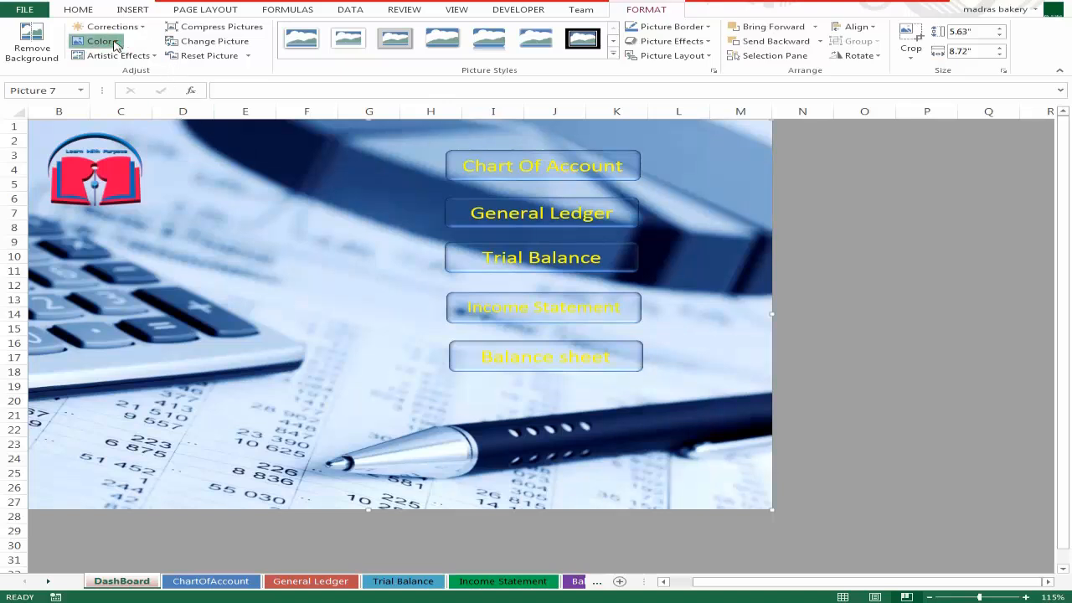
click(227, 87)
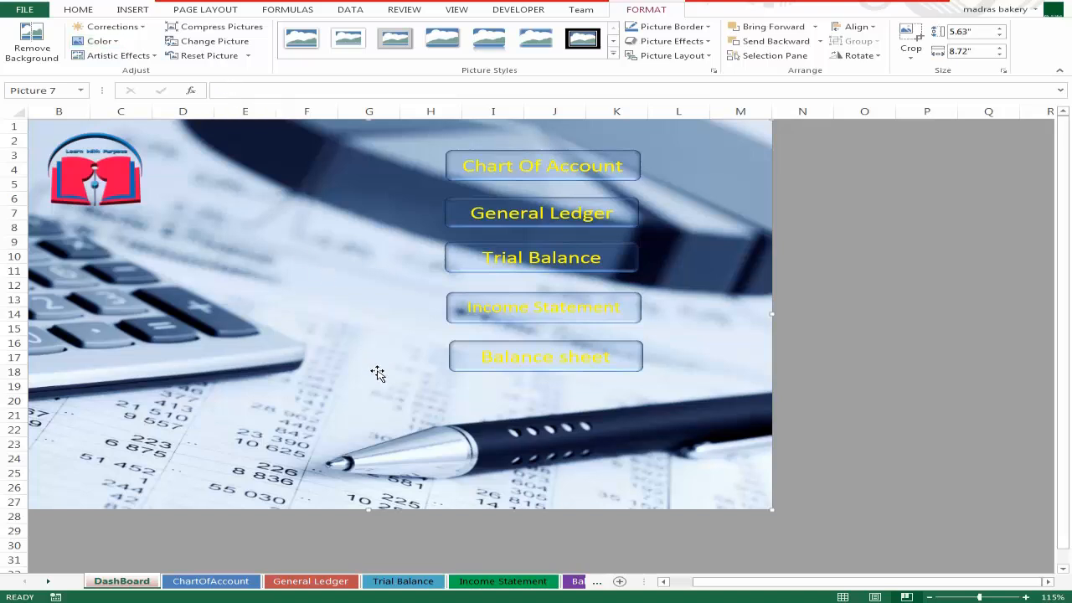
Nudge the Balance sheet button slightly left to line it up with the buttons above
click(641, 355)
key(Left)
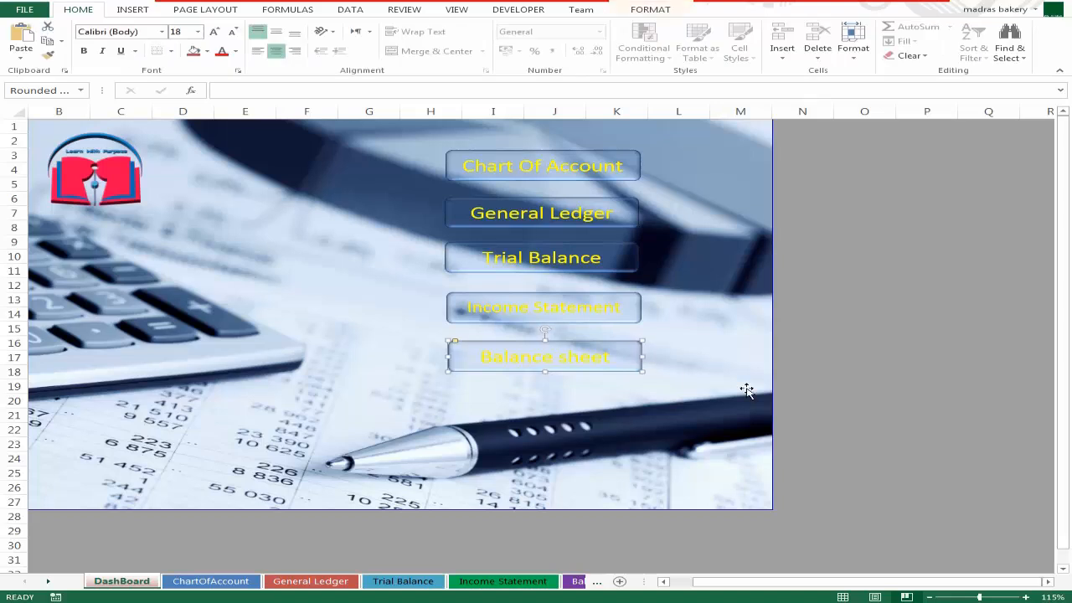
Darken the background picture with the correction Brightness: -40% Contrast: -20%
click(700, 249)
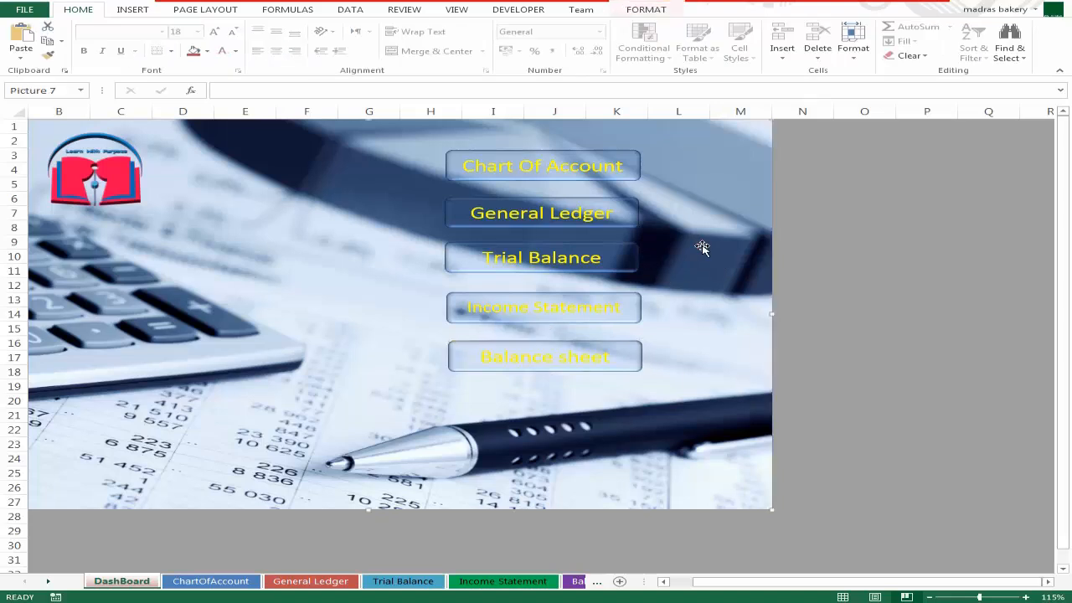
double_click(717, 228)
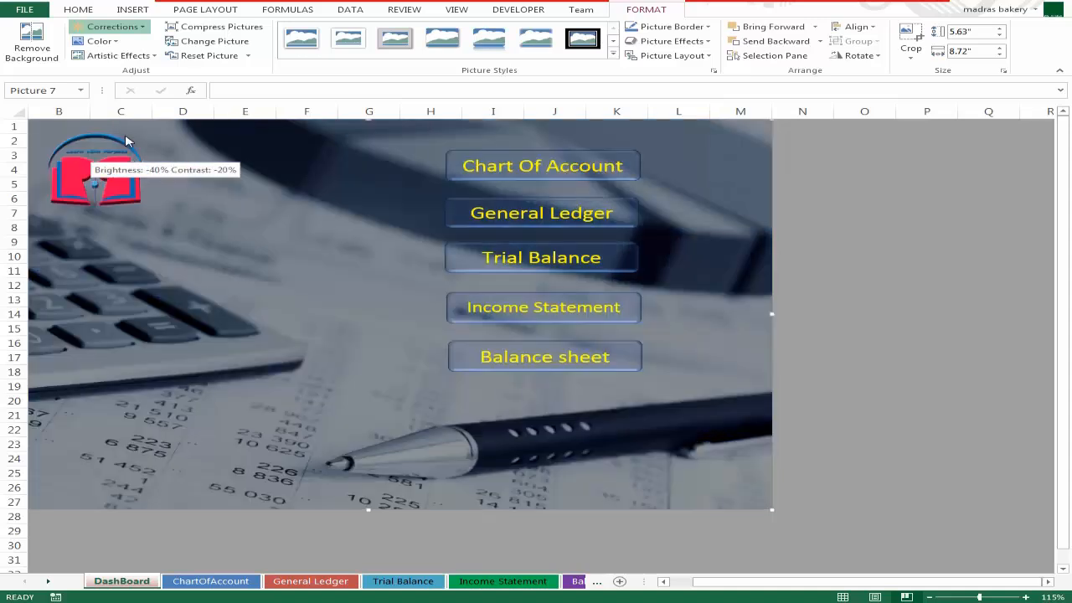
click(865, 302)
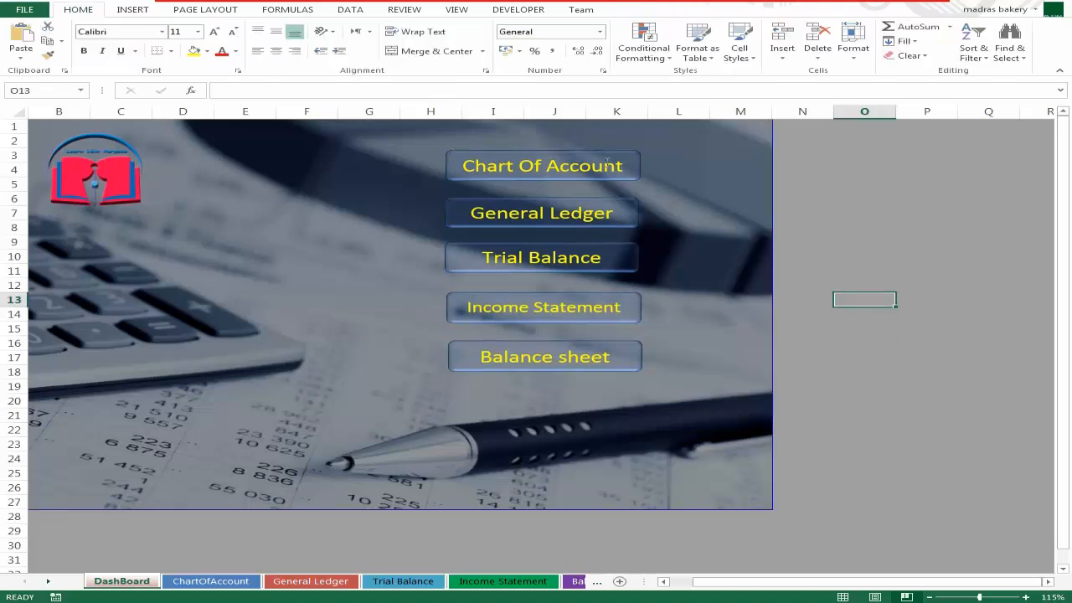
Hyperlink the Chart Of Account button to cell A1 of the ChartOfAccount sheet in this document
click(577, 164)
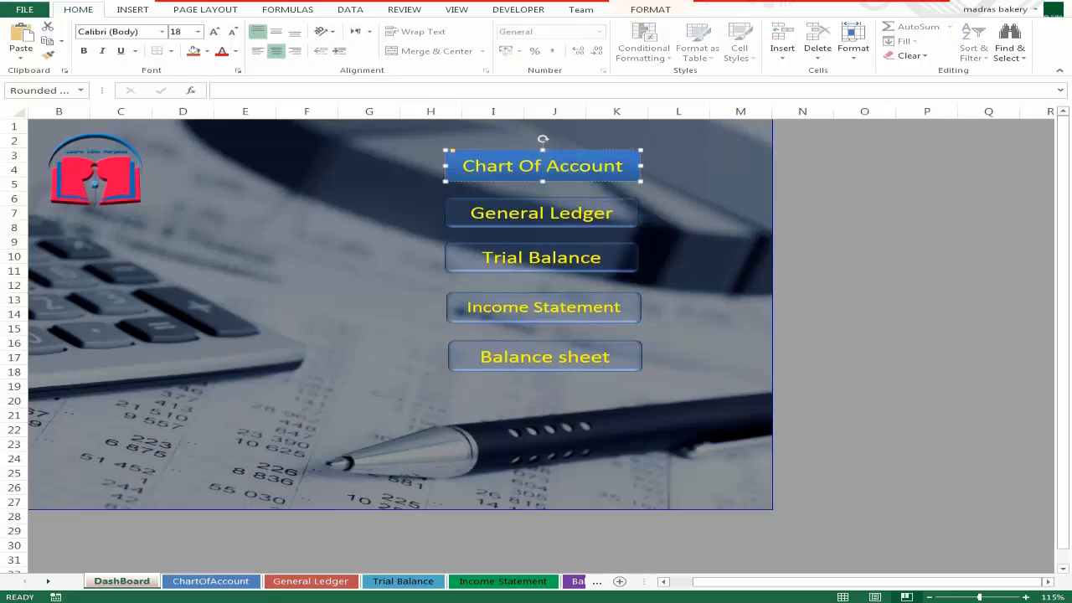
click(134, 10)
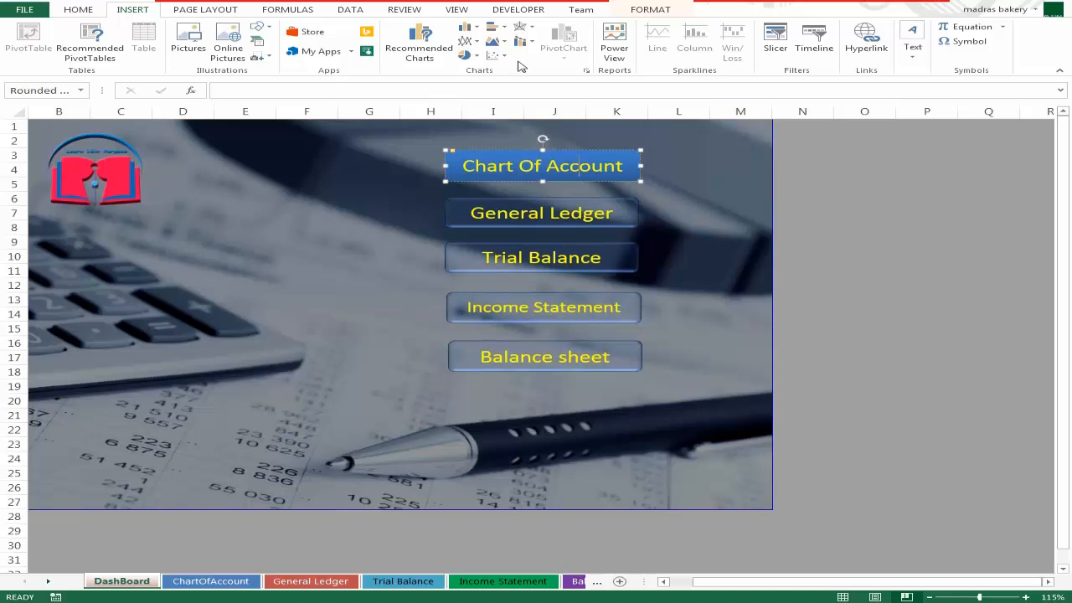
click(868, 42)
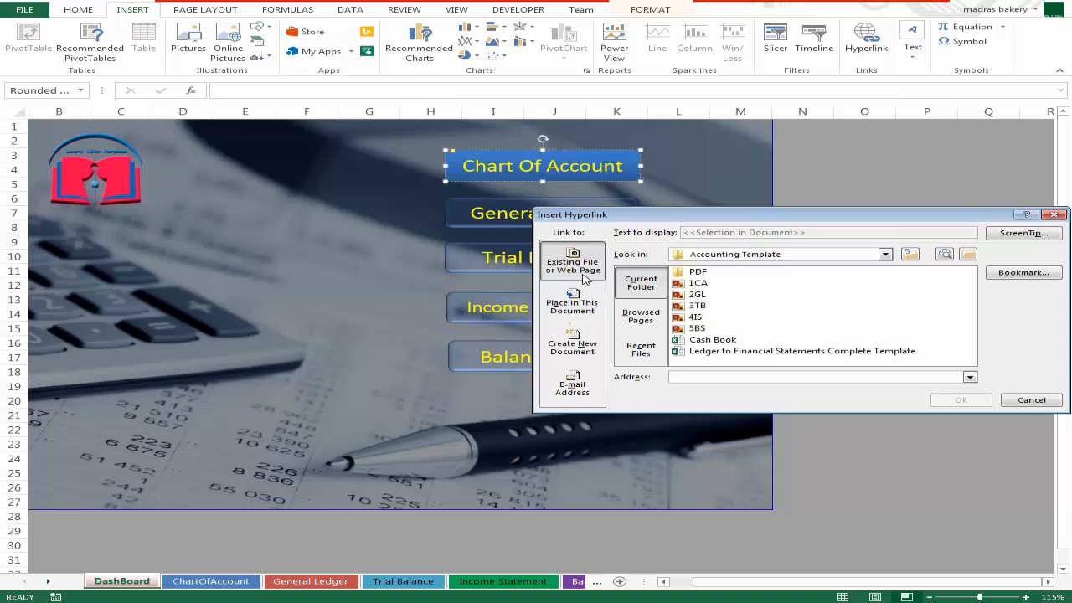
click(589, 306)
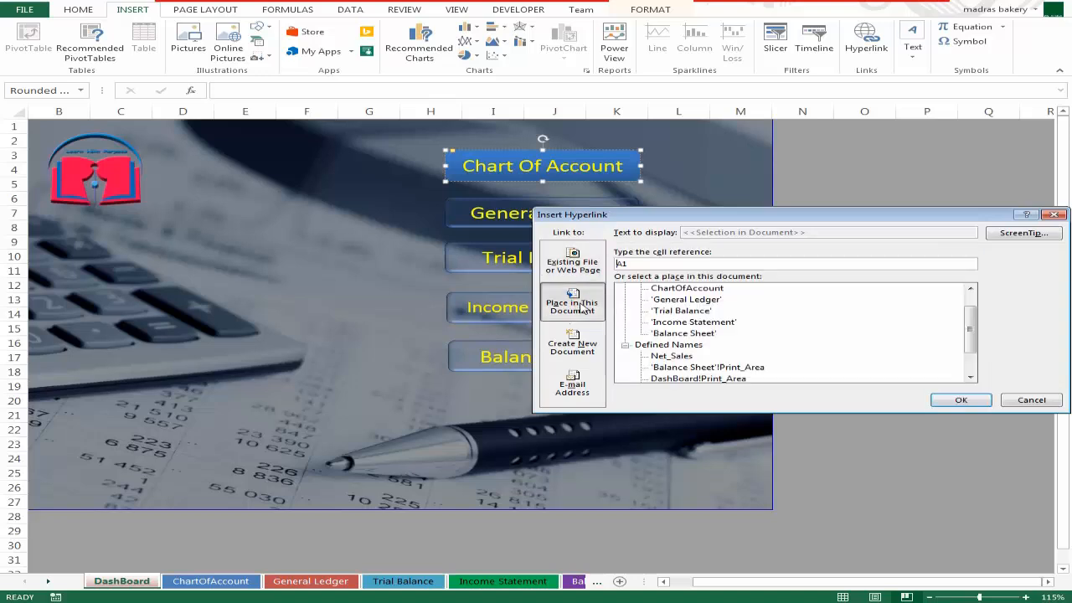
click(689, 288)
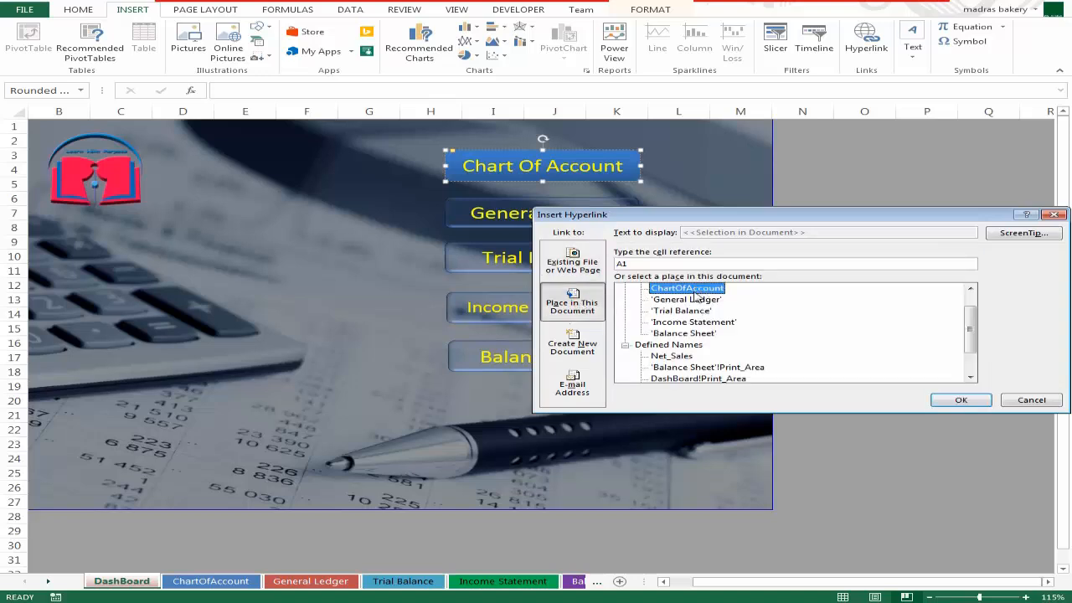
click(960, 400)
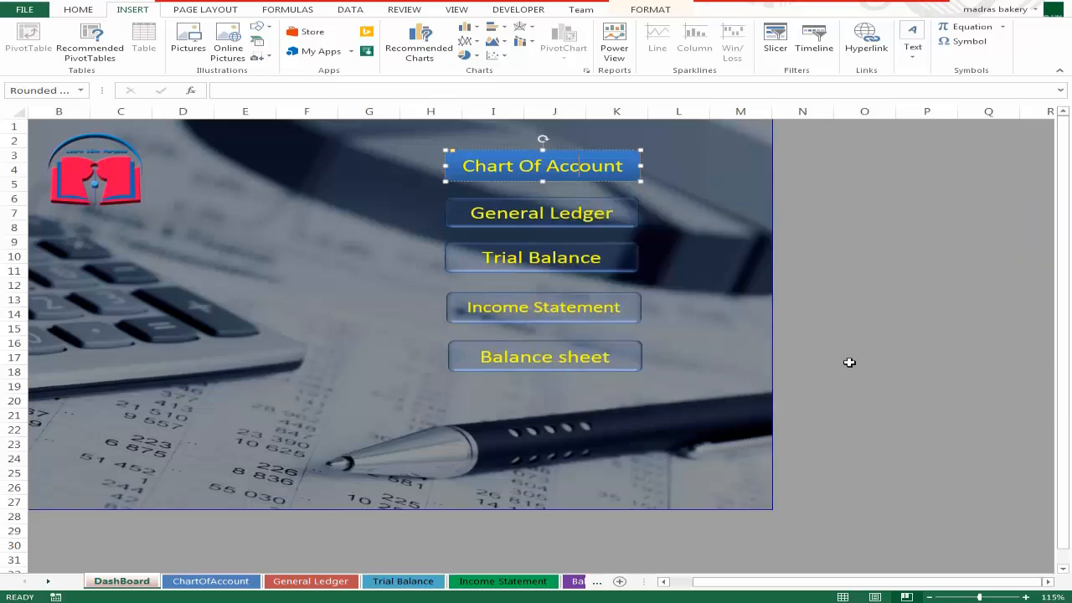
Hyperlink the General Ledger button to cell A1 of the General Ledger sheet in this document
click(678, 229)
click(621, 224)
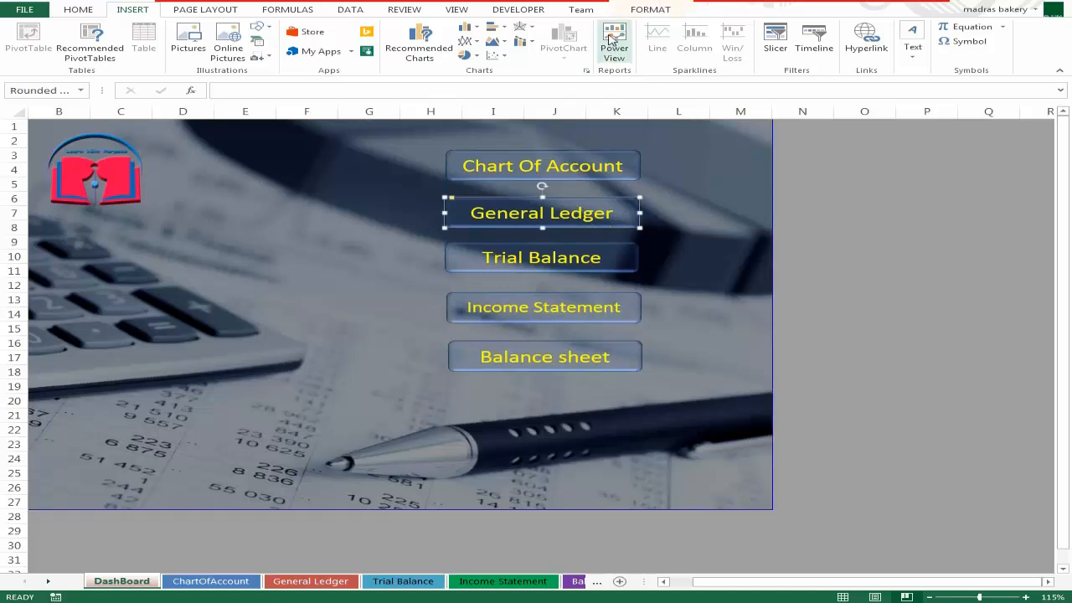
click(874, 56)
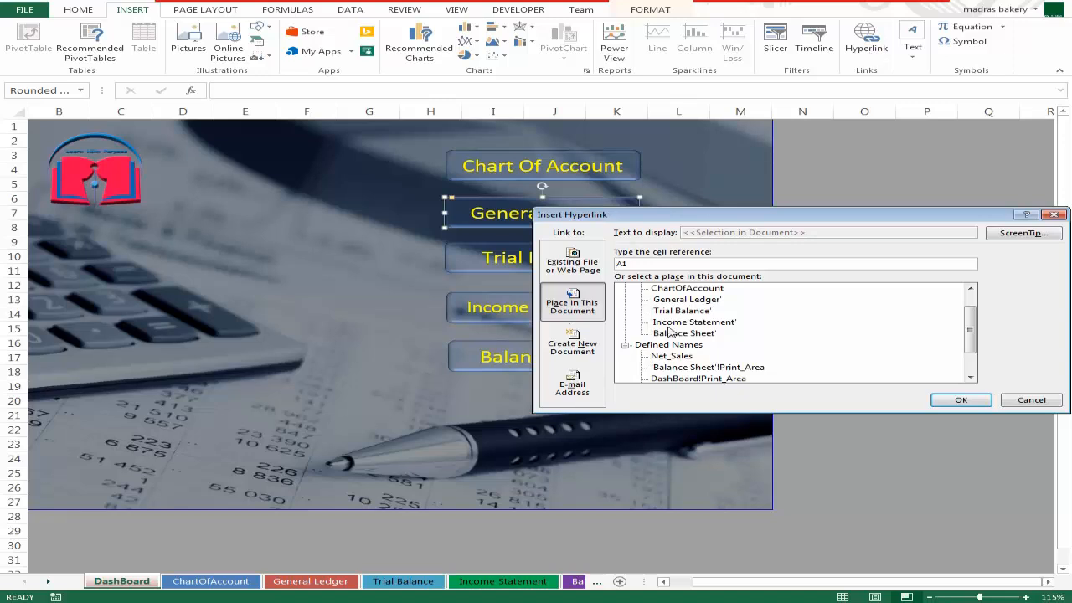
click(683, 299)
click(955, 401)
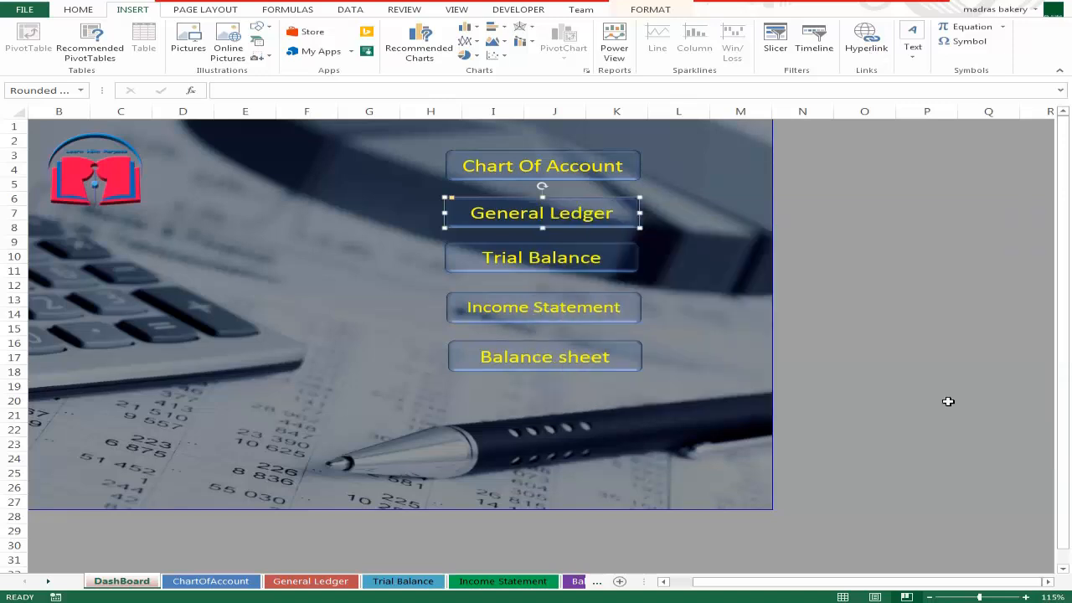
Hyperlink the Trial Balance button to cell A1 of the Trial Balance sheet in this document
click(607, 271)
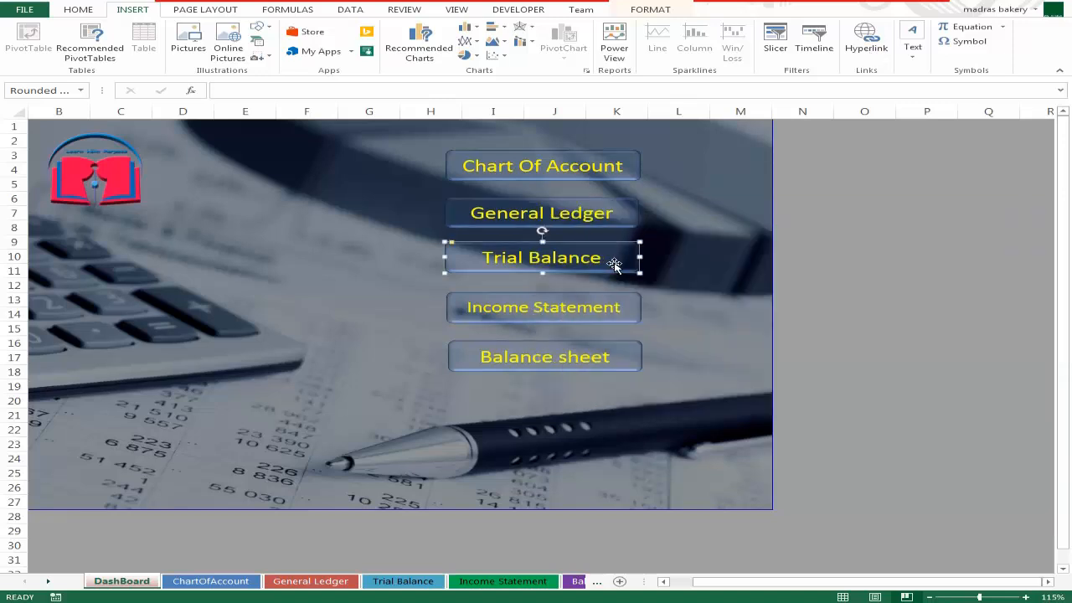
click(876, 54)
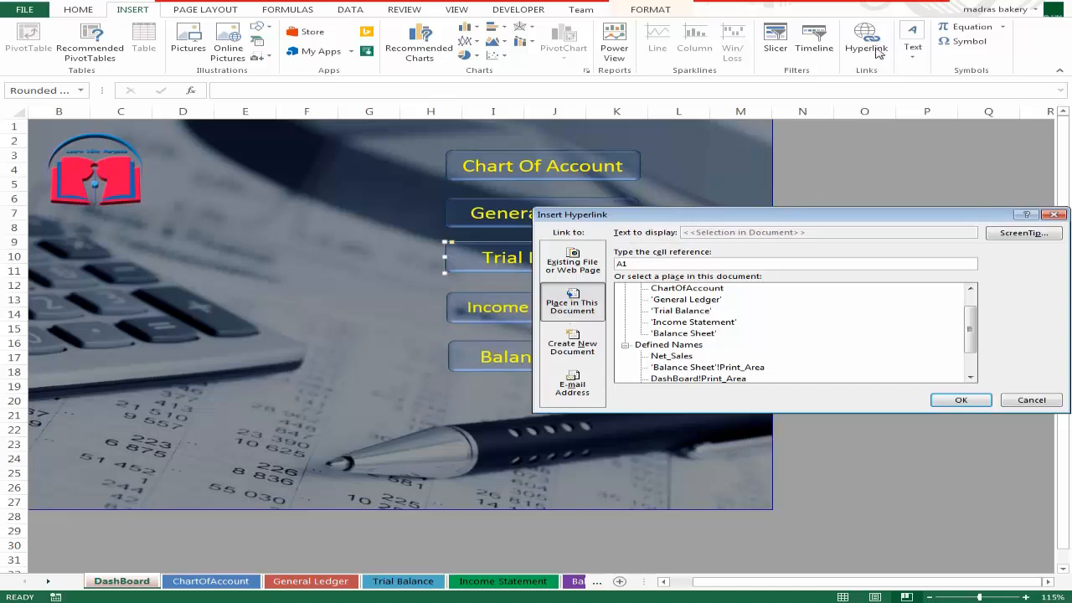
click(680, 311)
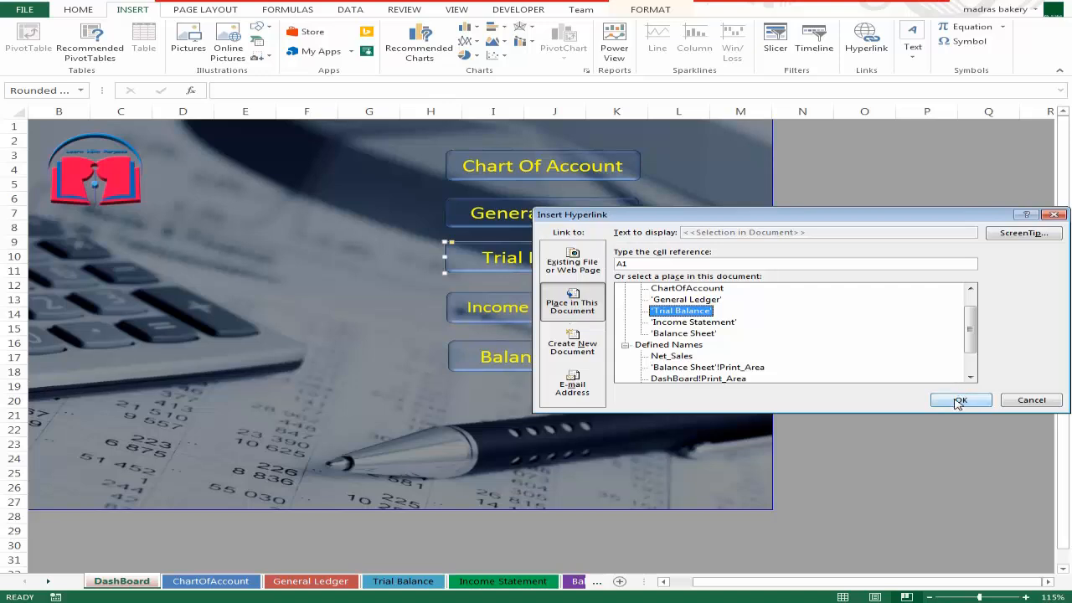
click(959, 399)
Hyperlink the Income Statement button to cell A1 of the Income Statement sheet in this document
click(636, 311)
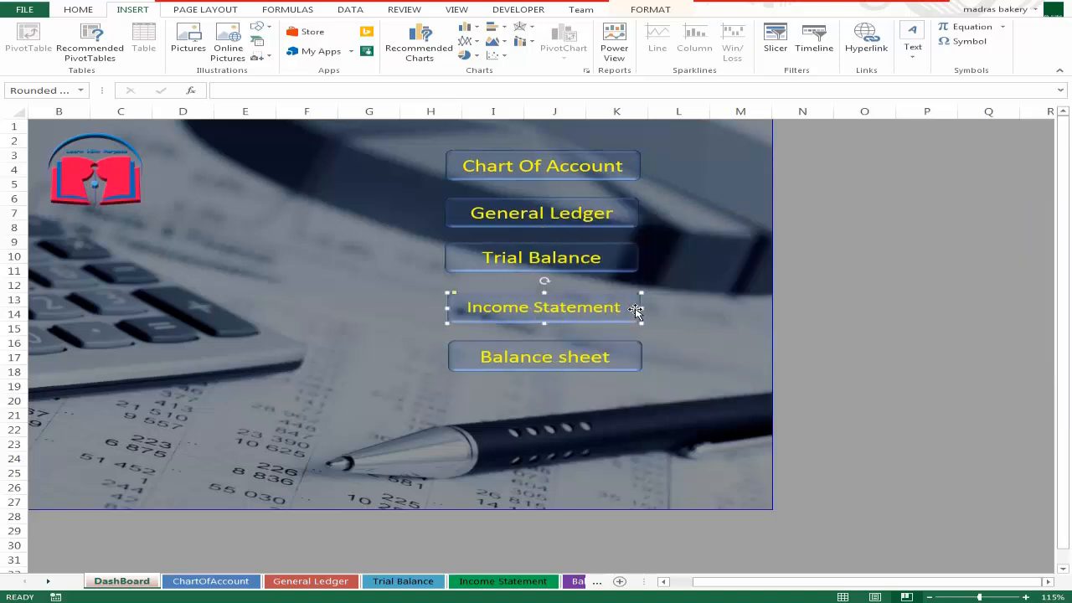
click(866, 42)
click(686, 323)
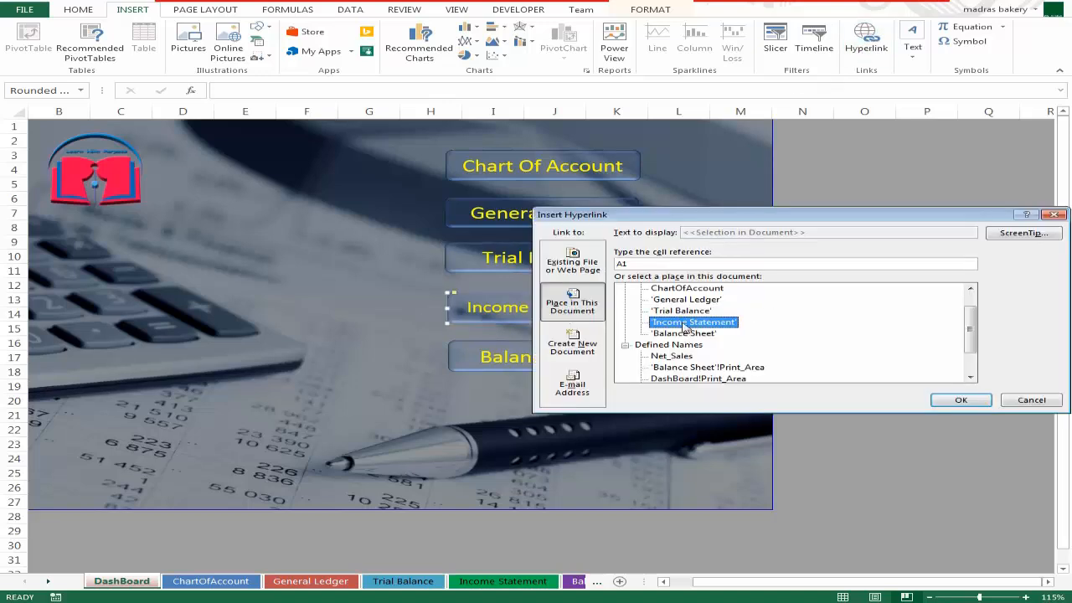
click(960, 401)
Hyperlink the Balance sheet button to cell A1 of the Balance Sheet sheet in this document
click(614, 366)
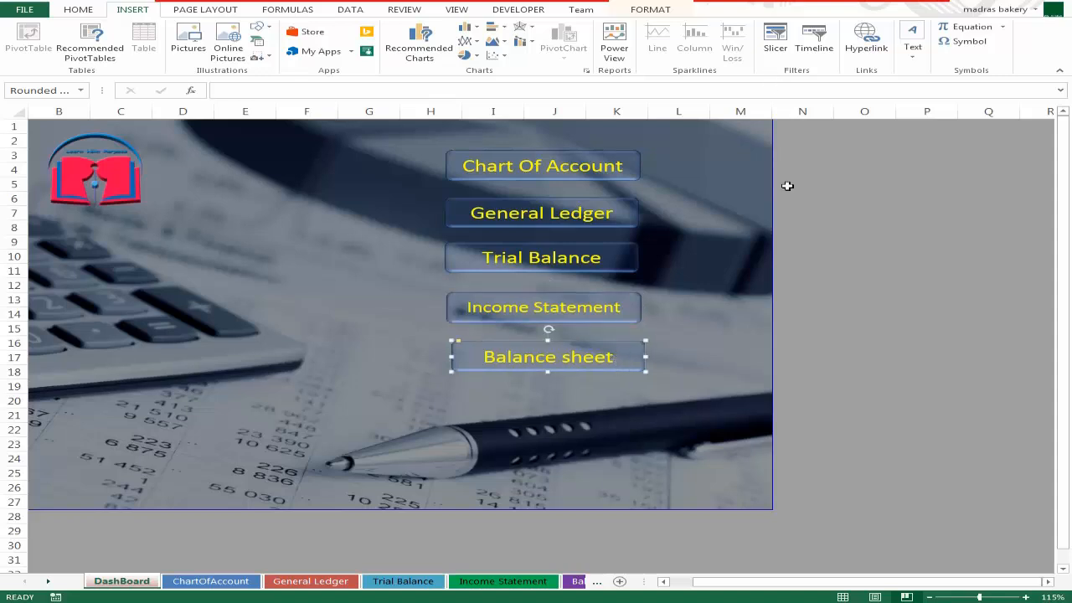
click(865, 46)
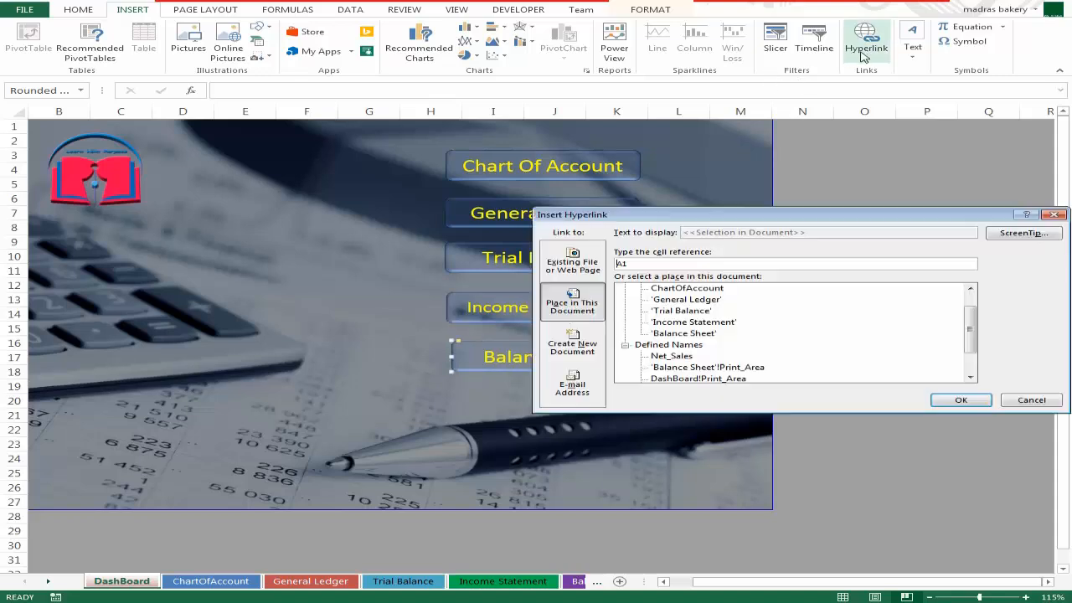
click(683, 333)
click(960, 399)
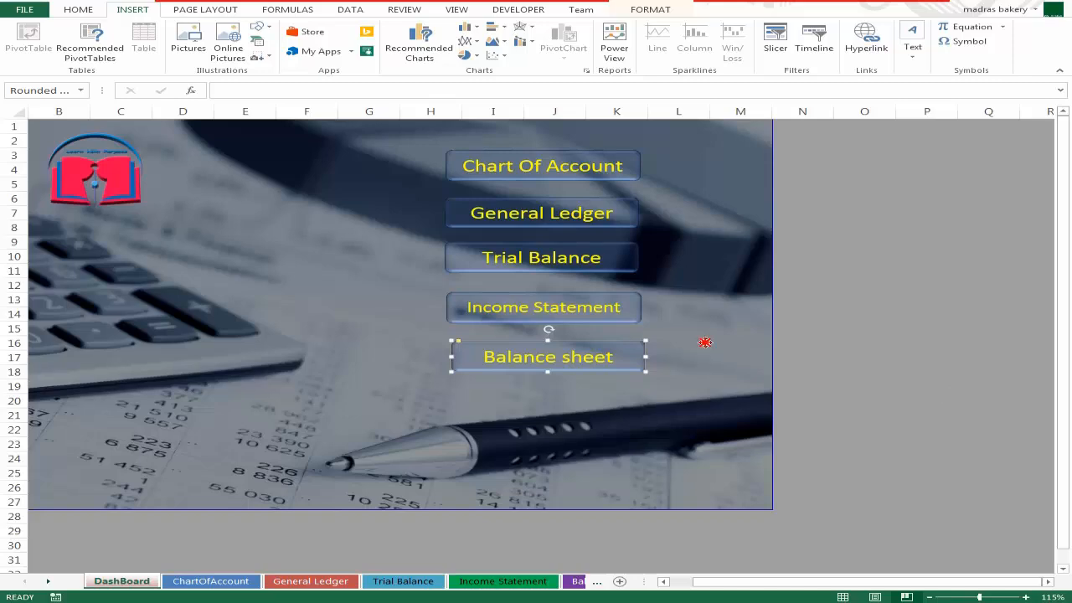
Test the Chart Of Account button's hyperlink and return to the DashBoard sheet
click(706, 343)
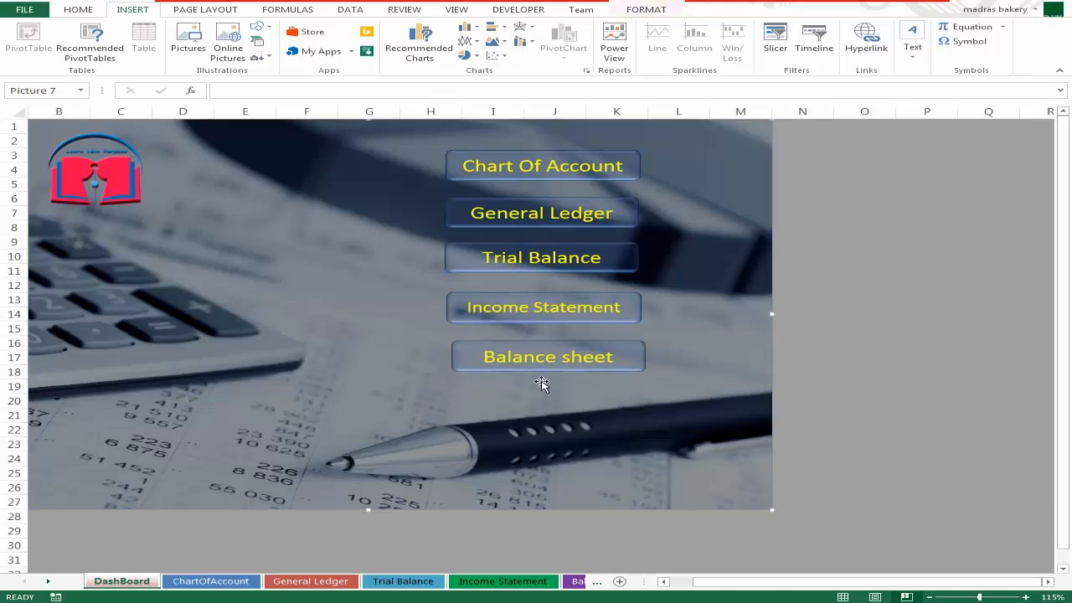
click(580, 171)
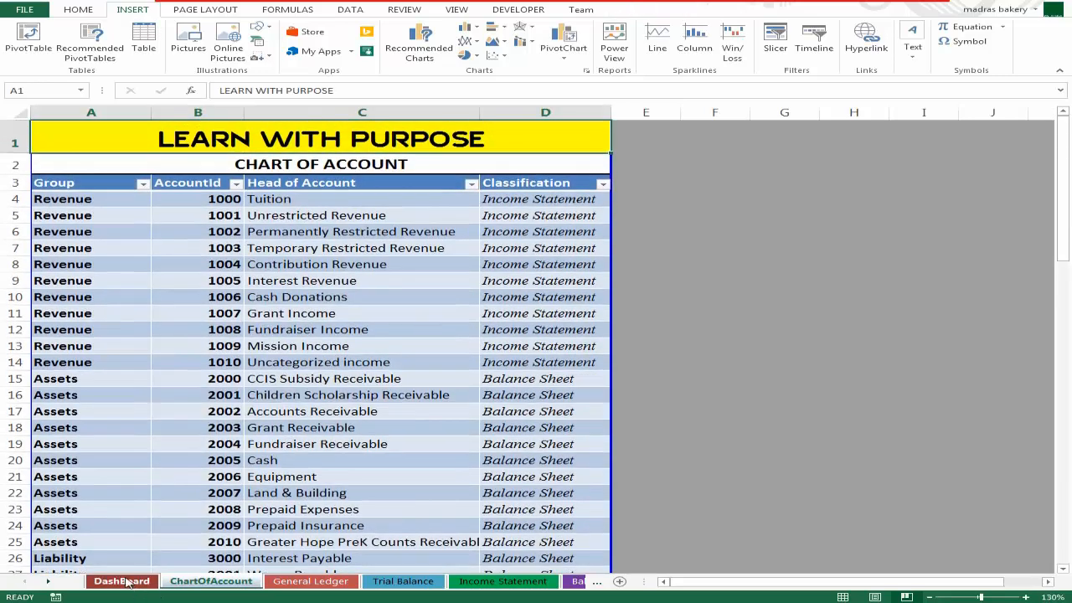
click(124, 582)
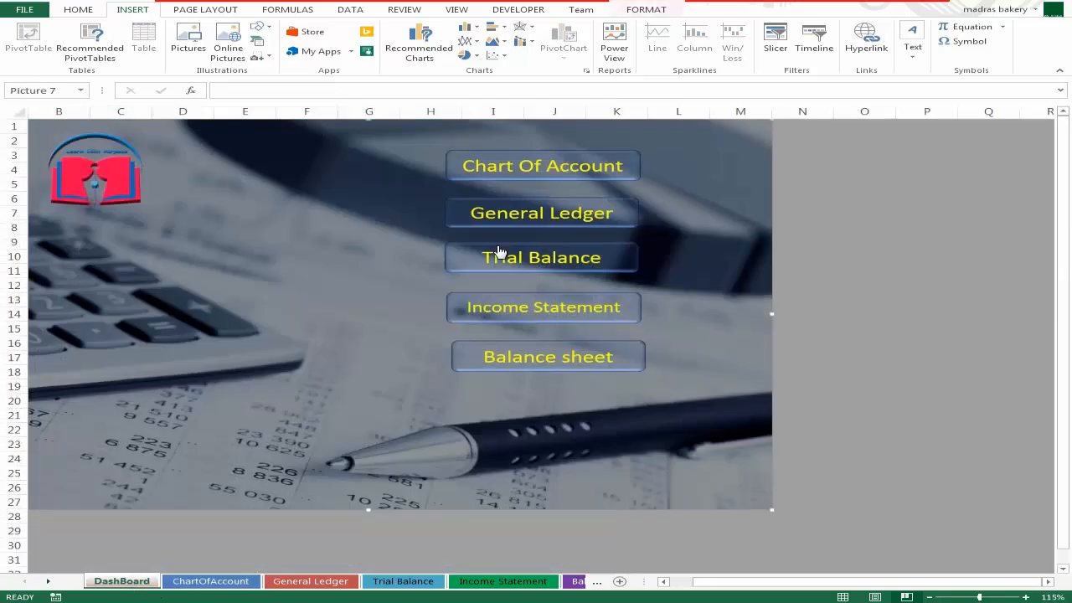
Draw a rounded rectangle about 0.27" high and 0.64" wide in the ChartOfAccount sheet's title row above the Group column, labelled Home
click(220, 585)
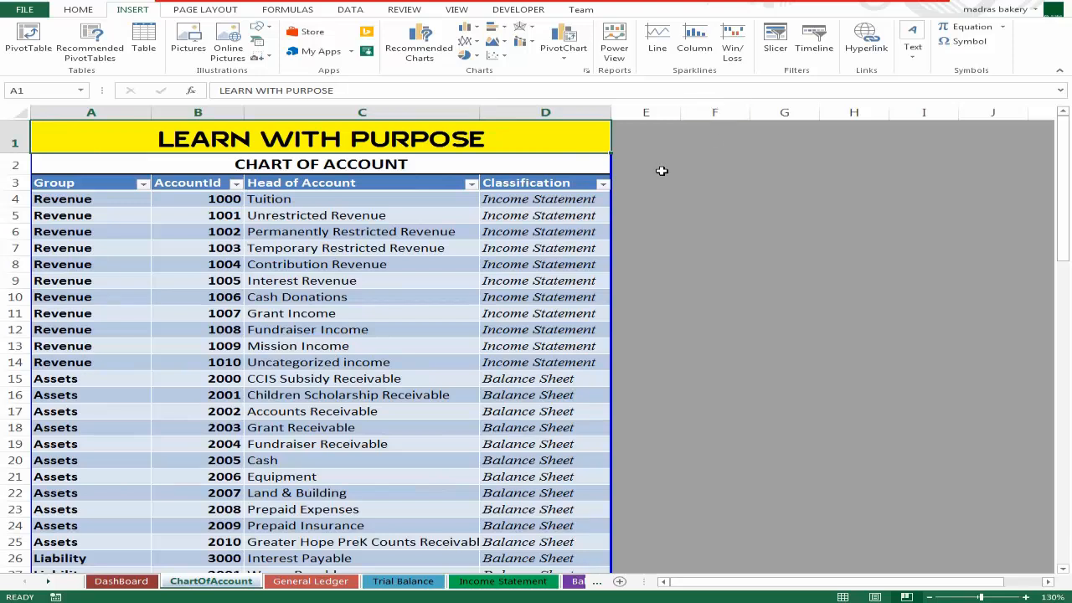
click(662, 171)
click(575, 138)
click(343, 55)
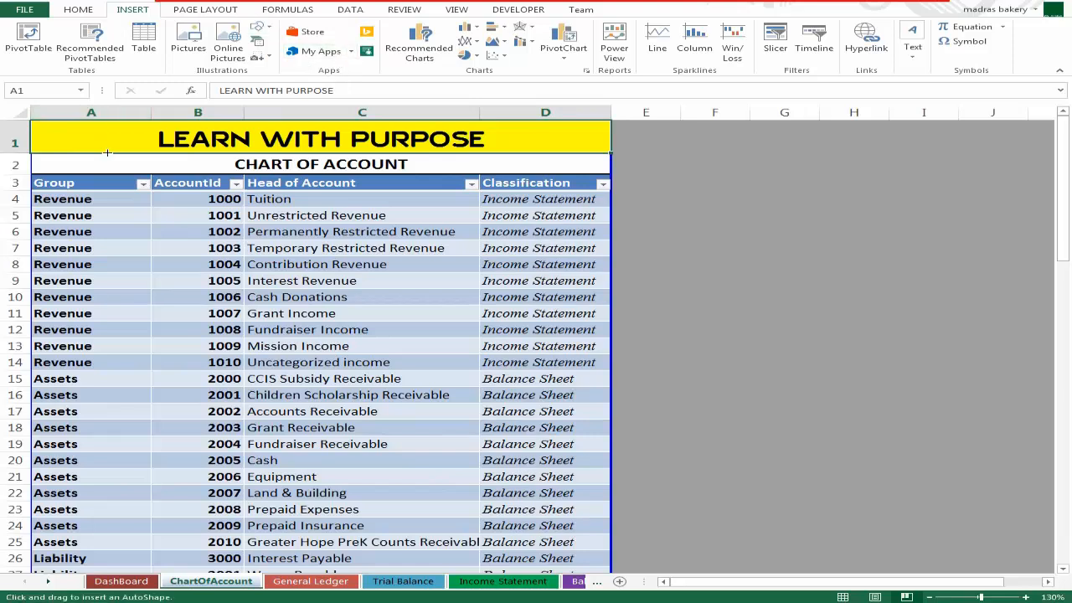
drag(52, 127, 108, 149)
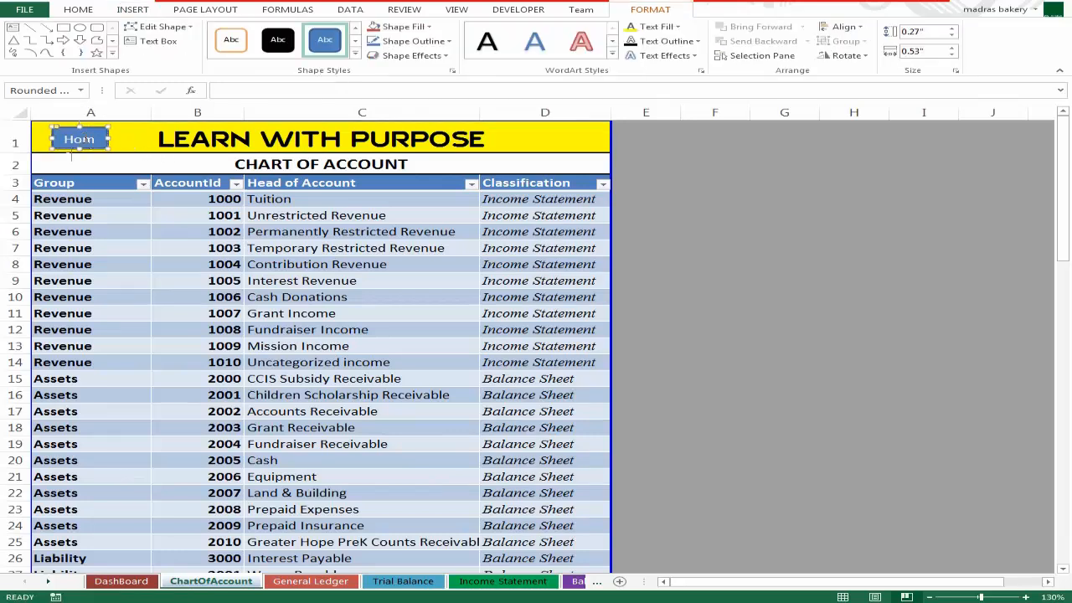
text(Home)
mouse_move(110, 138)
mouse_down()
mouse_move(123, 138)
mouse_move(93, 147)
mouse_move(97, 134)
mouse_up()
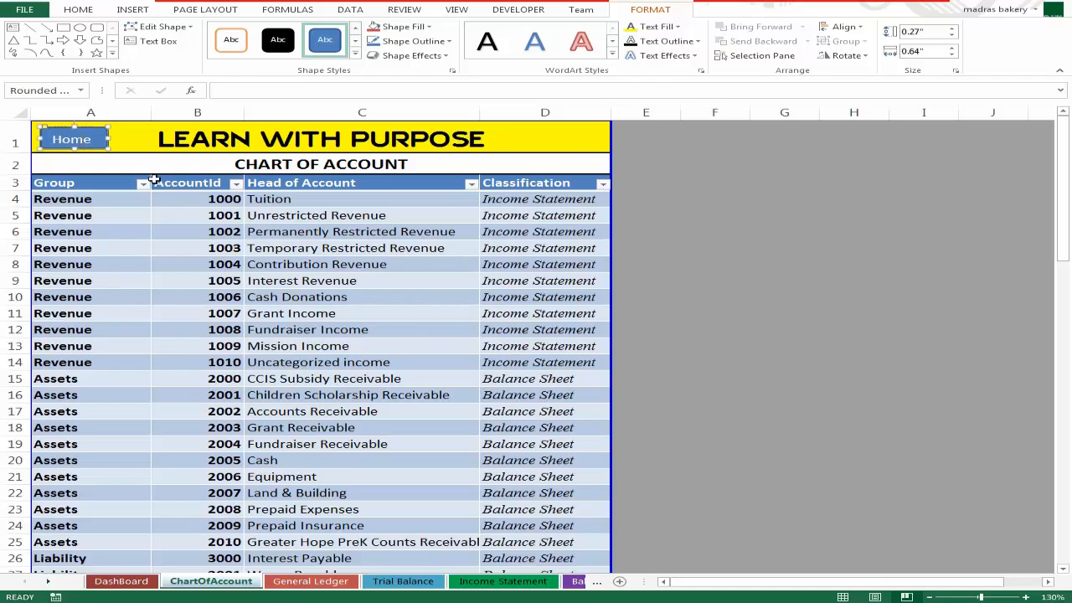
click(141, 144)
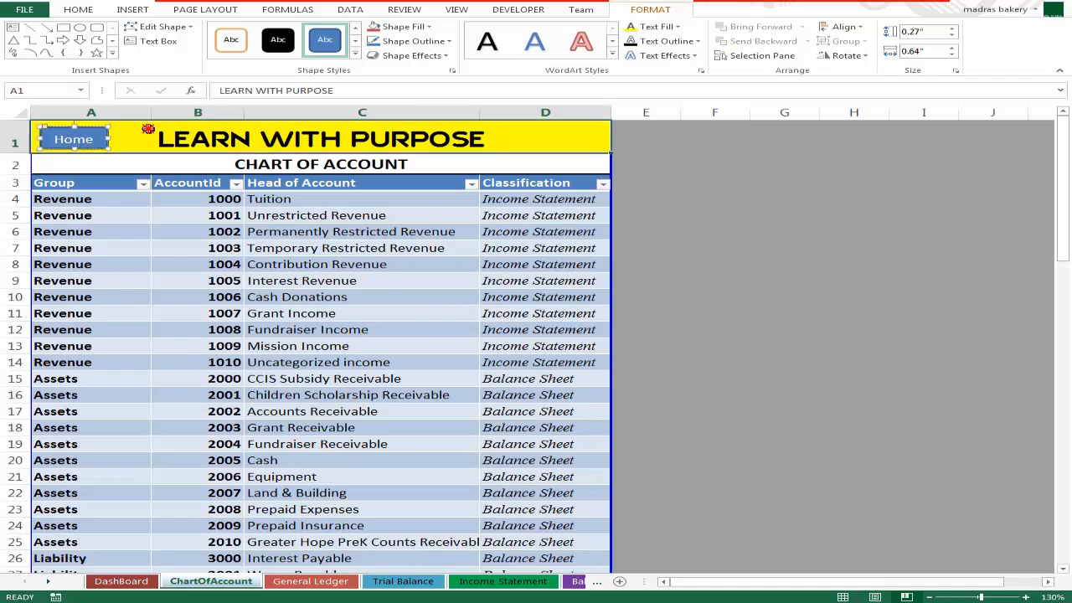
Hyperlink the Home button on the ChartOfAccount sheet to cell A1 of the DashBoard sheet
click(111, 149)
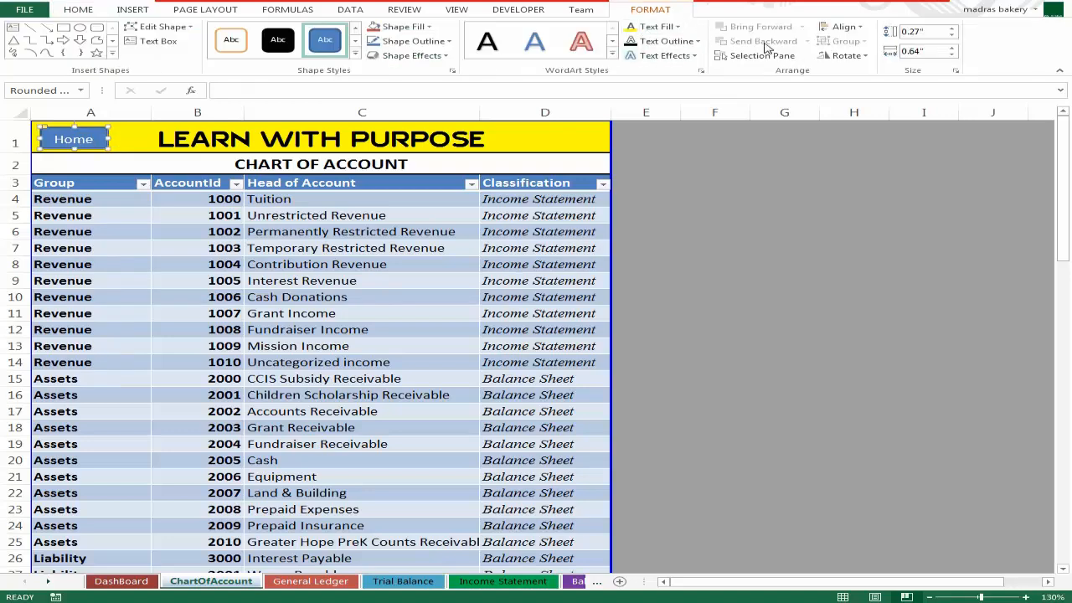
click(138, 11)
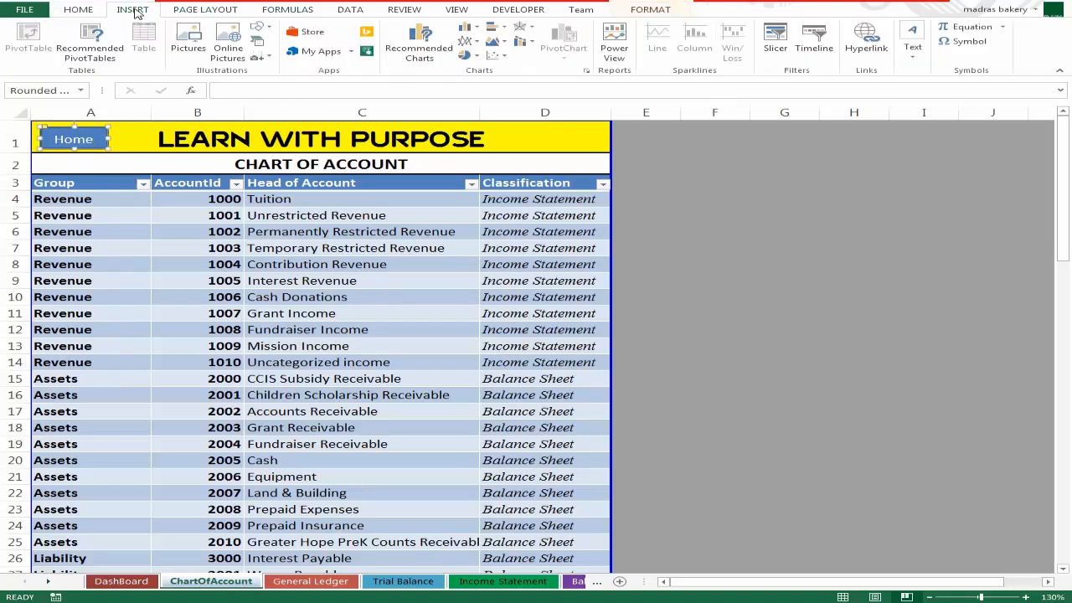
click(857, 49)
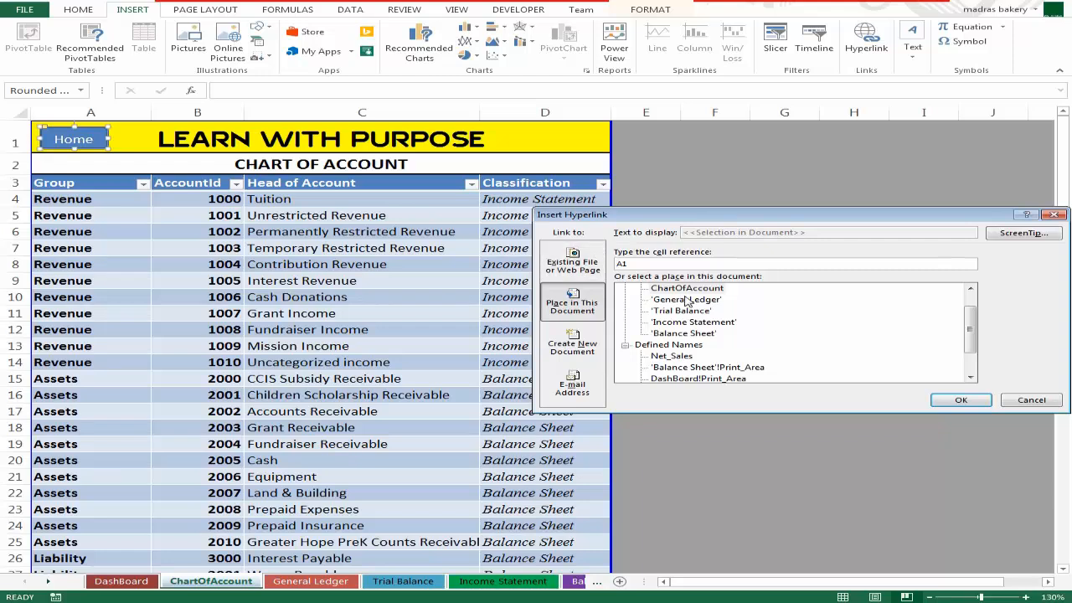
scroll(969, 335, up, 1)
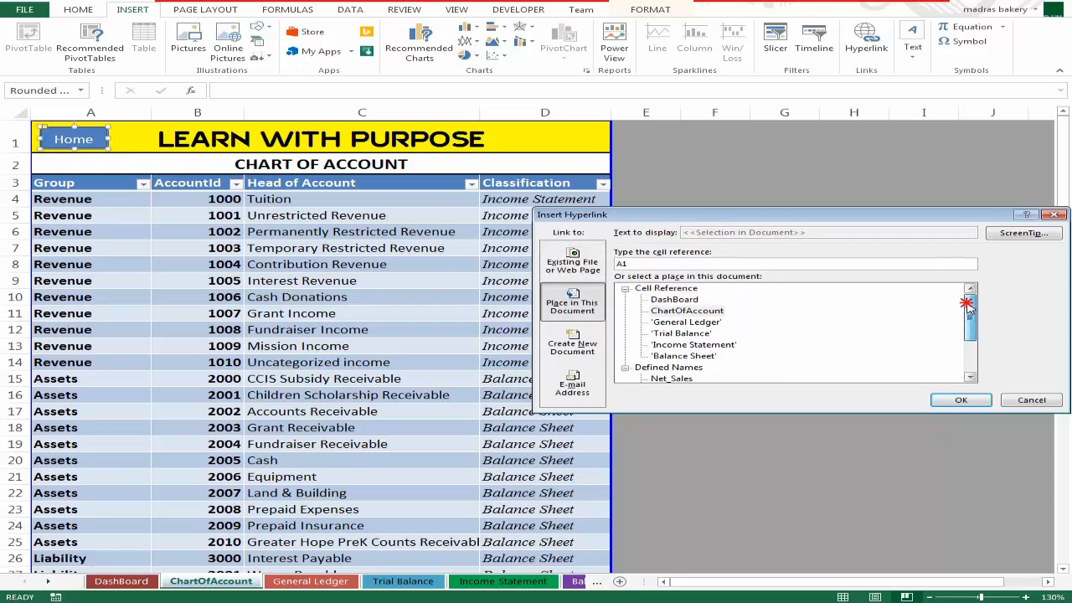
click(693, 301)
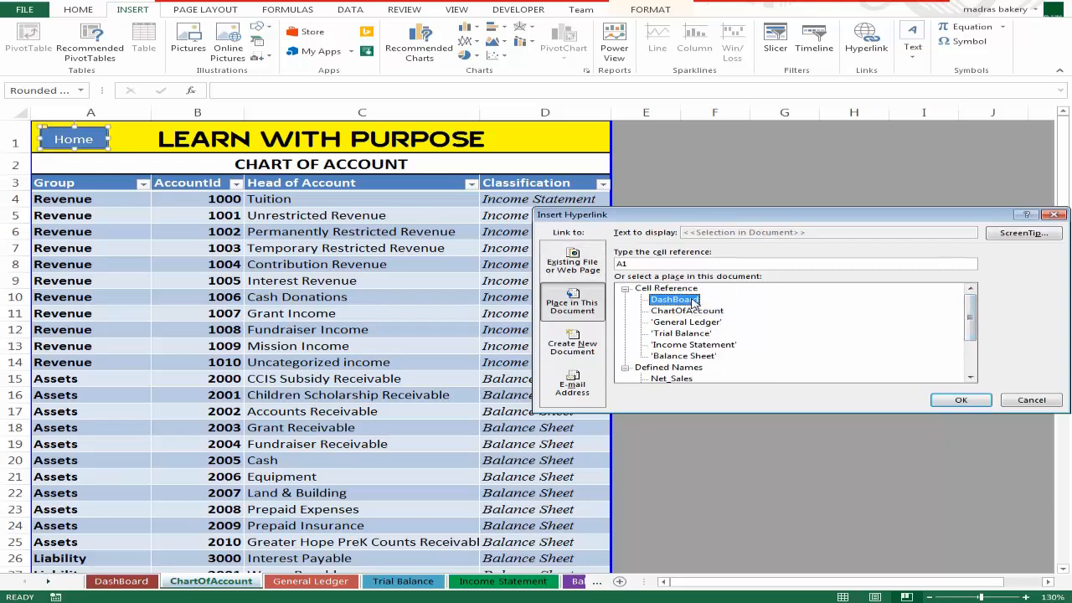
click(961, 402)
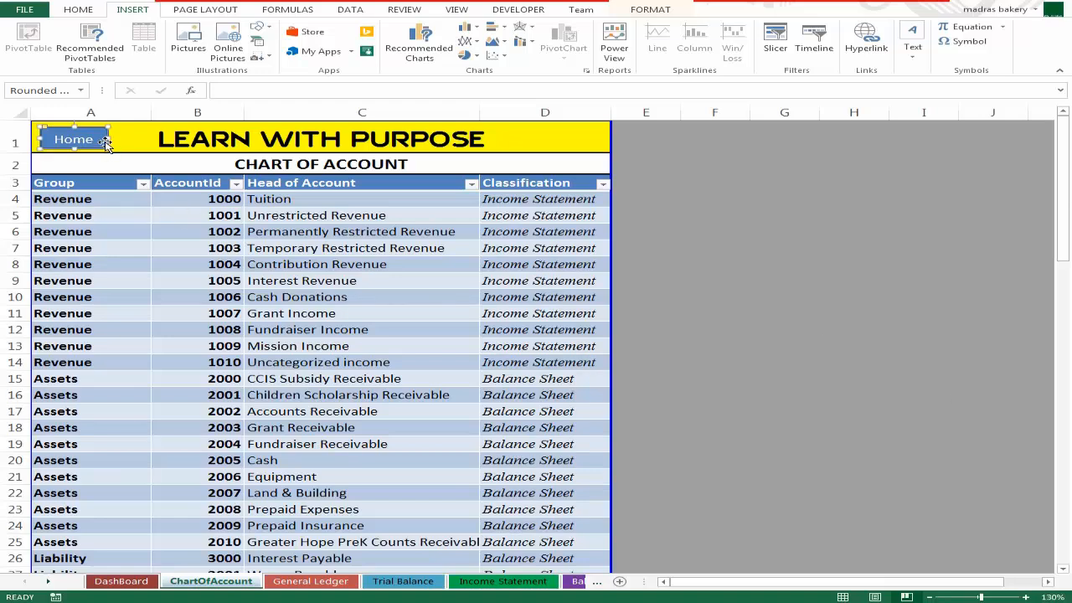
Paste a copy of the Home button onto the General Ledger sheet and place it in row 1 at the end of column F
click(310, 583)
key(ctrl+v)
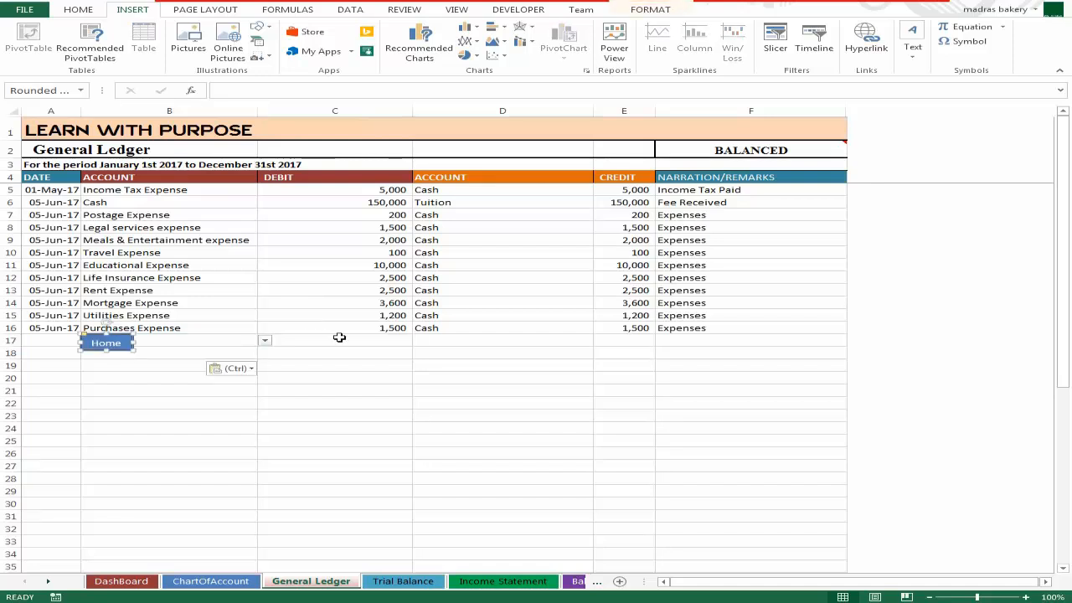
drag(122, 340, 826, 129)
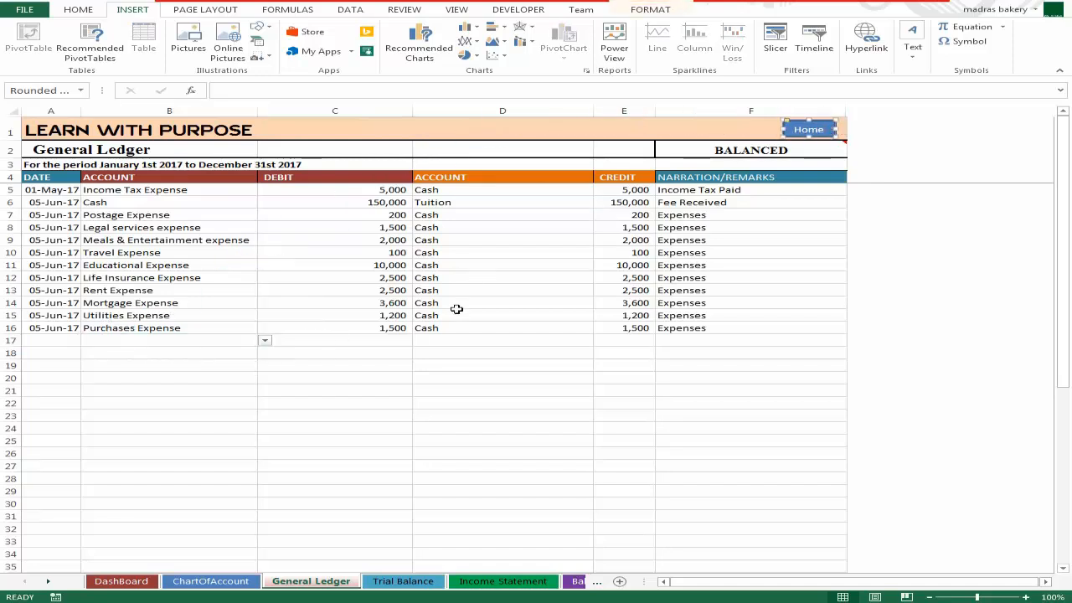
Paste a copy of the Home button onto the Trial Balance sheet and move it up to row 1 in column F
click(403, 582)
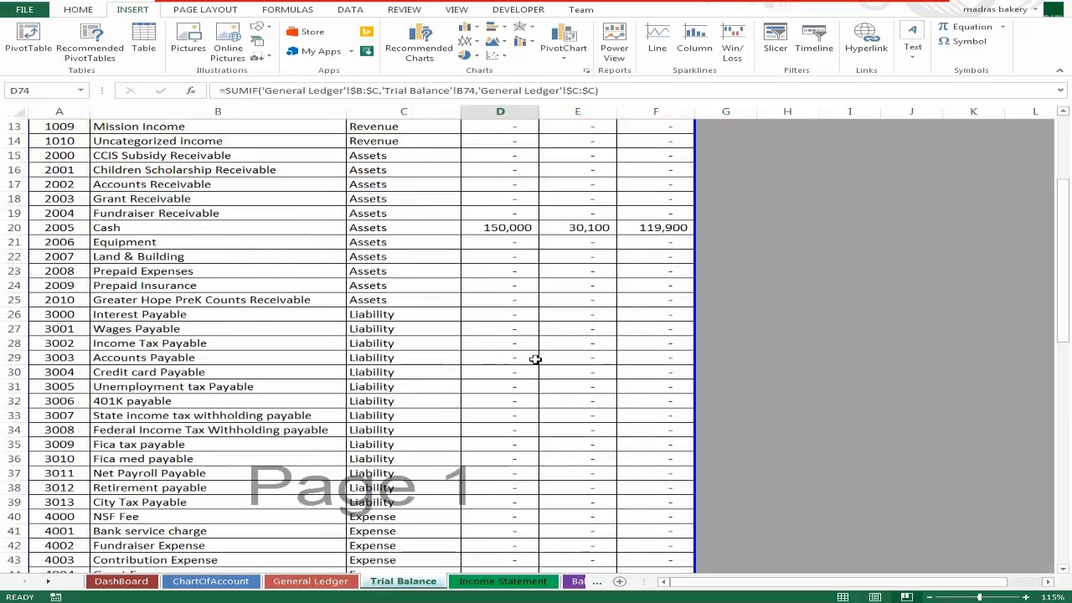
key(ctrl+v)
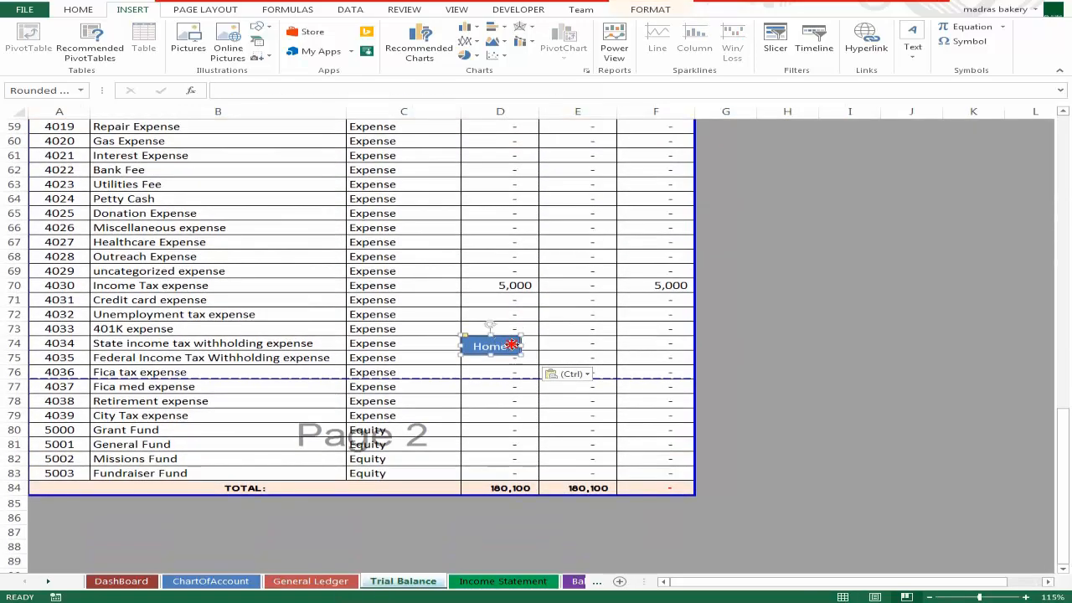
drag(512, 345, 531, 135)
scroll(537, 402, up, 10)
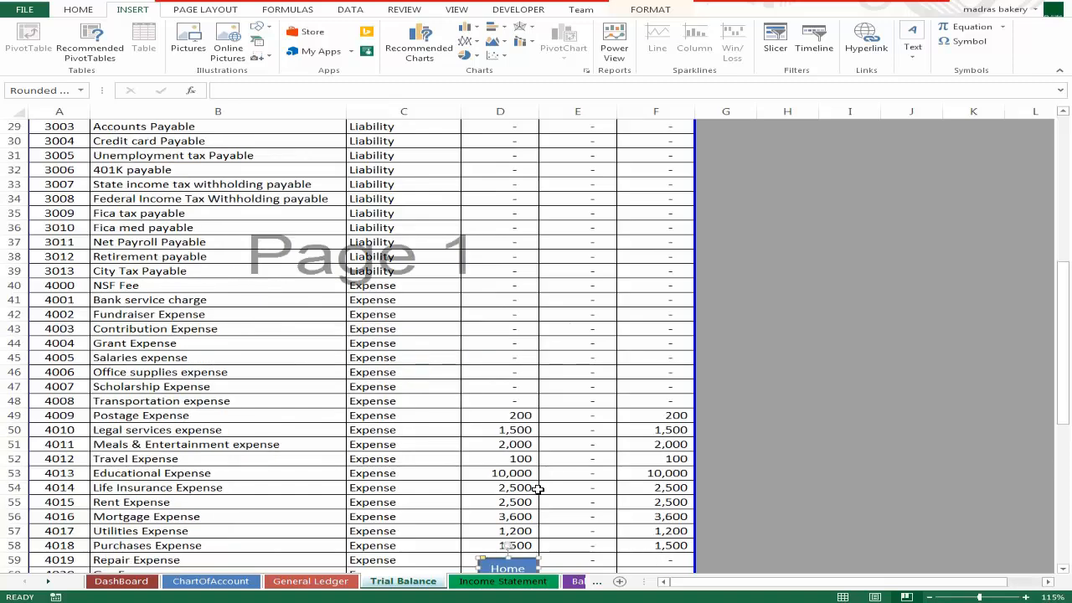
drag(530, 561, 544, 164)
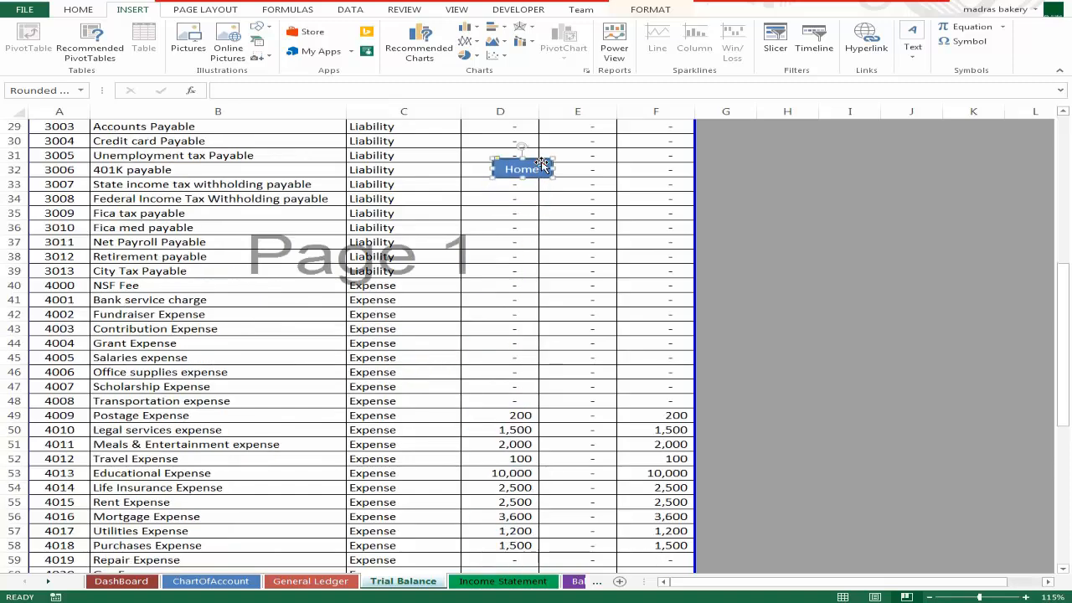
scroll(509, 378, up, 7)
scroll(508, 378, down, 1)
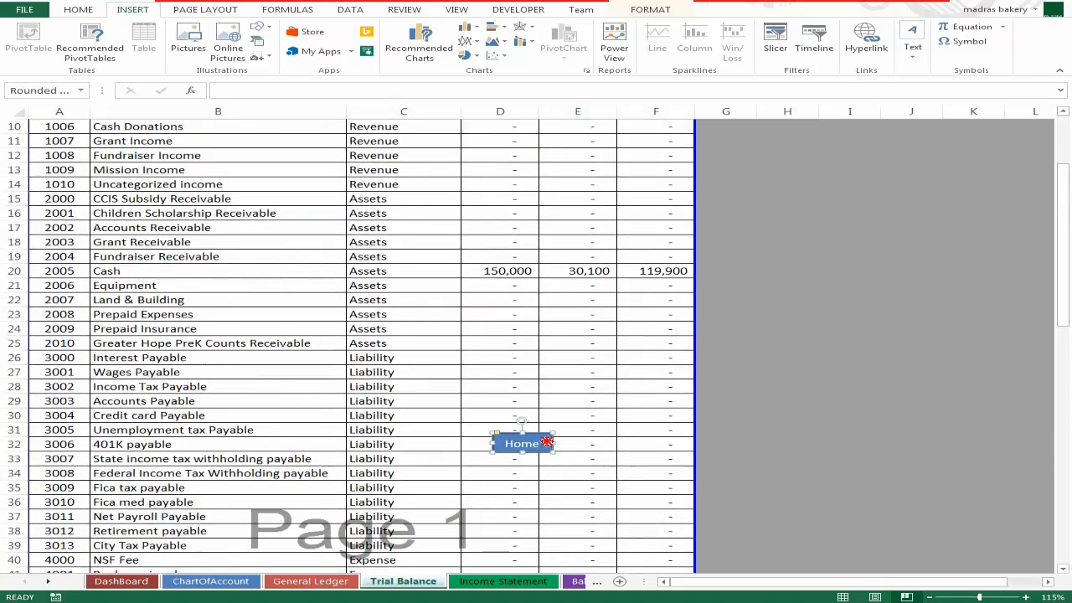
drag(519, 440, 520, 160)
scroll(570, 249, up, 3)
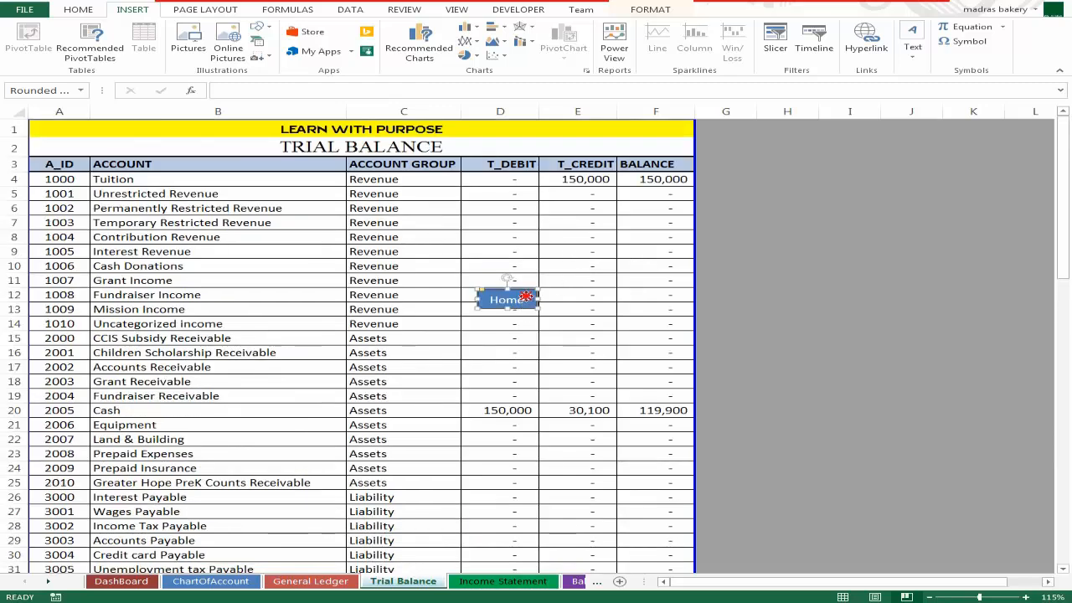
drag(527, 299, 682, 130)
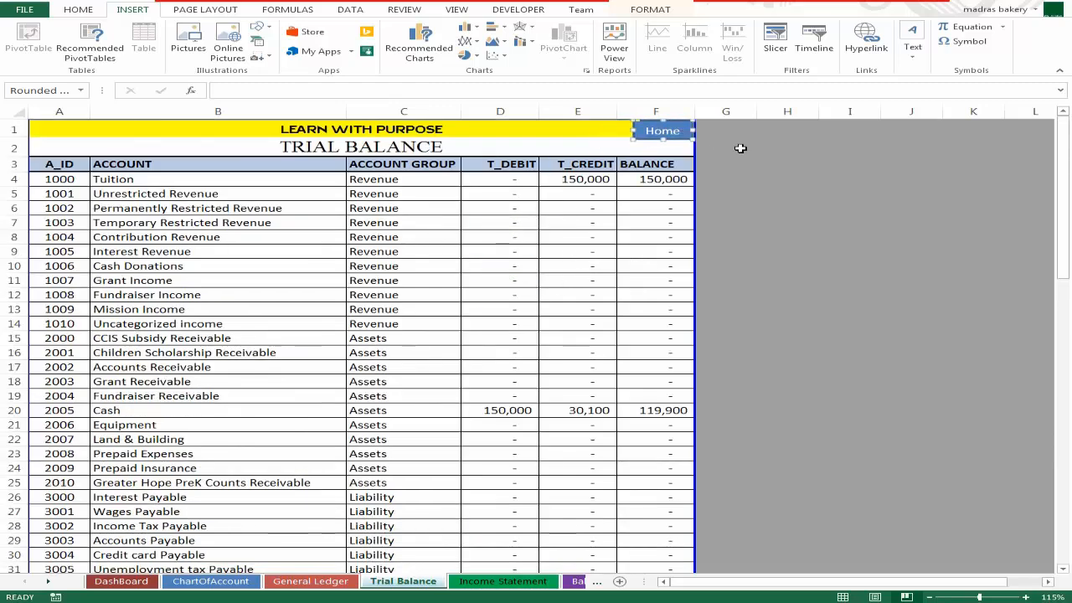
click(539, 519)
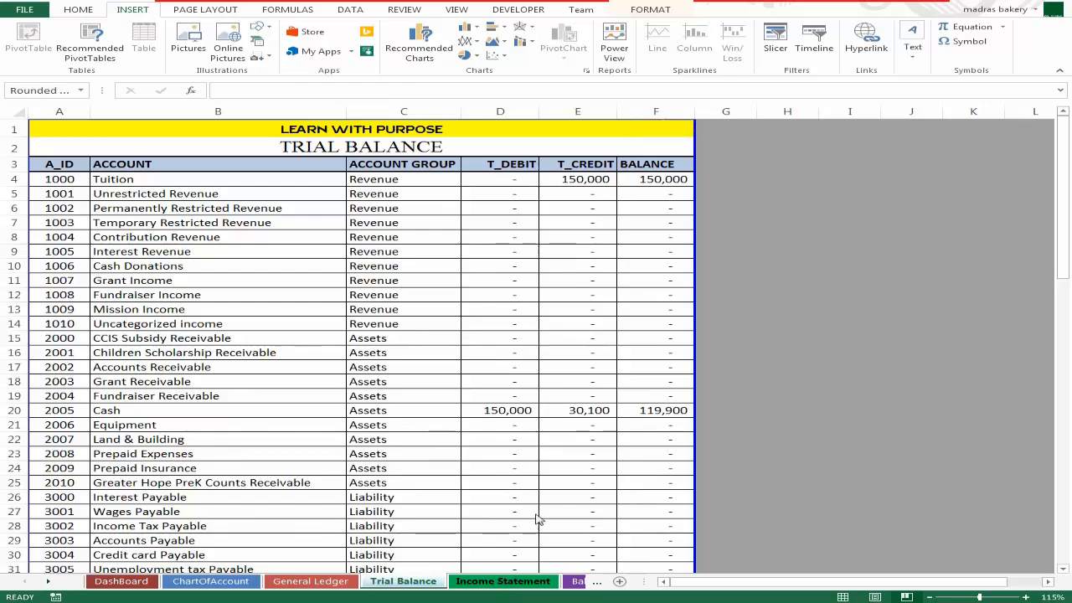
Paste a copy of the Home button onto the Income Statement sheet and move it into the title row at the end of column G
key(ctrl+Page_Down)
drag(1064, 397, 1065, 220)
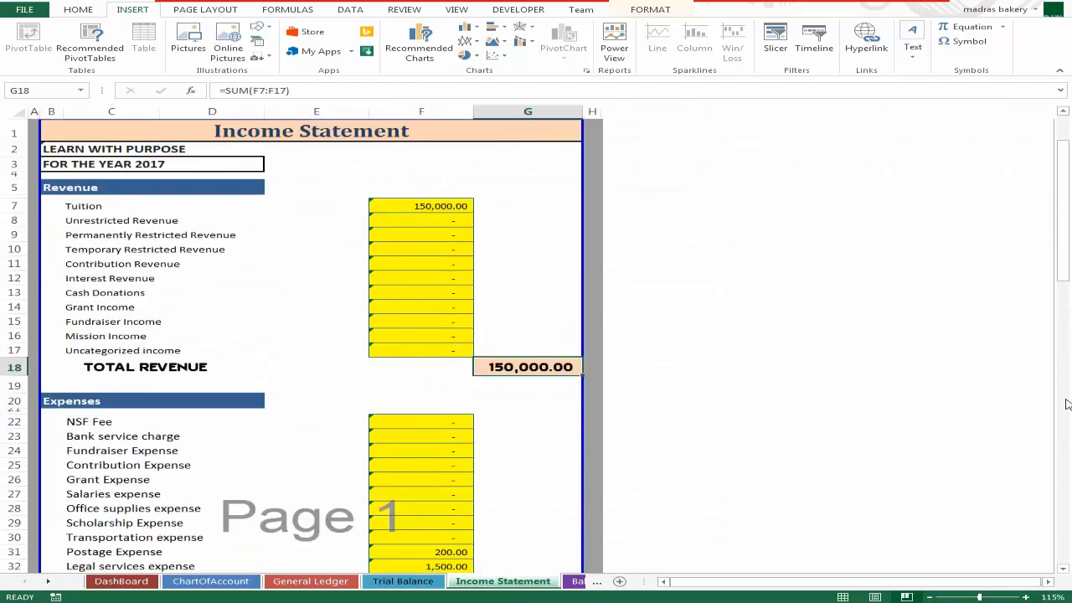
click(531, 163)
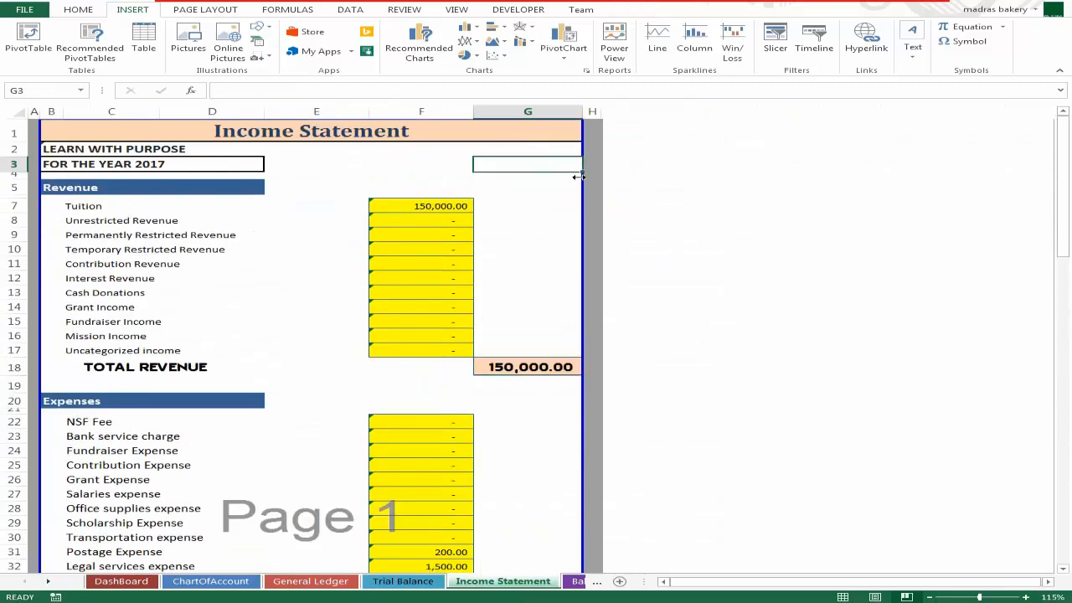
key(ctrl+v)
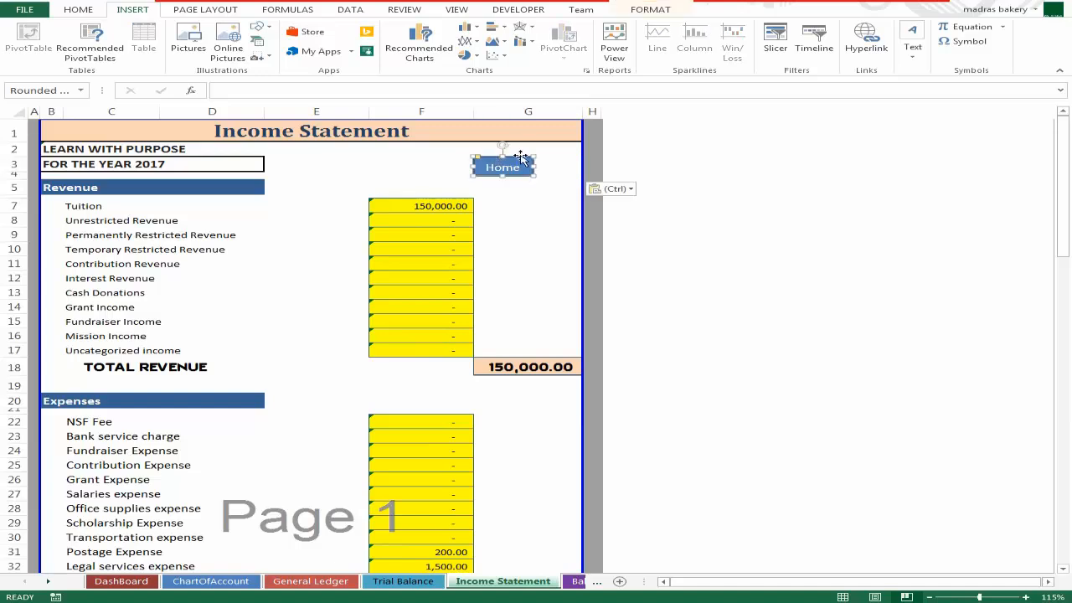
drag(523, 159, 568, 123)
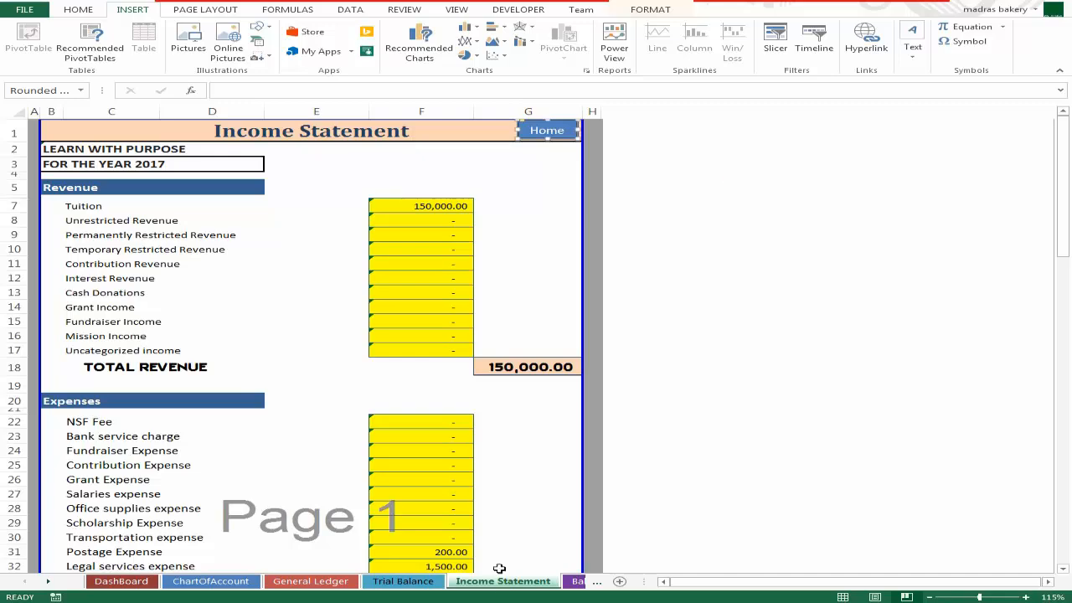
Paste a copy of the Home button onto the Balance Sheet and move it to row 1 at the end of column G
click(576, 584)
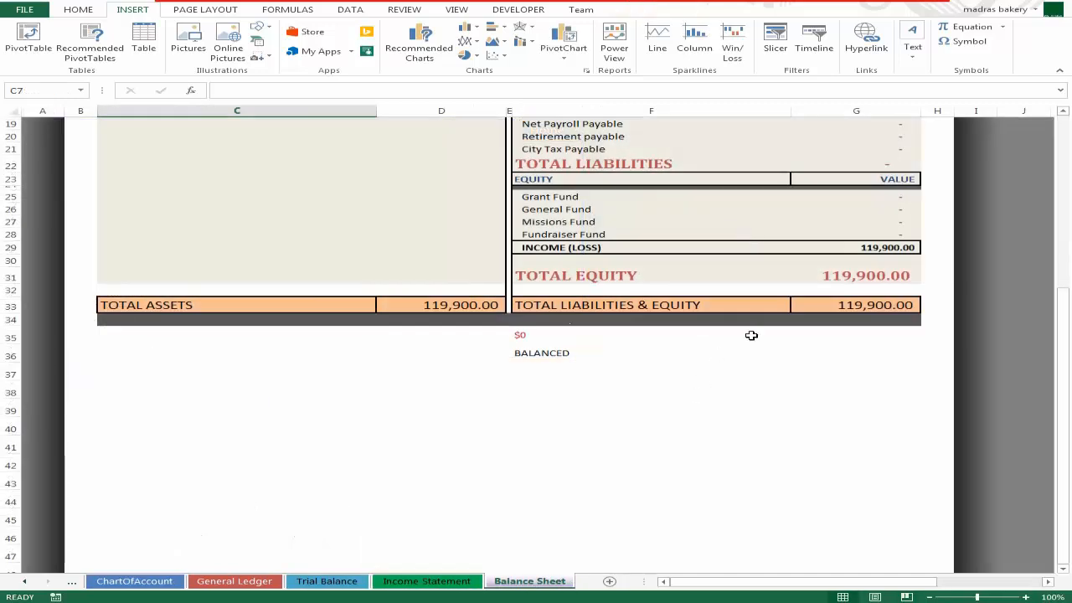
scroll(754, 335, up, 6)
key(ctrl+v)
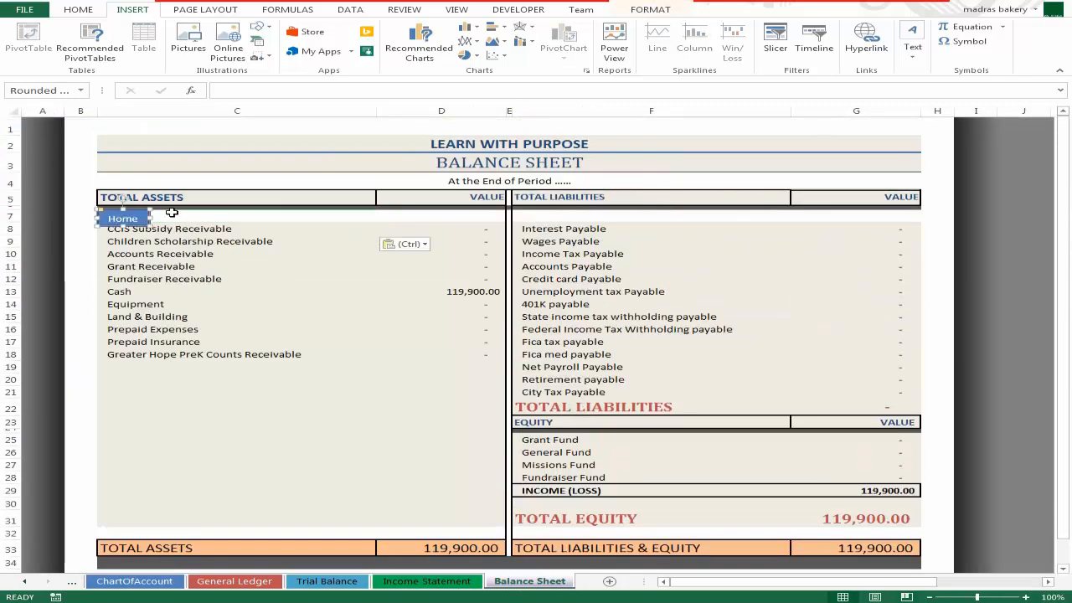
drag(147, 209, 896, 126)
click(939, 155)
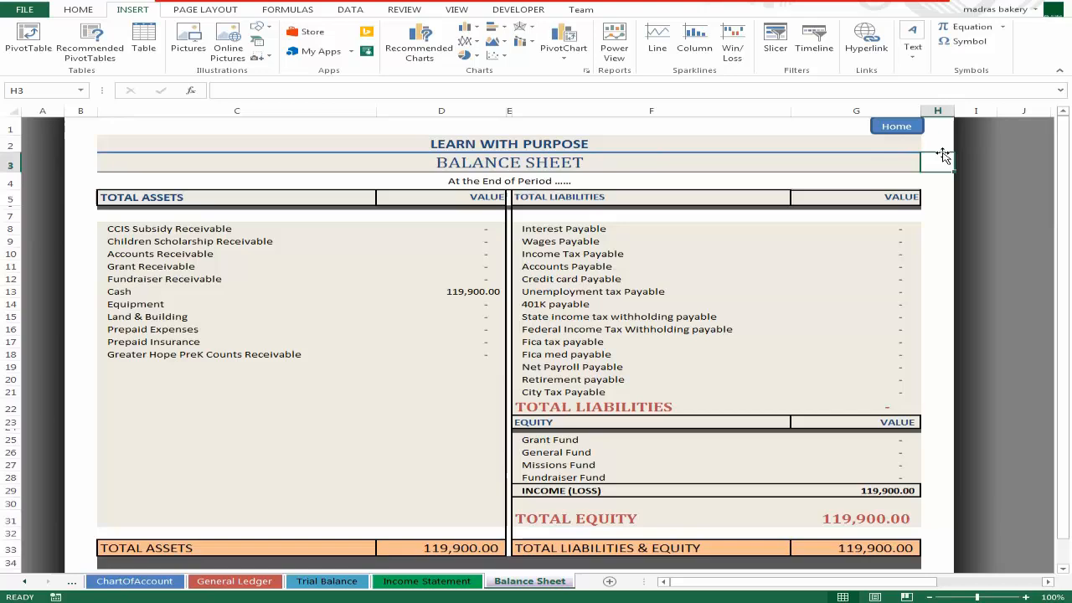
Test the Home links and the DashBoard links to General Ledger, Trial Balance, Income Statement and Balance Sheet
click(908, 131)
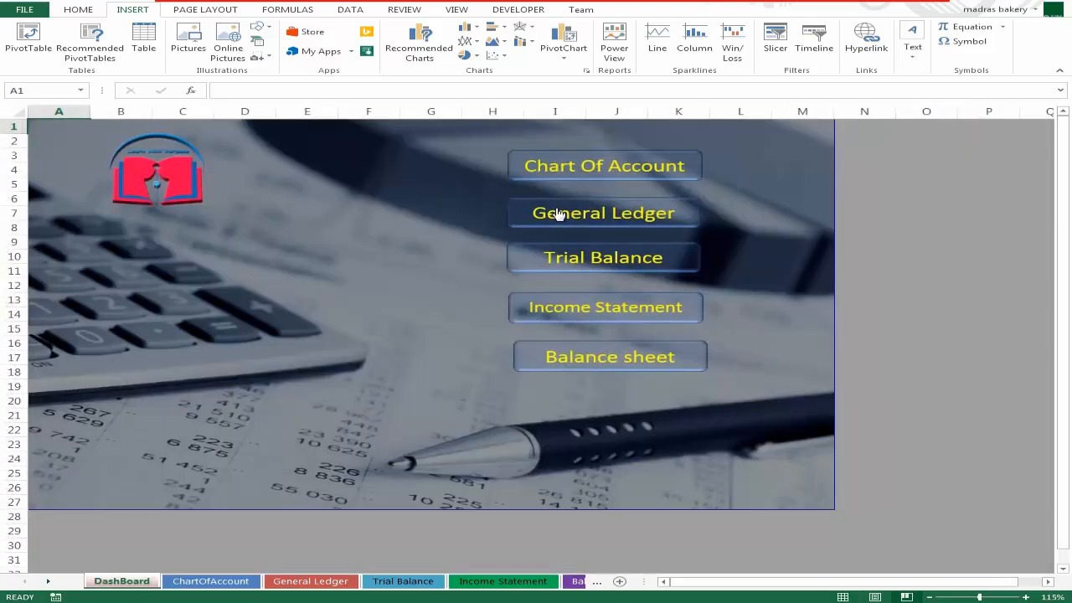
click(626, 215)
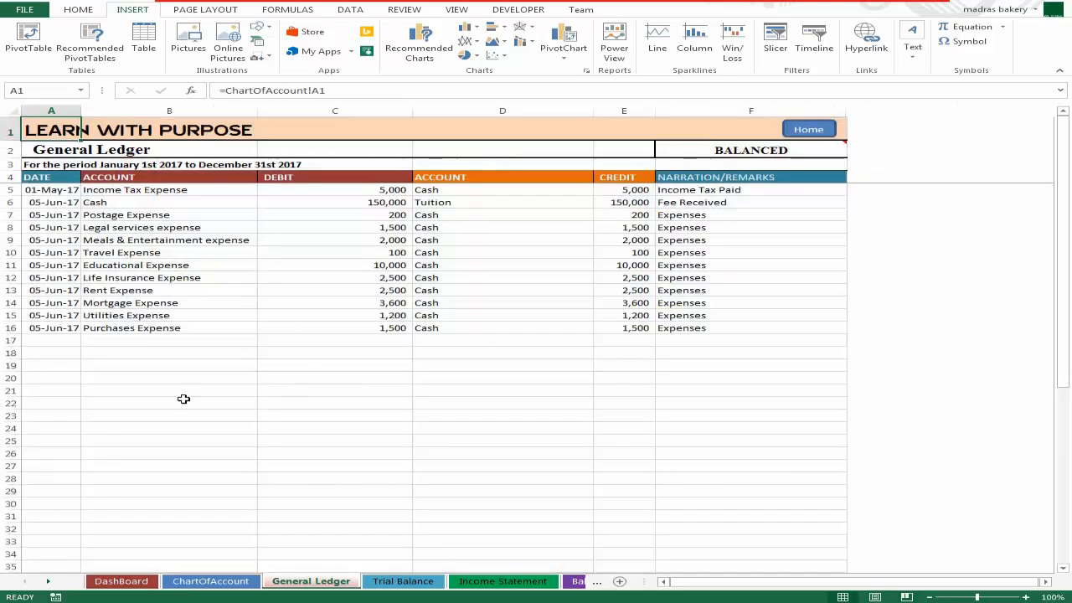
click(808, 130)
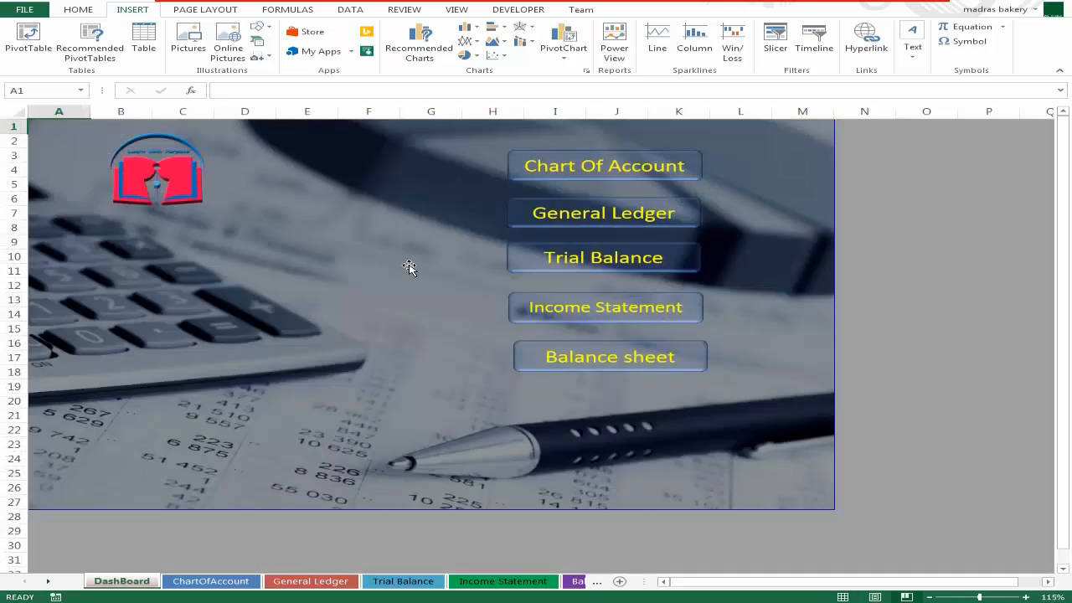
click(599, 256)
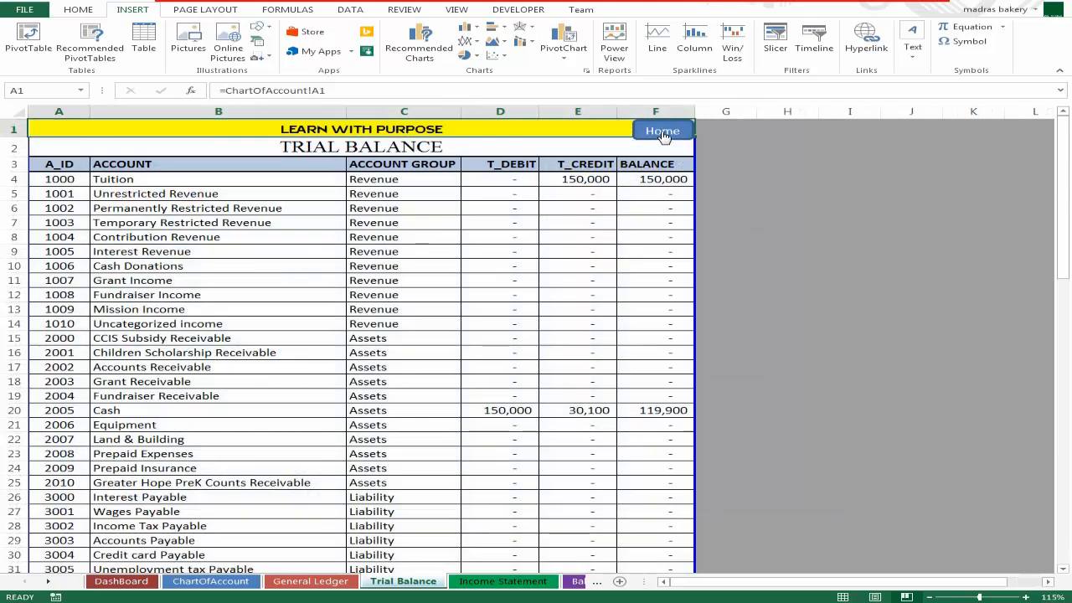
click(662, 133)
click(591, 307)
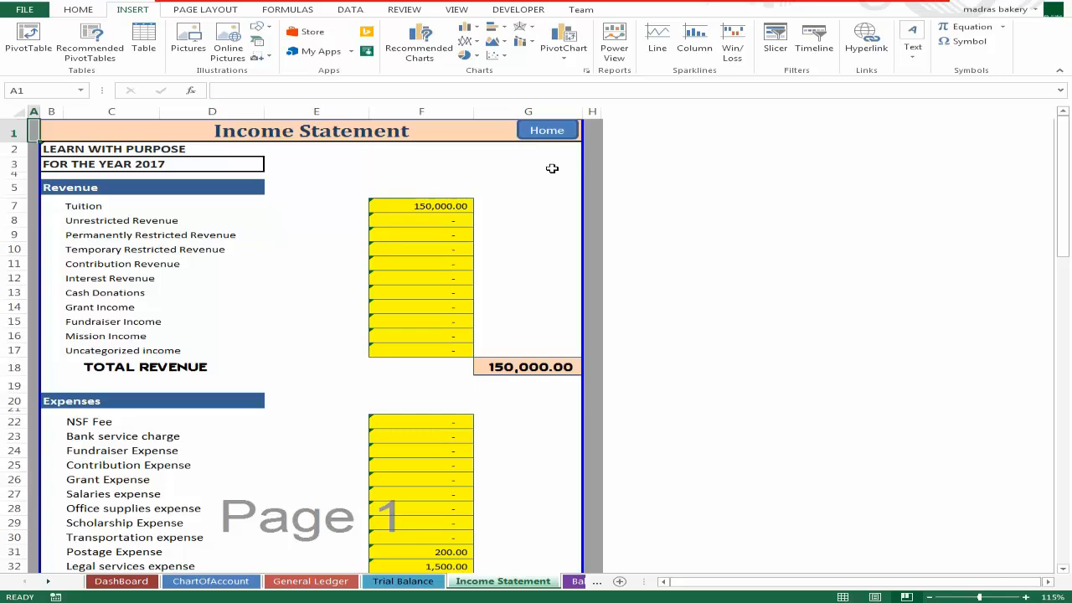
click(547, 131)
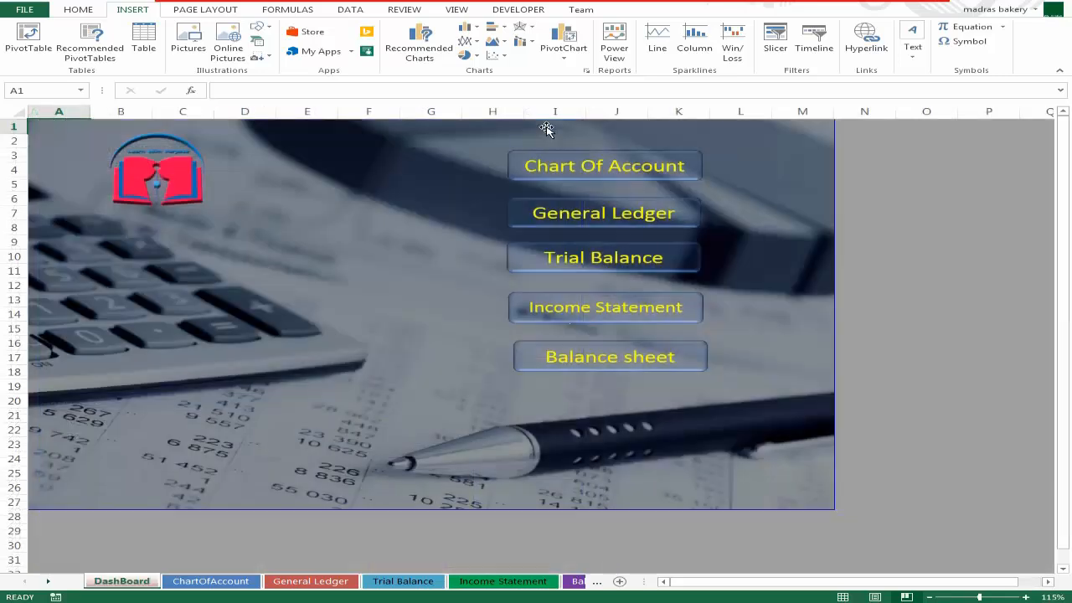
click(598, 362)
Go back through the sheets to ChartOfAccount and test its Home link to the DashBoard
click(427, 580)
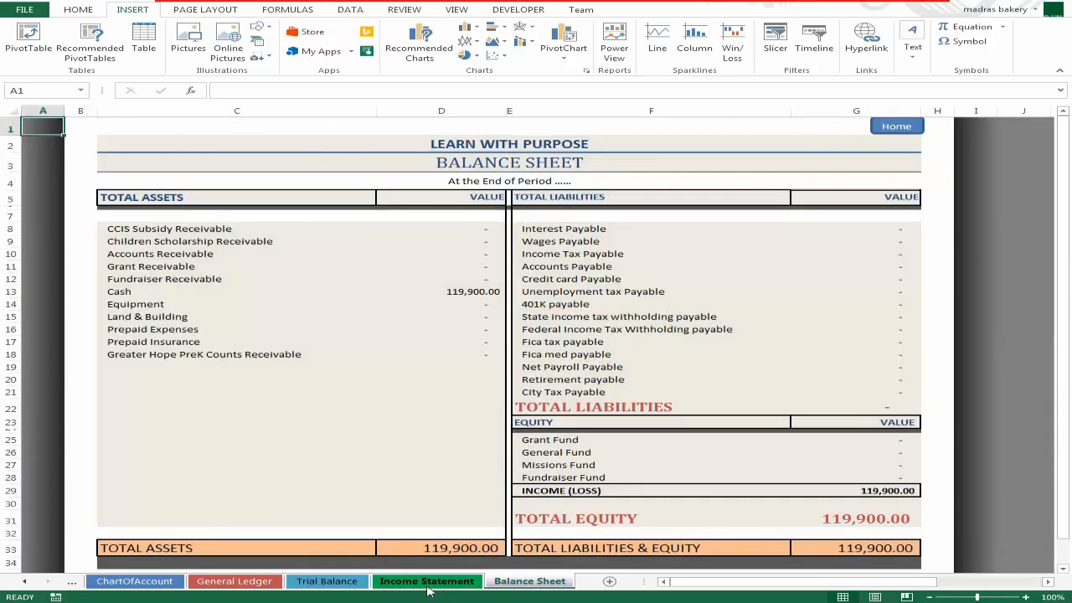
click(234, 581)
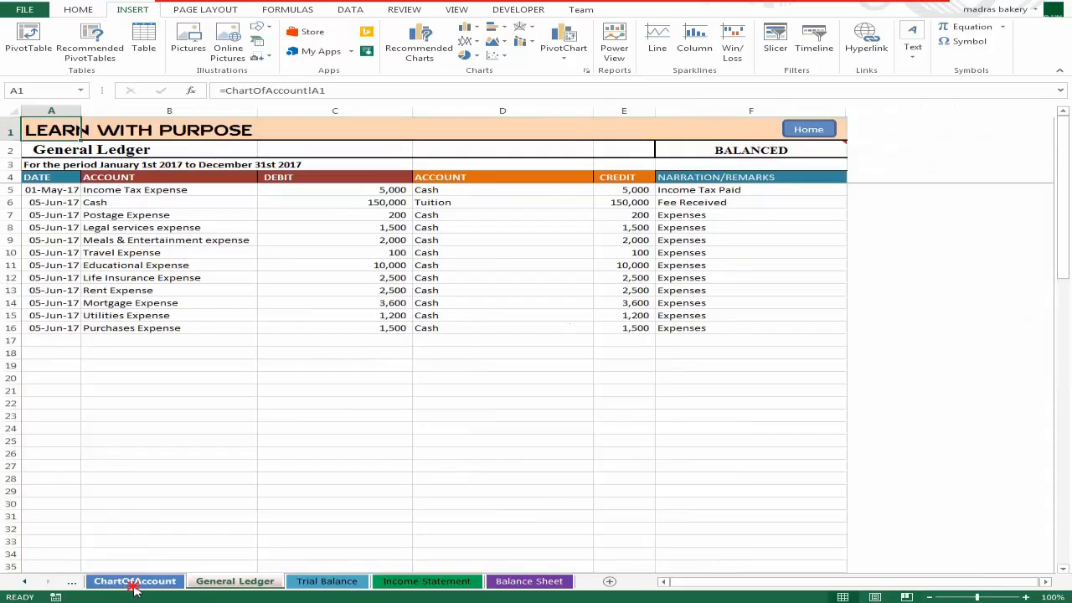
click(134, 585)
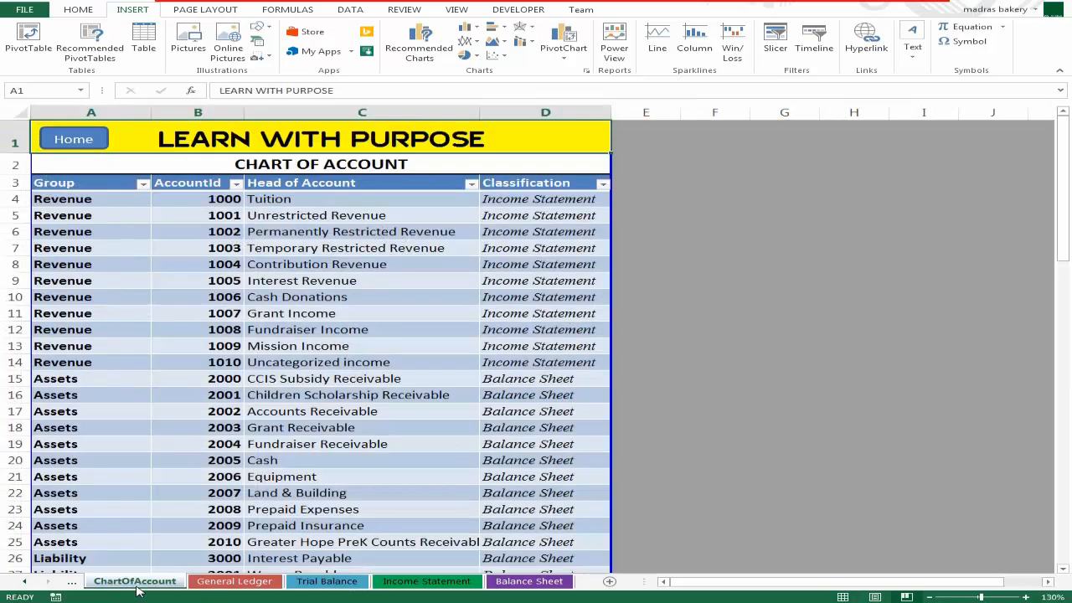
click(88, 147)
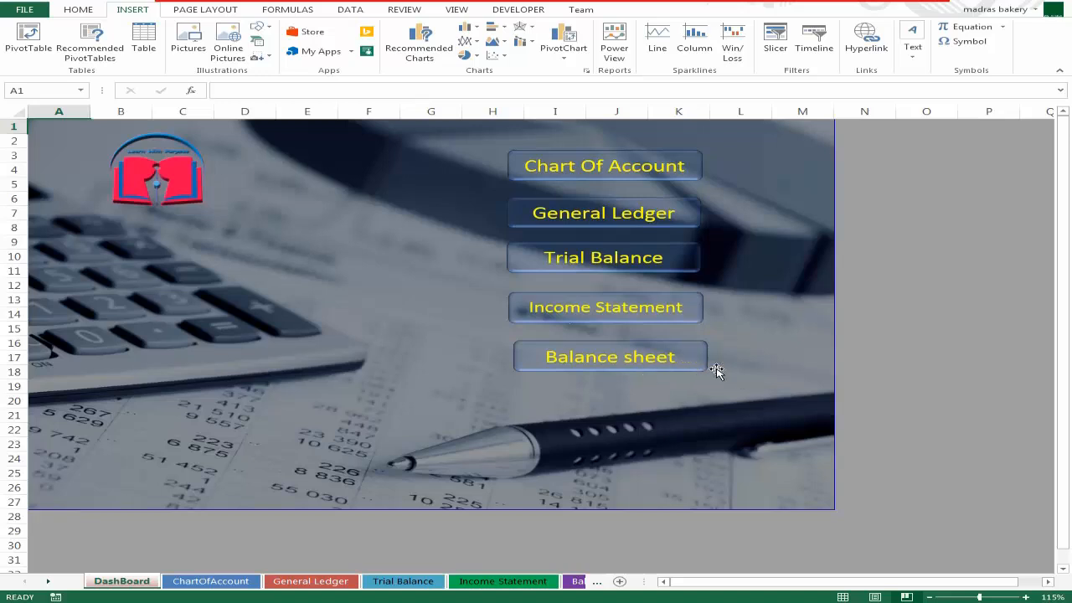
Review each accounting sheet from ChartOfAccount to Balance Sheet, then return to the DashBoard through the ChartOfAccount sheet's Home link
click(210, 583)
click(318, 583)
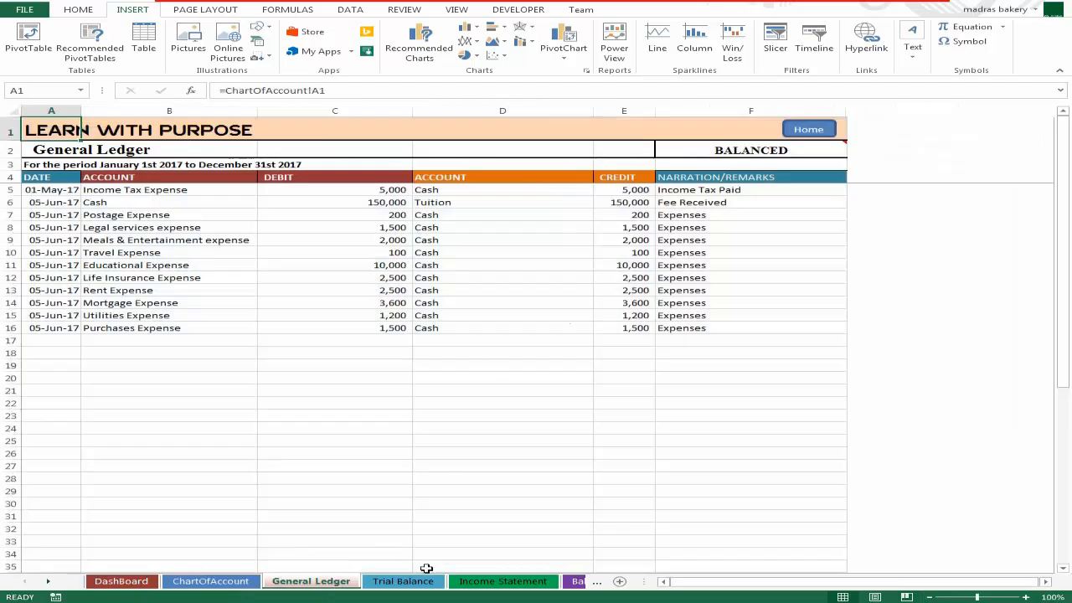
click(404, 582)
click(526, 580)
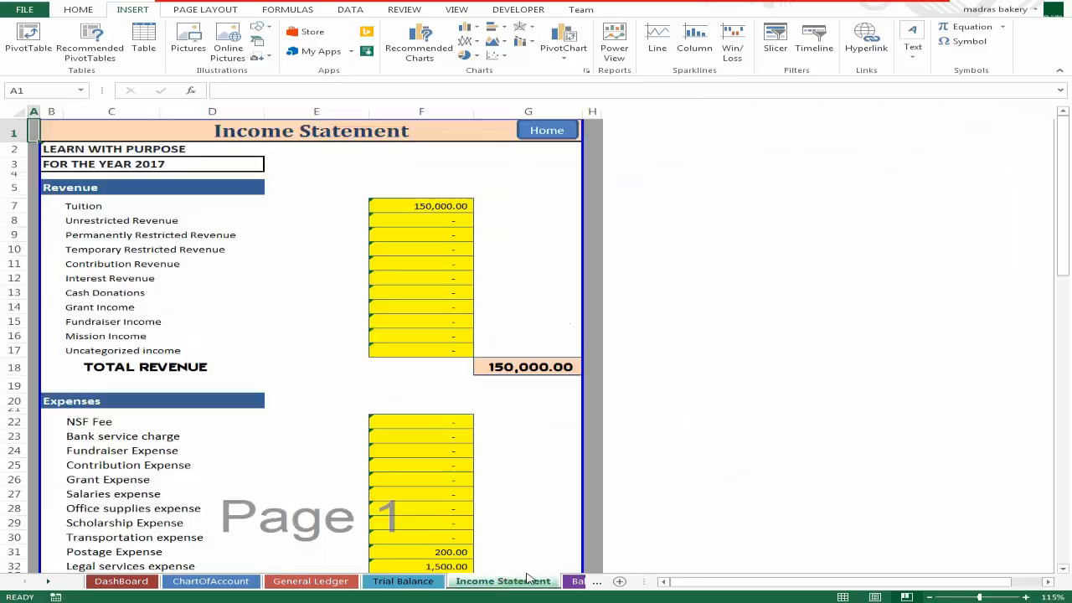
click(578, 581)
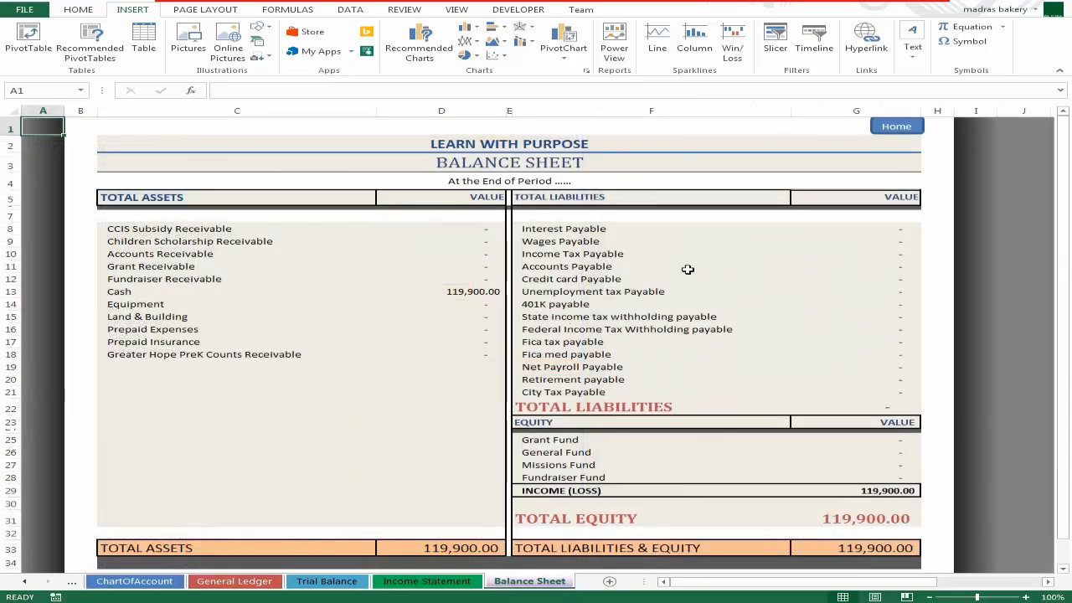
click(235, 582)
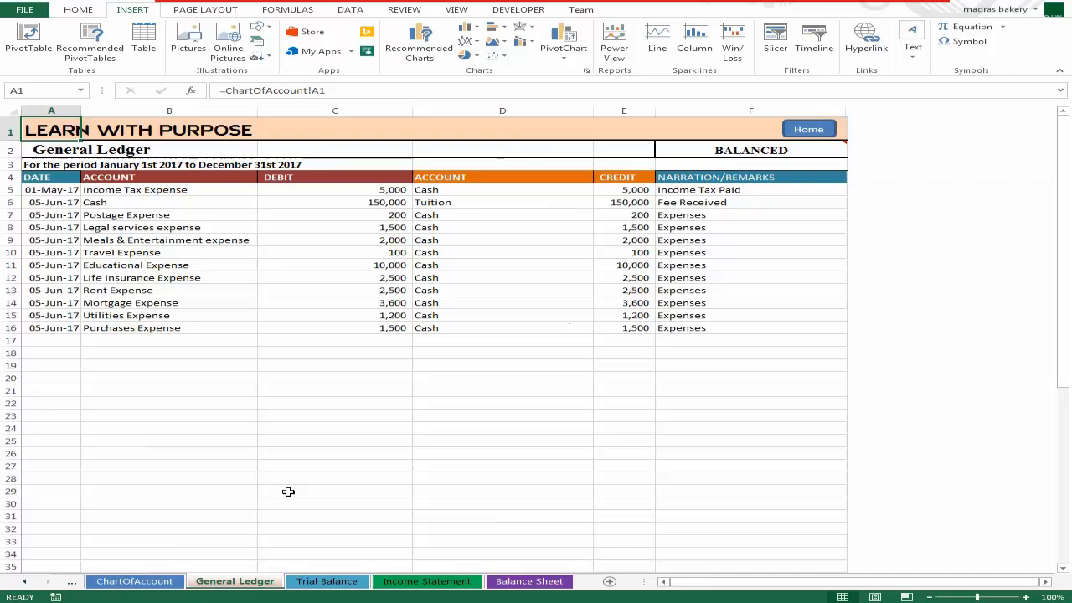
click(149, 581)
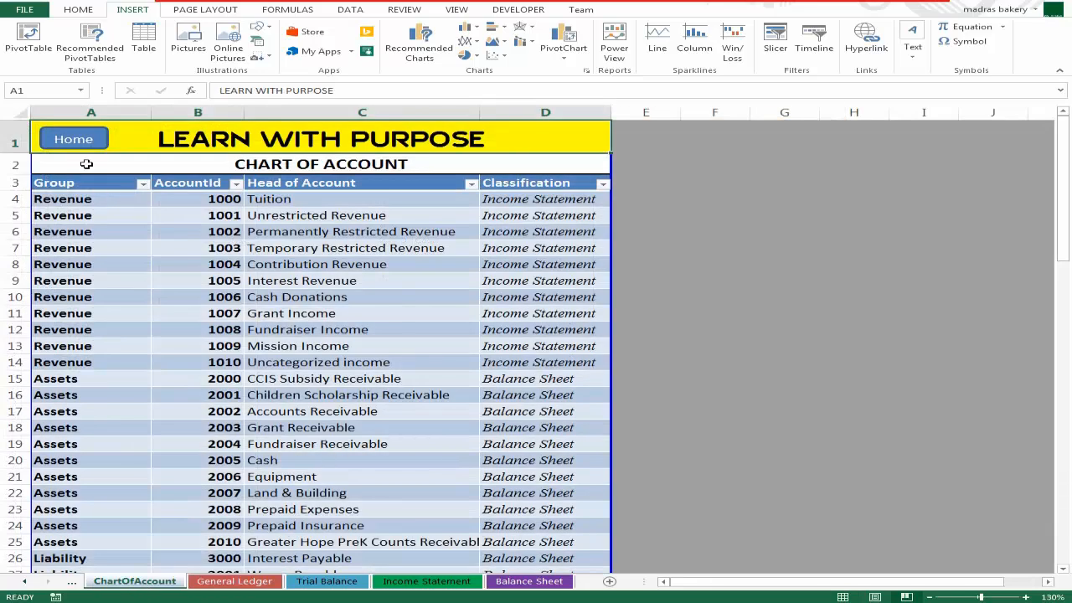
click(76, 139)
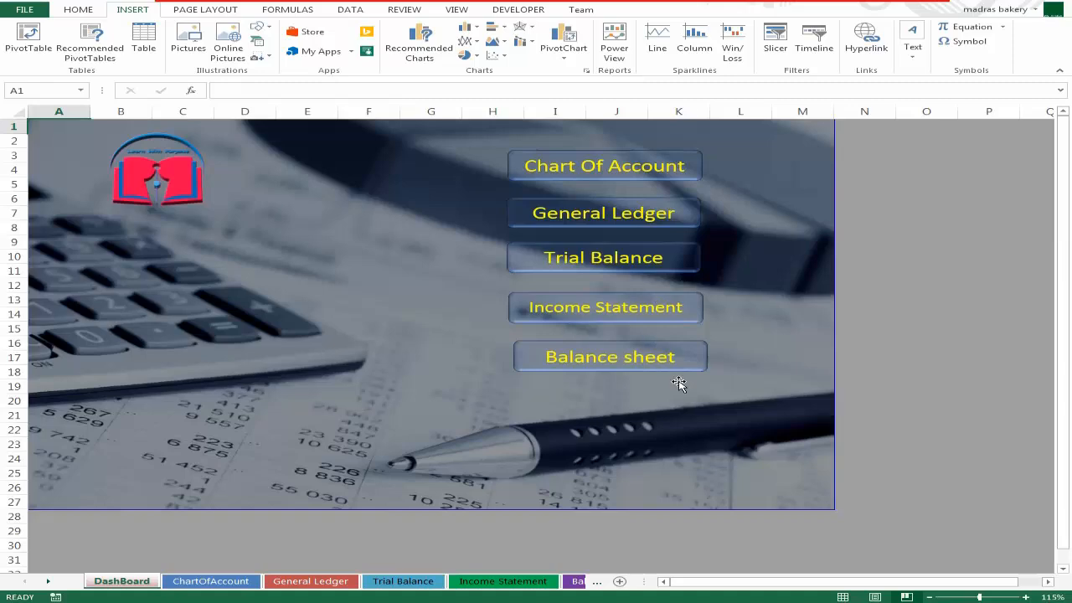